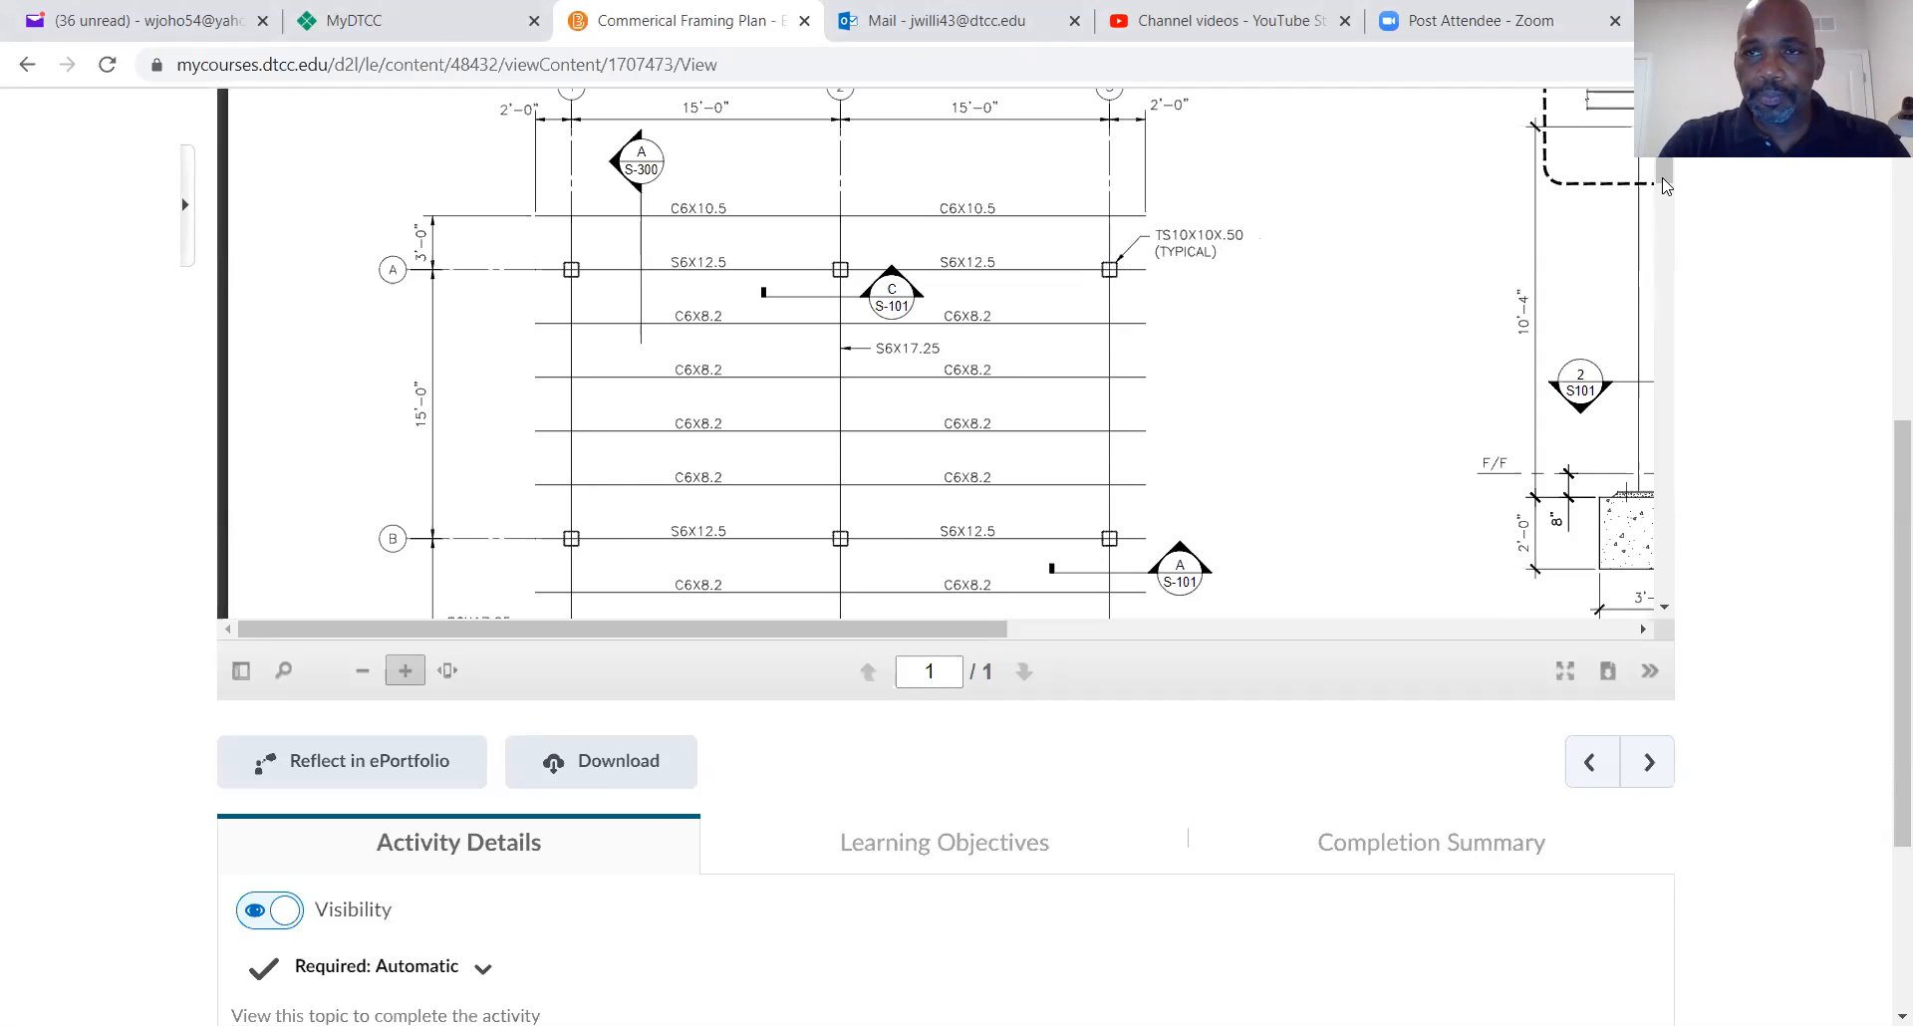
Review the Commerical Framing Plan drawing, and browse the Module 2 - Commerical Framing Plan and Details contents
{"action": "left_click_drag", "start_coordinate": [1664, 169], "coordinate": [1640, 270]}
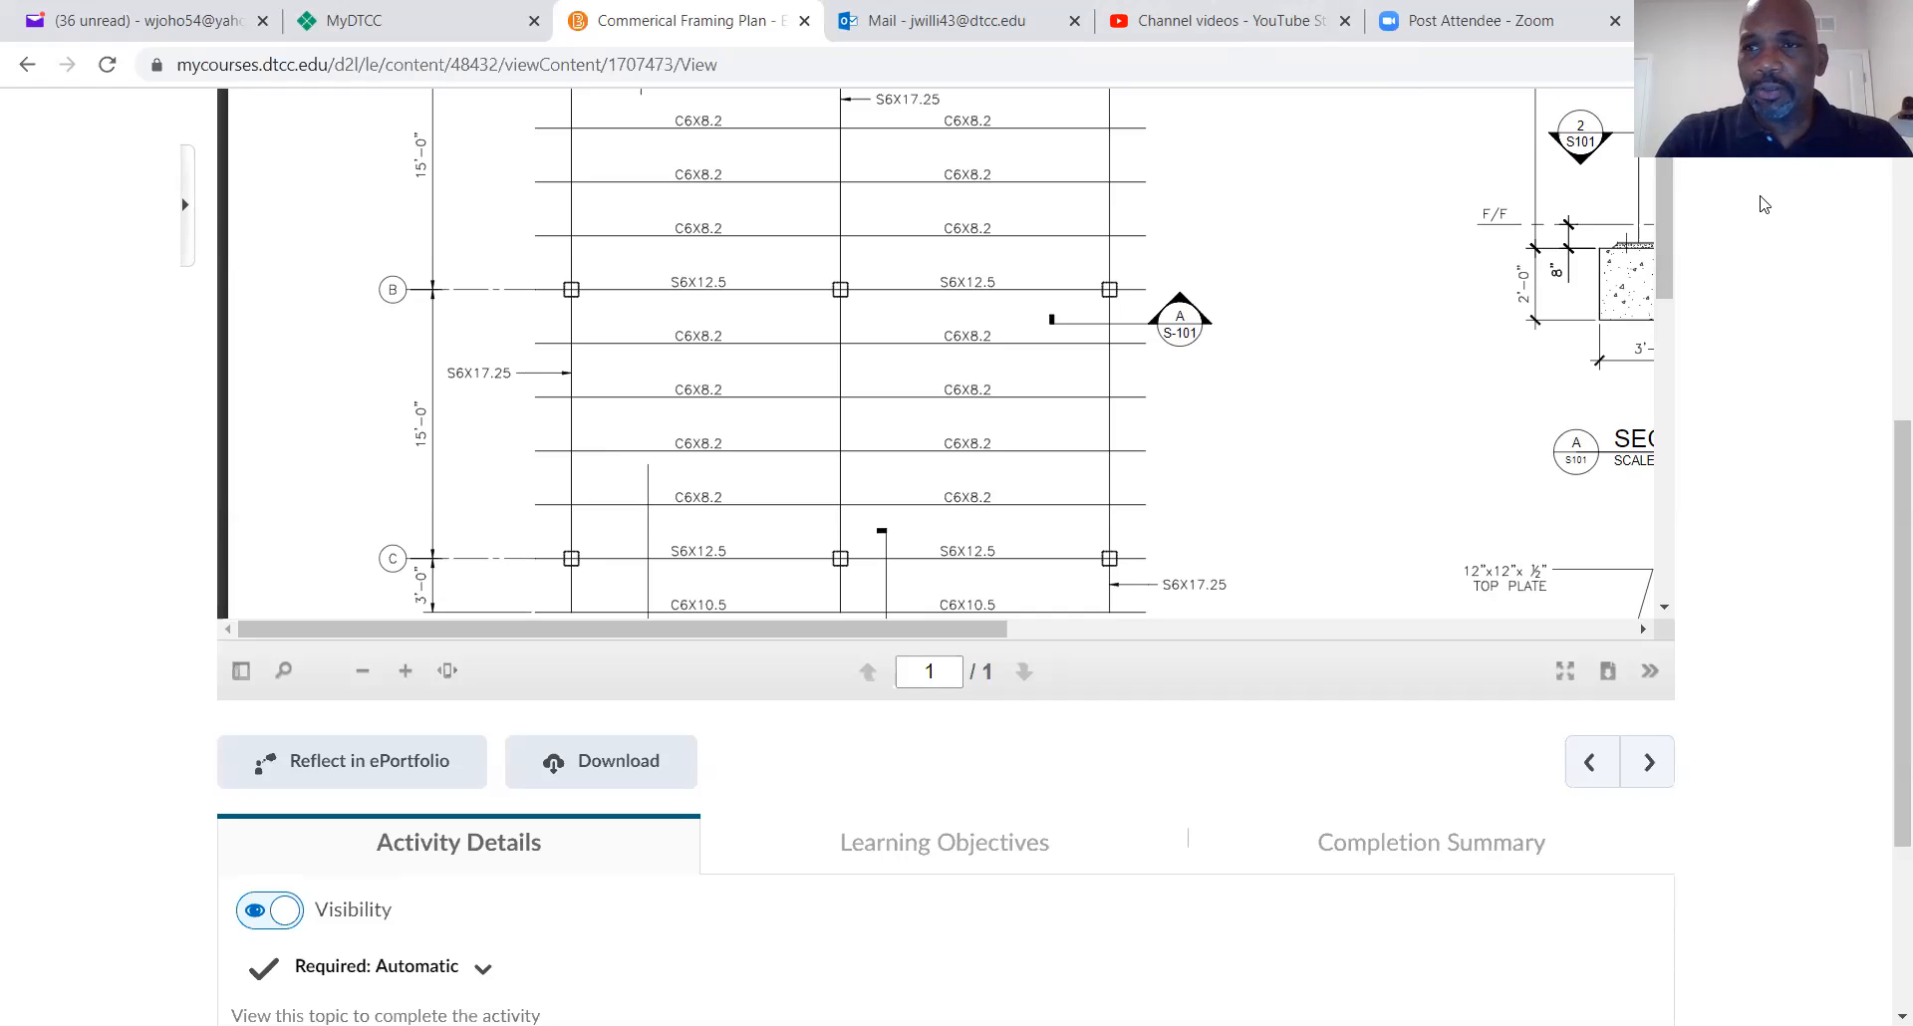
{"action": "scroll", "coordinate": [1879, 396], "scroll_direction": "up", "scroll_amount": 6}
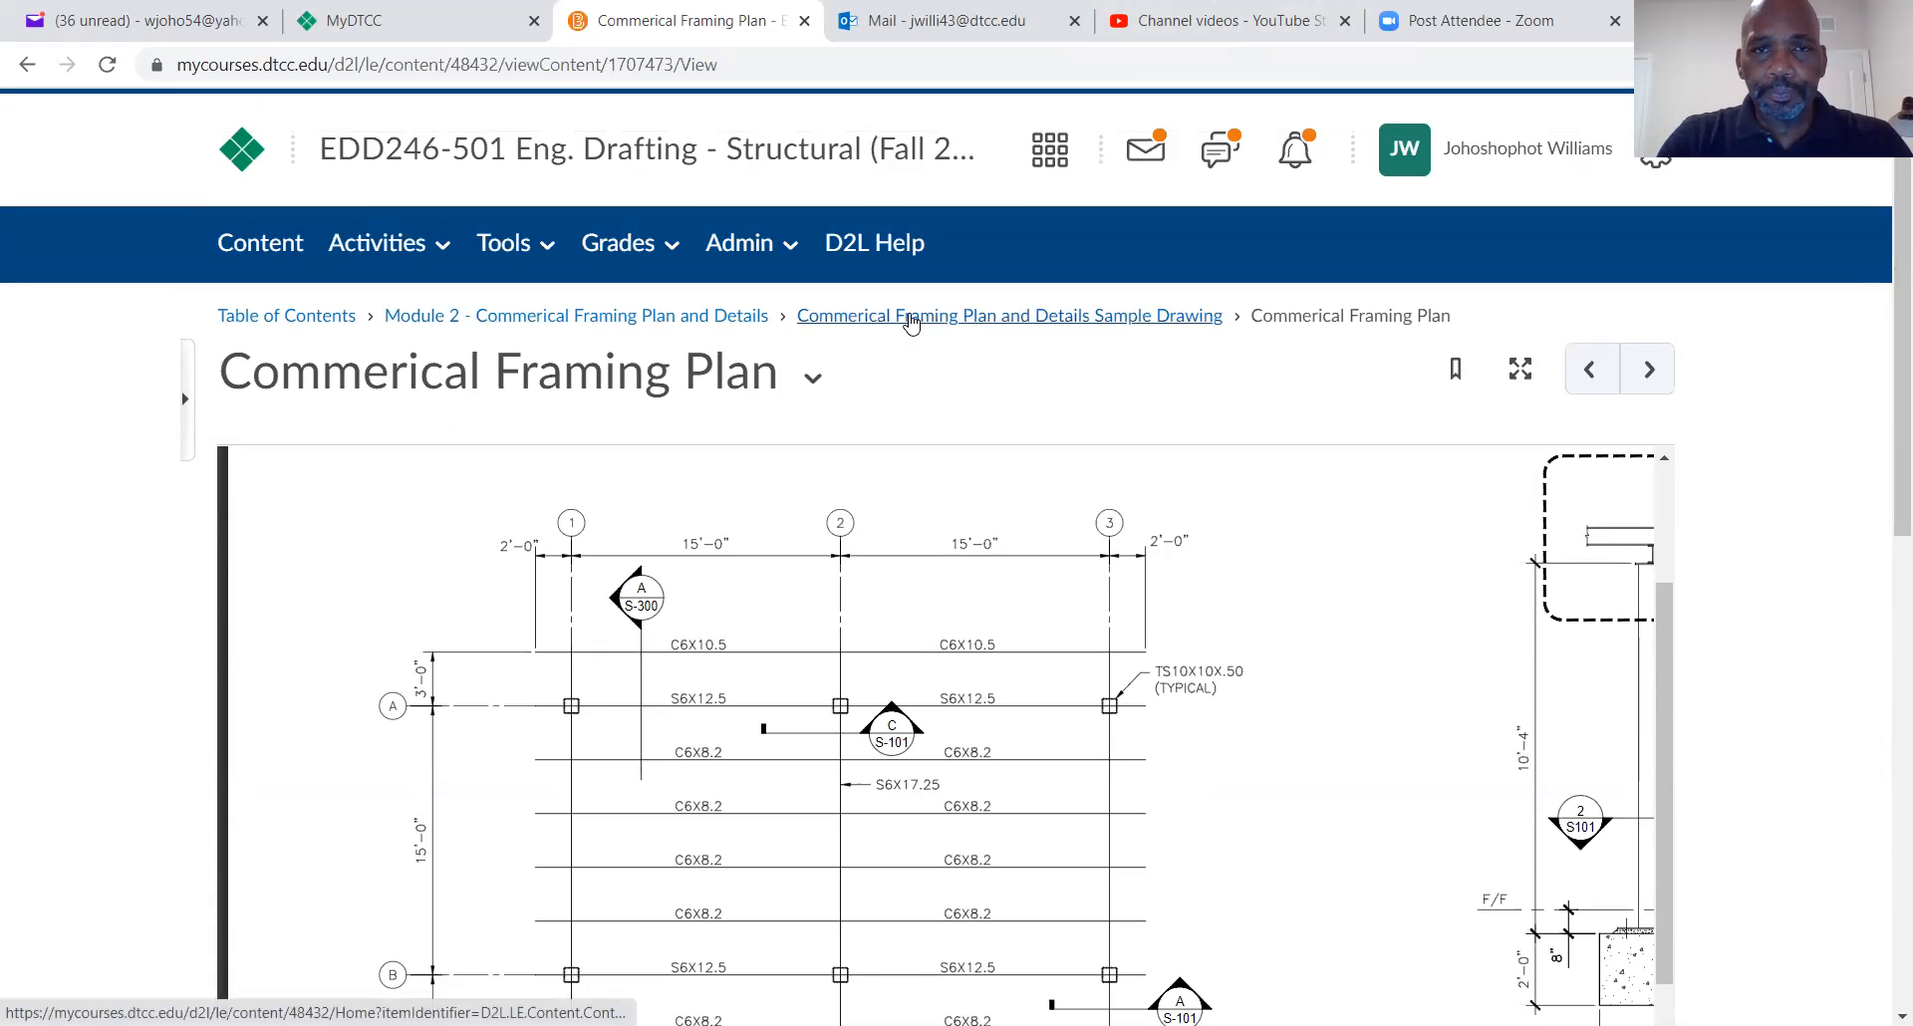
{"action": "left_click", "coordinate": [687, 321]}
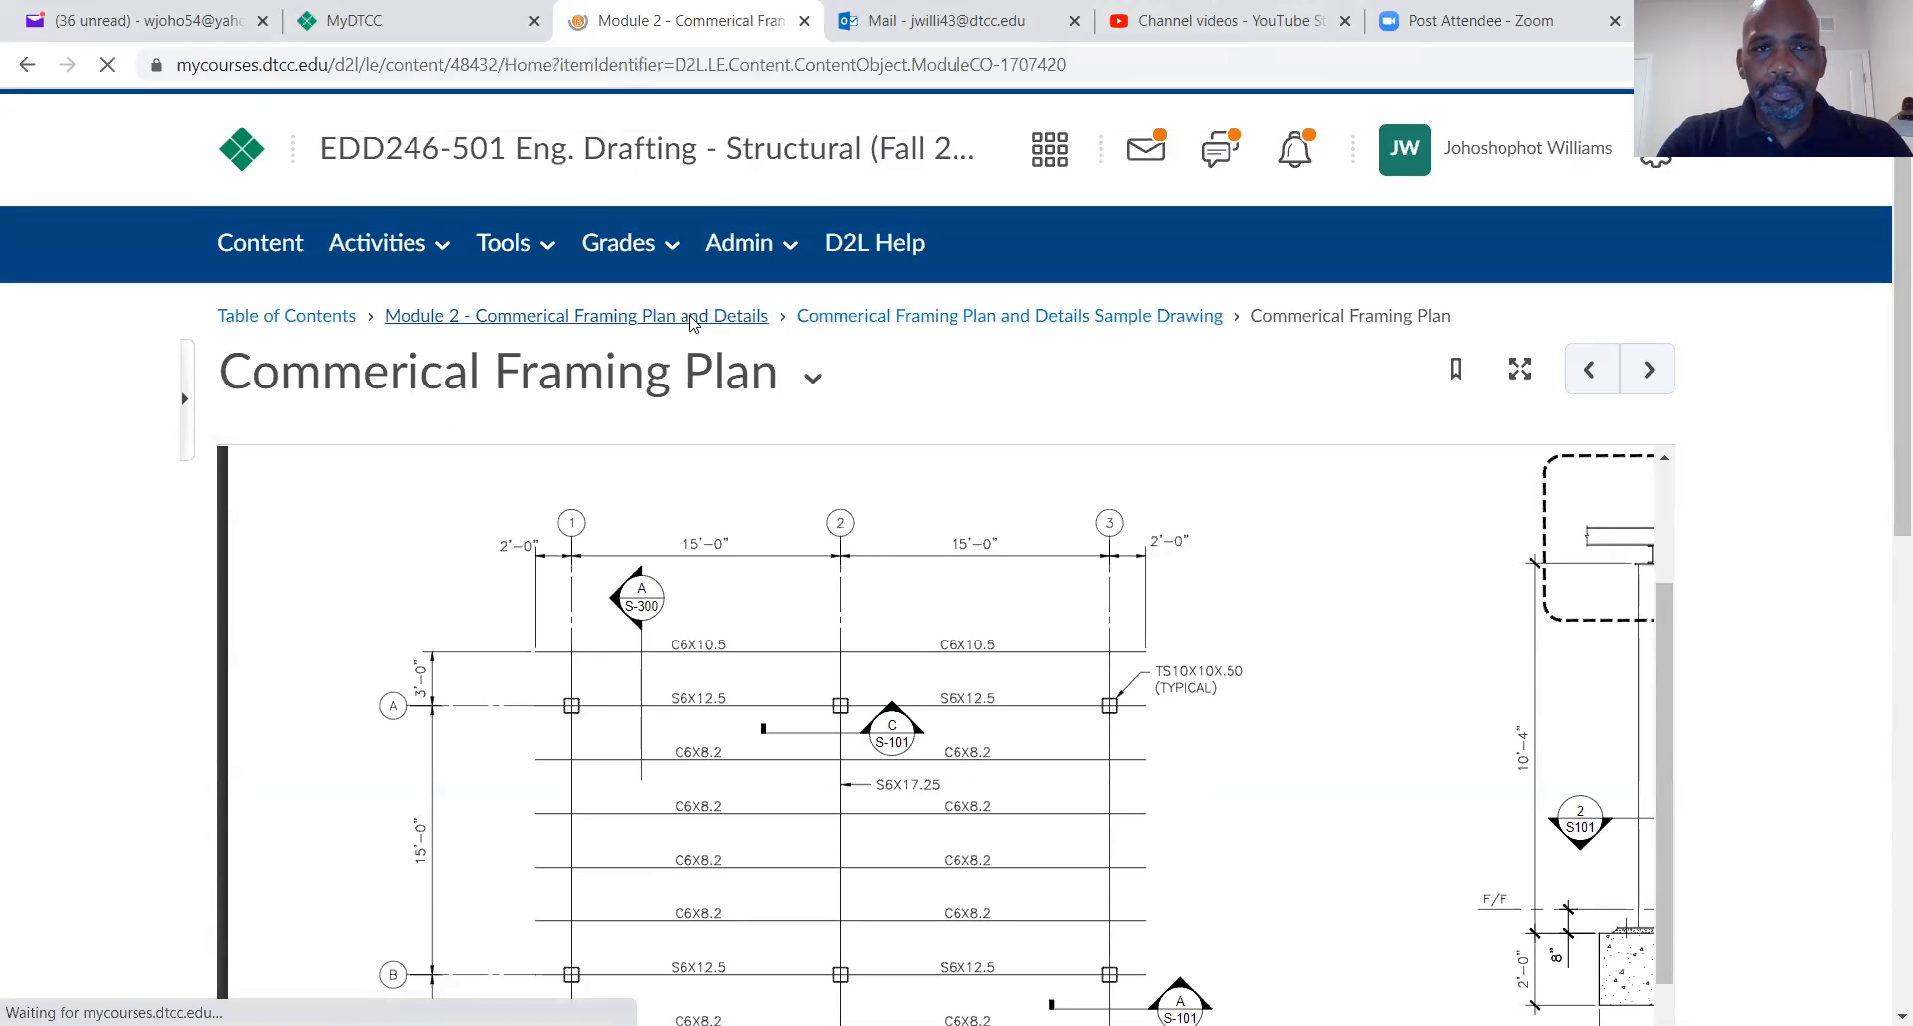
{"action": "scroll", "coordinate": [1183, 622], "scroll_direction": "down", "scroll_amount": 5}
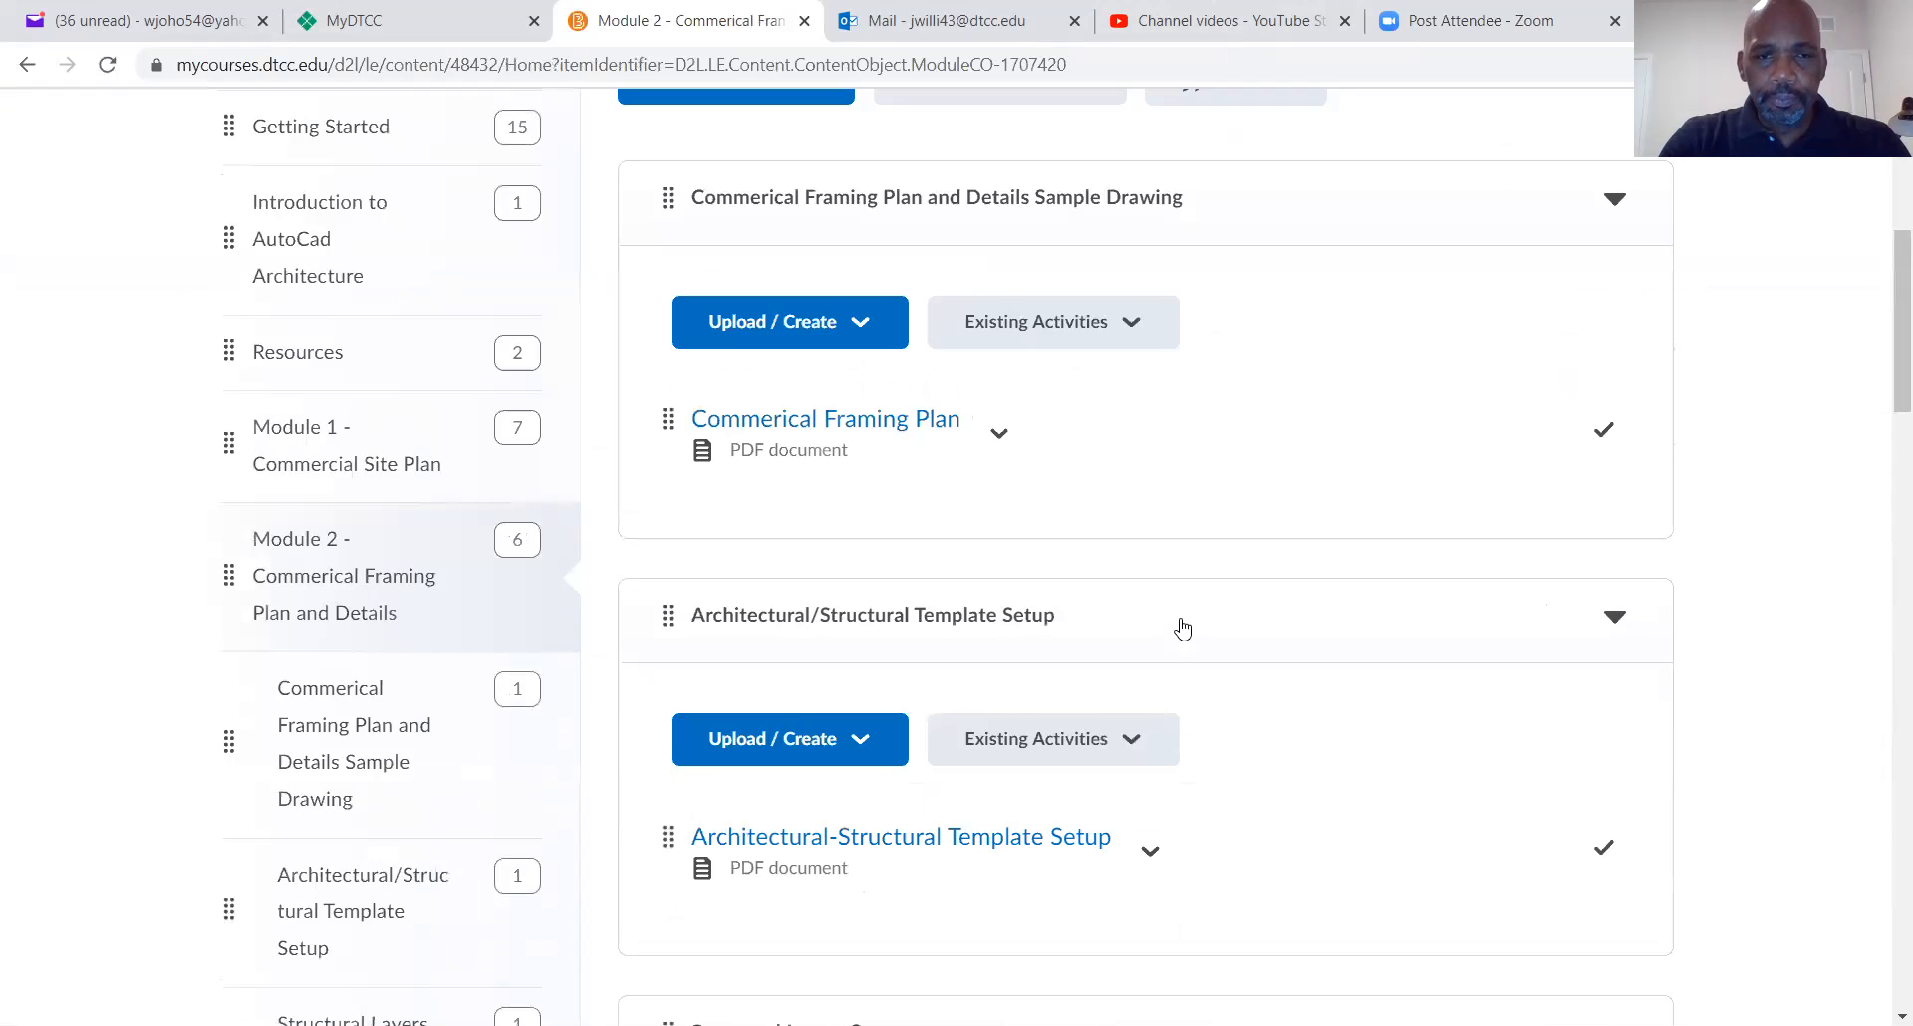
{"action": "scroll", "coordinate": [1187, 640], "scroll_direction": "down", "scroll_amount": 10}
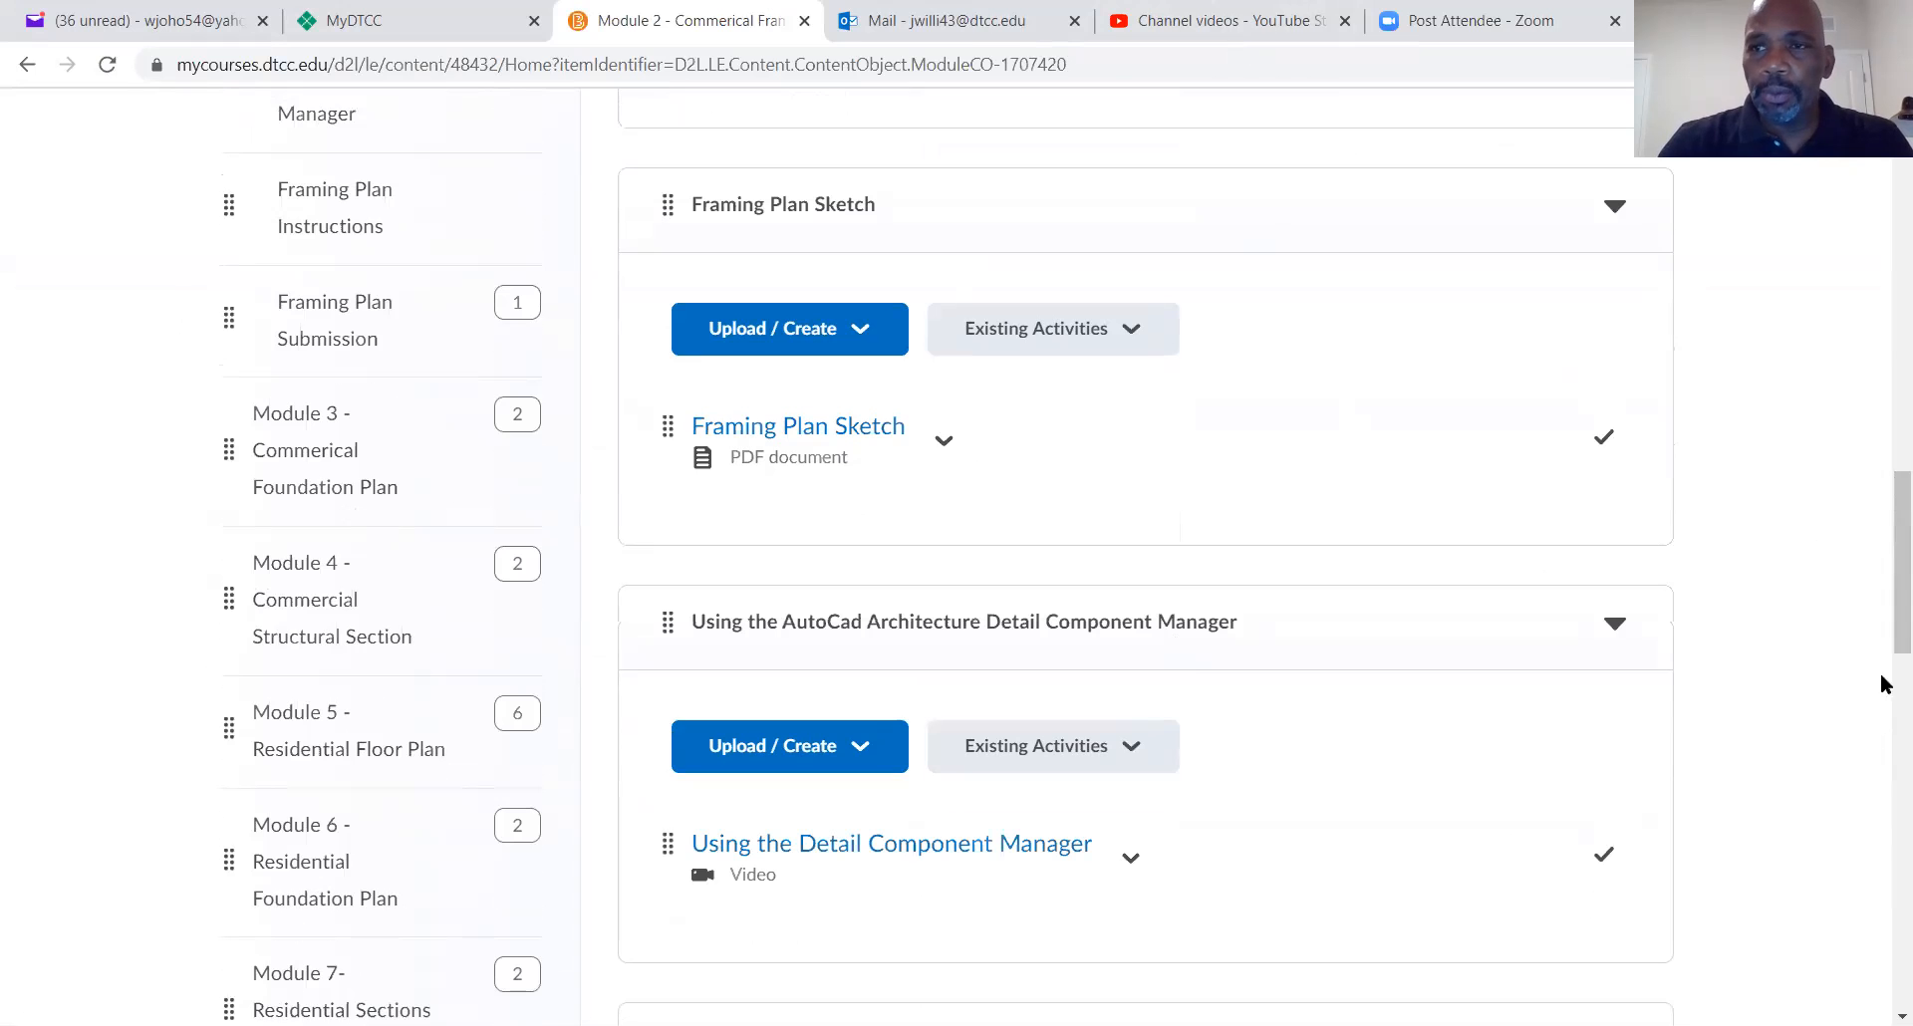
{"action": "left_click_drag", "start_coordinate": [1891, 504], "coordinate": [1848, 577]}
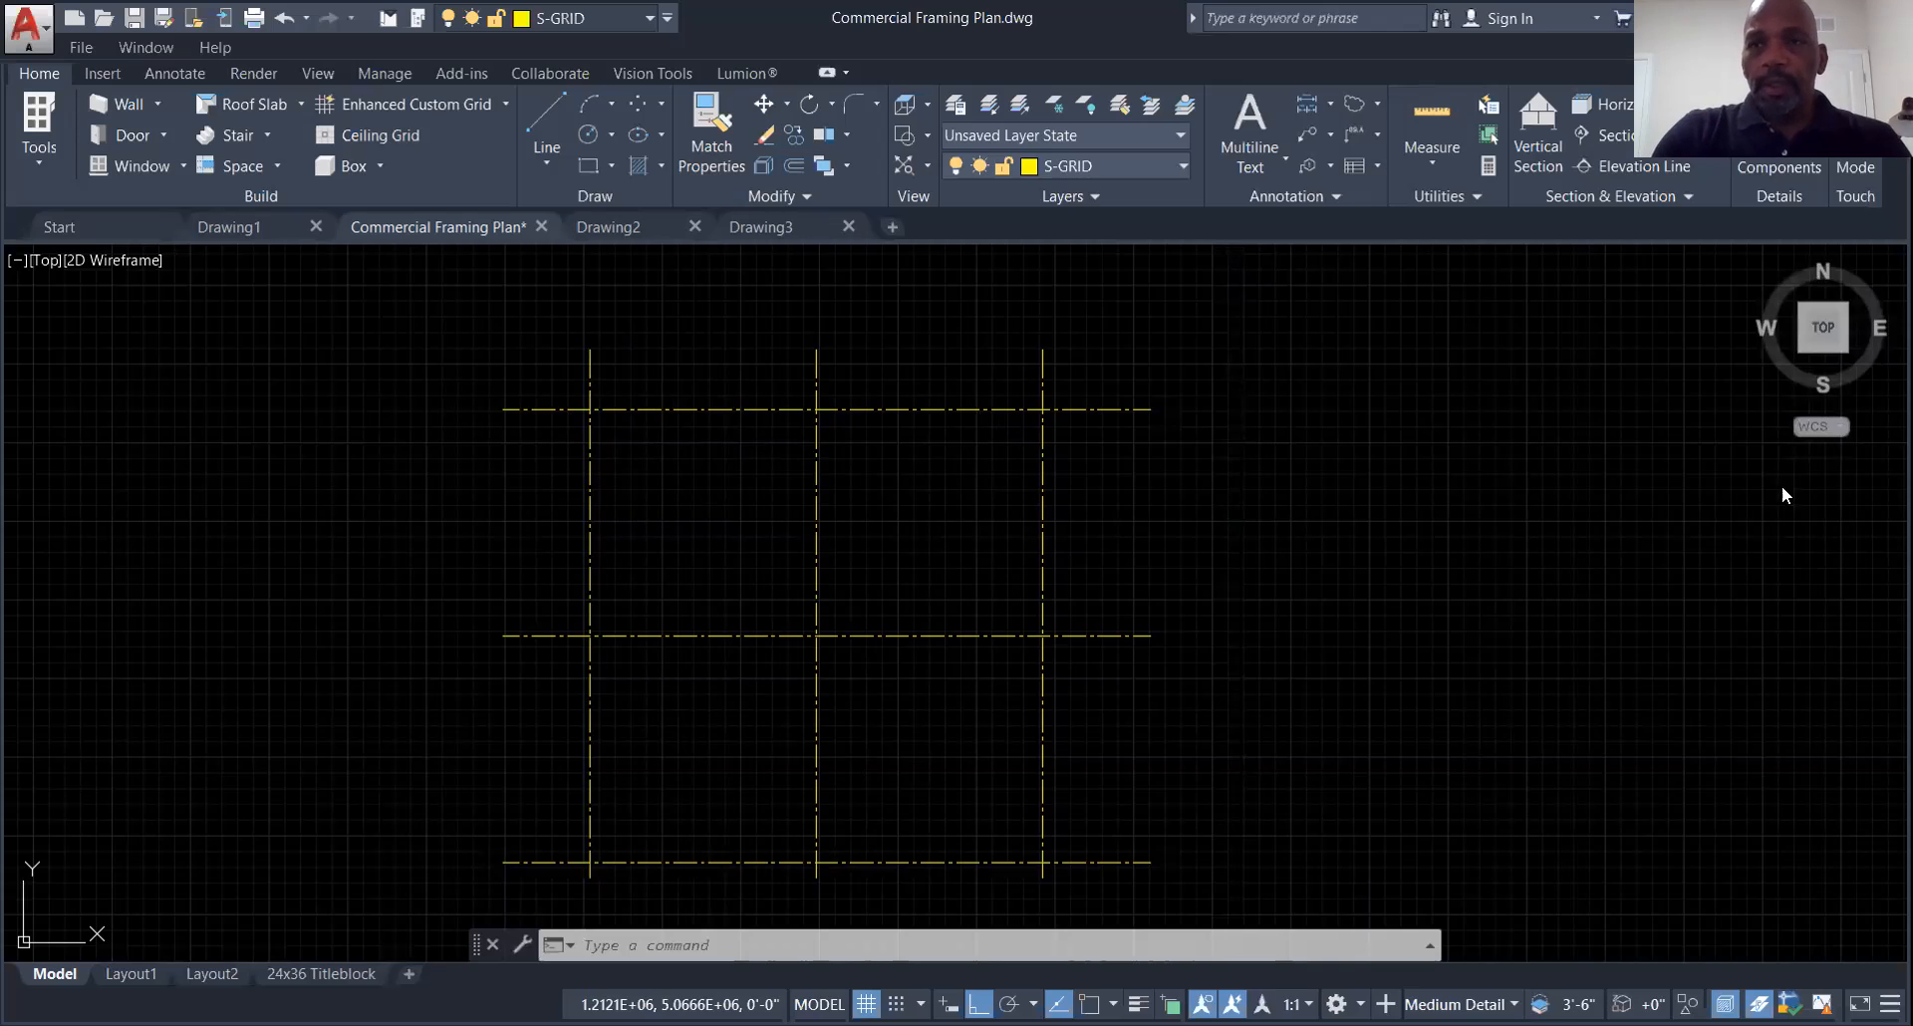
Switch to AutoCAD Architecture and load the US database, AecDtlComponents (US).mdb, in the Detail Component Manager
{"action": "mouse_move", "coordinate": [1826, 392]}
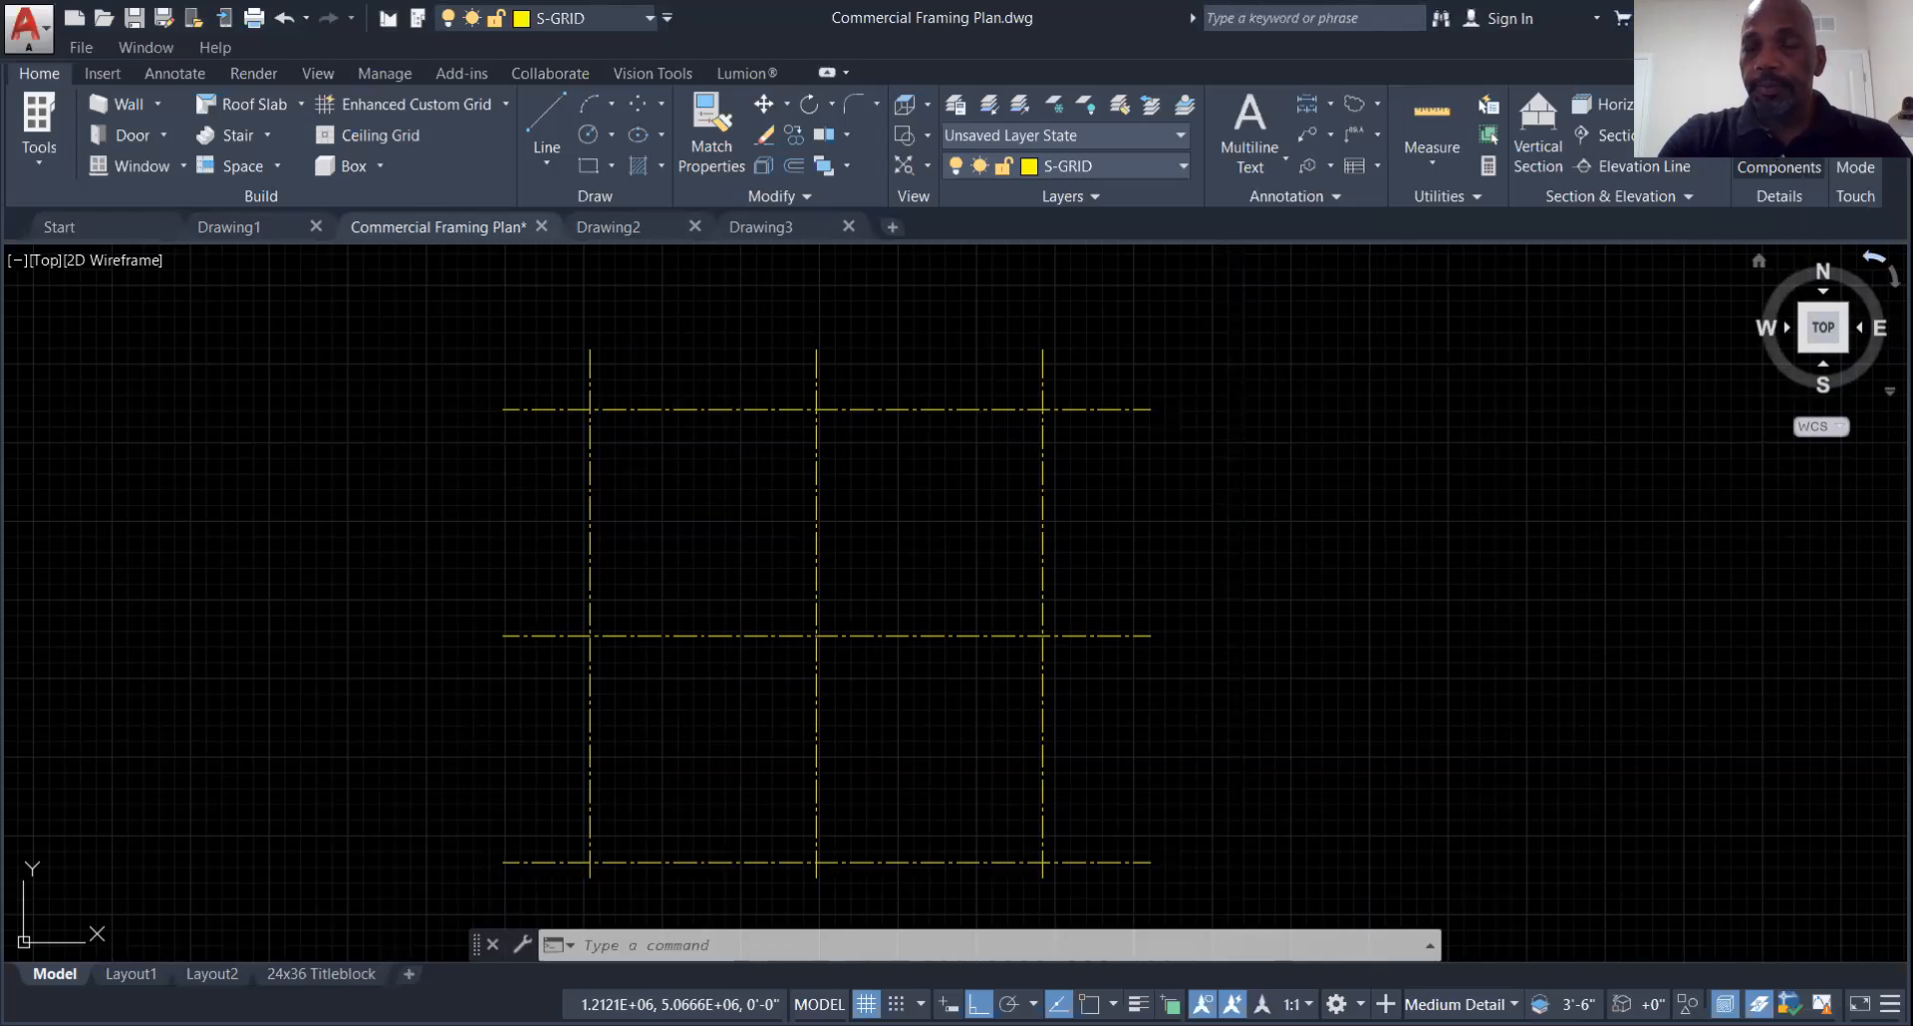
{"action": "left_click", "coordinate": [1753, 170]}
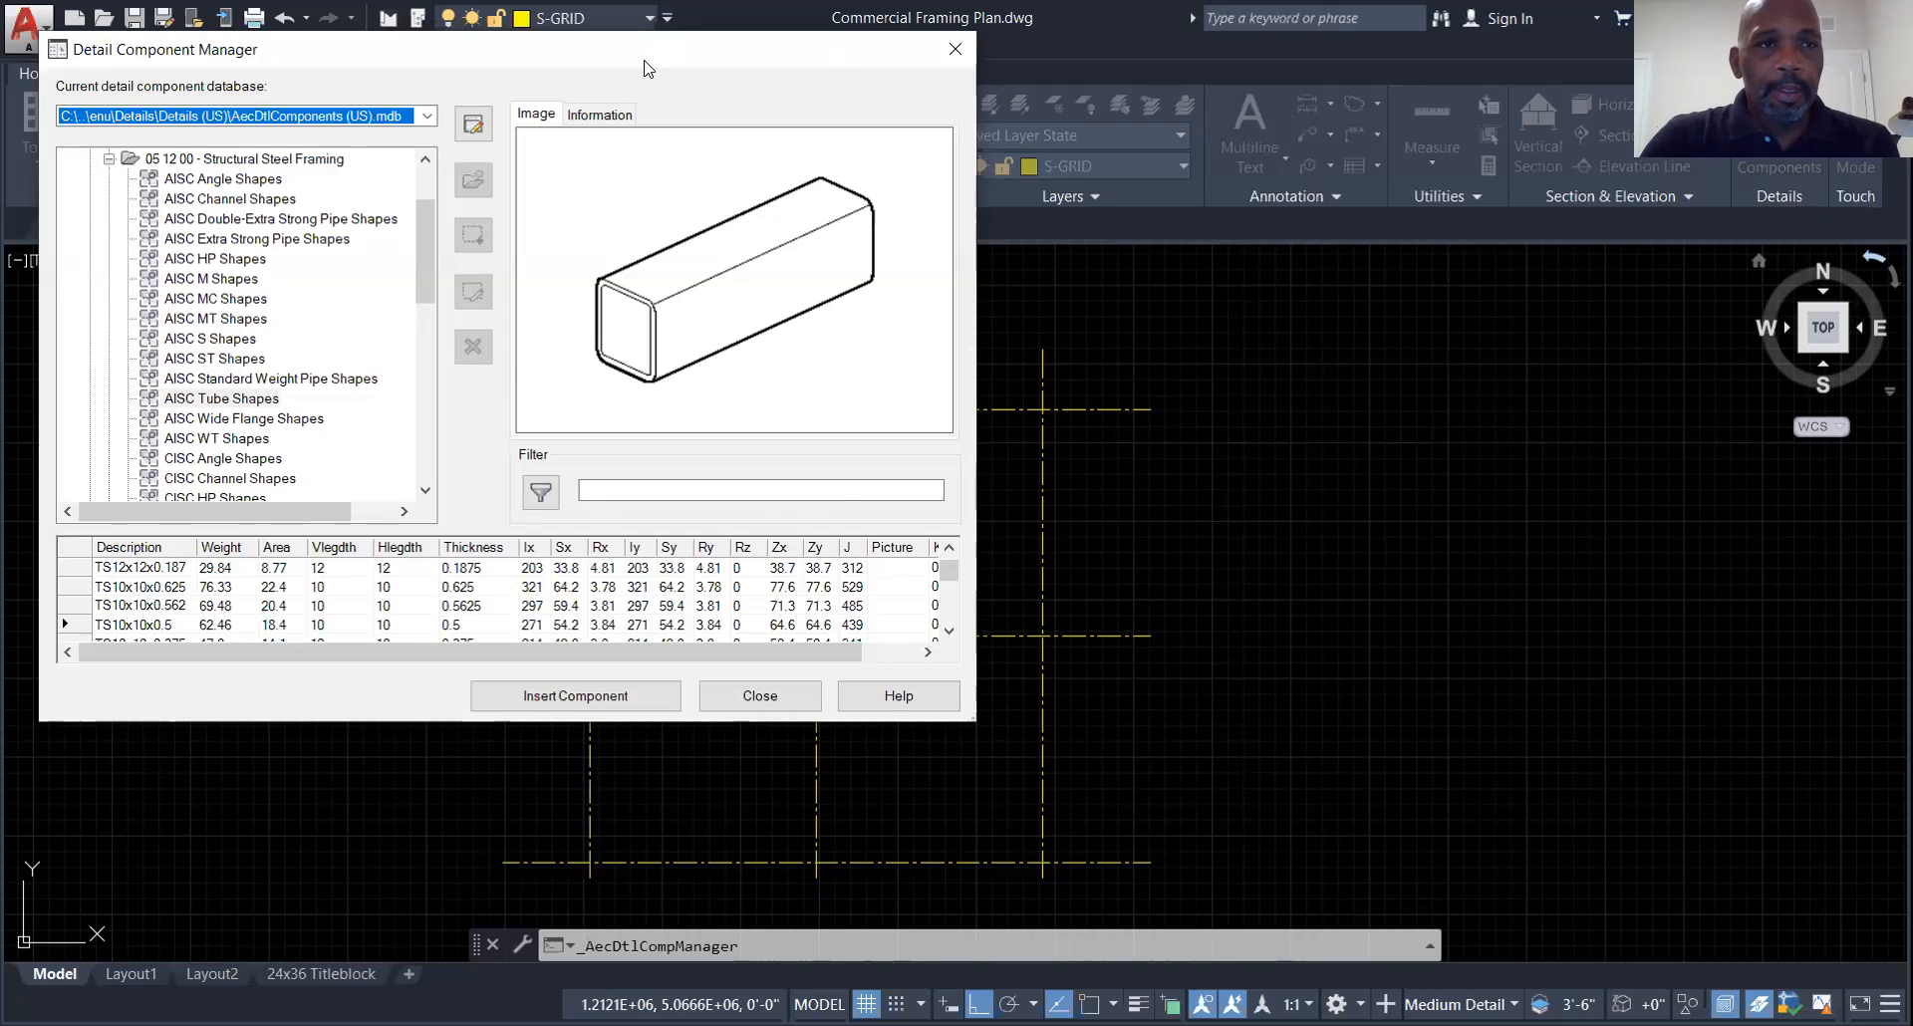
{"action": "left_click_drag", "start_coordinate": [639, 63], "coordinate": [713, 231]}
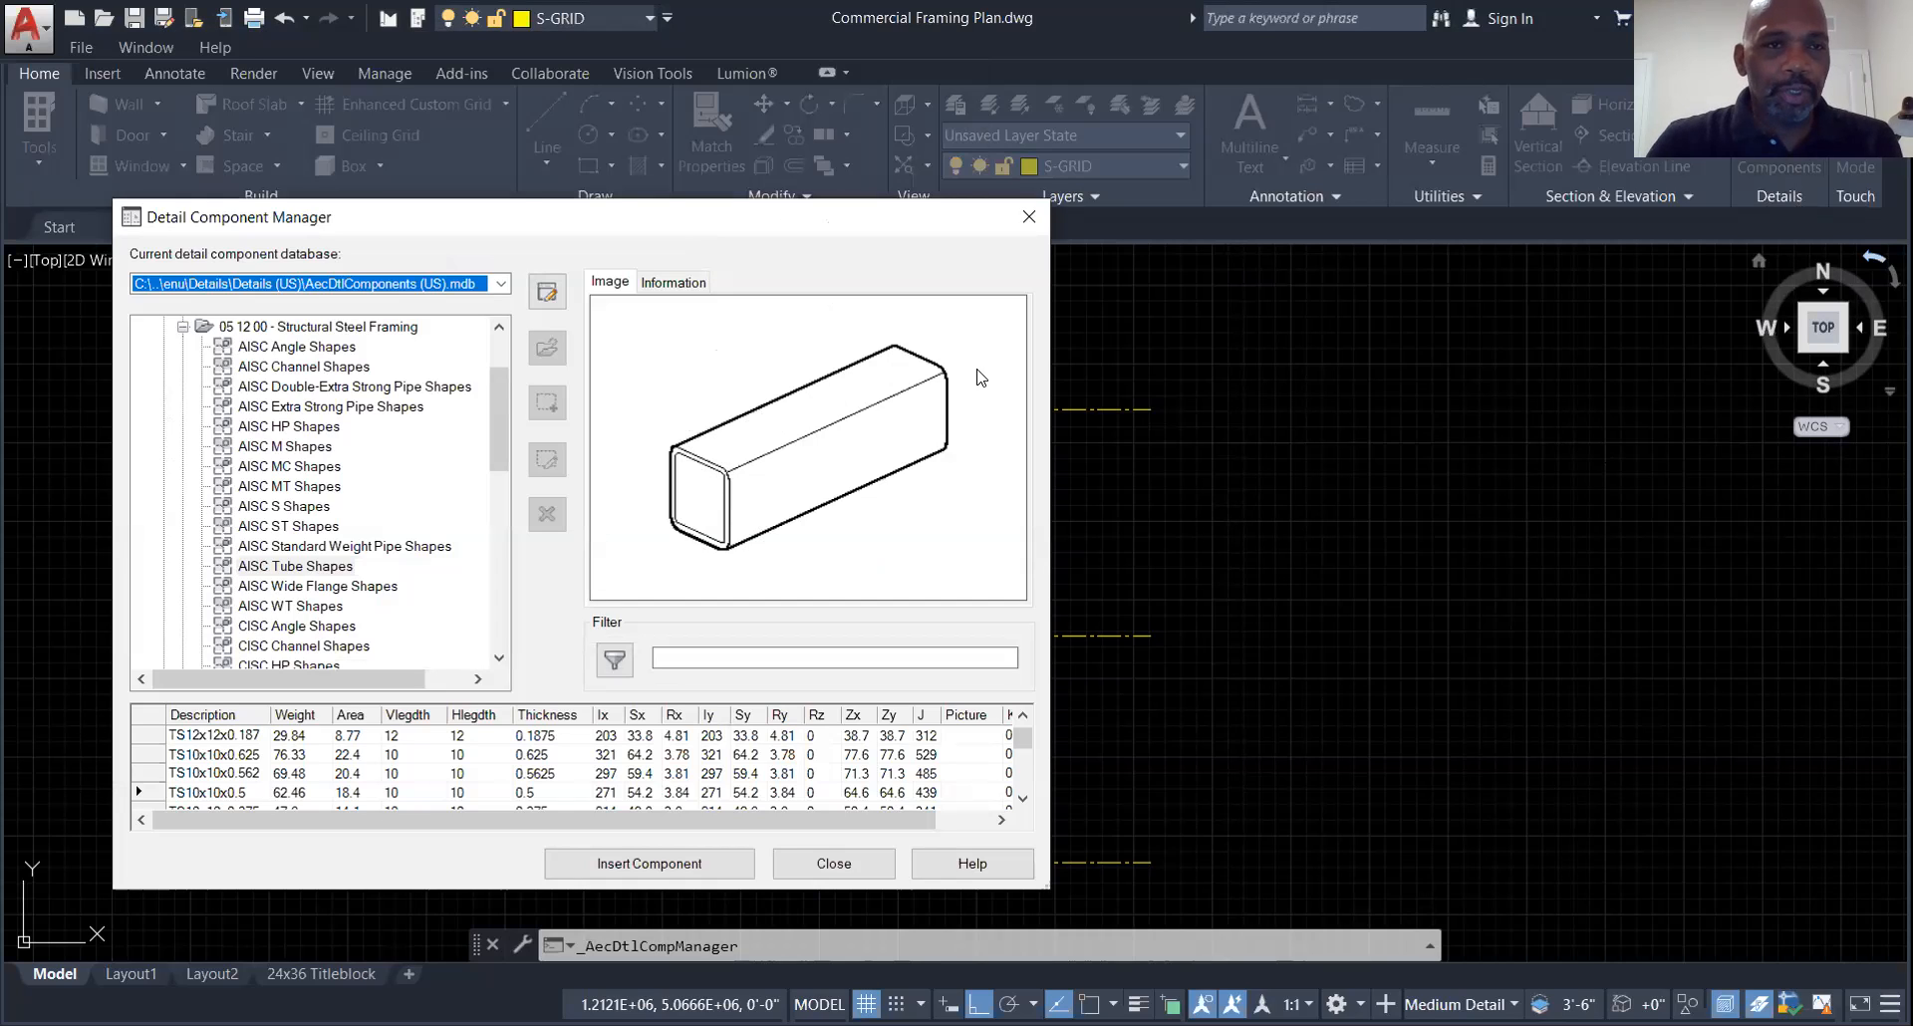
{"action": "left_click", "coordinate": [501, 286]}
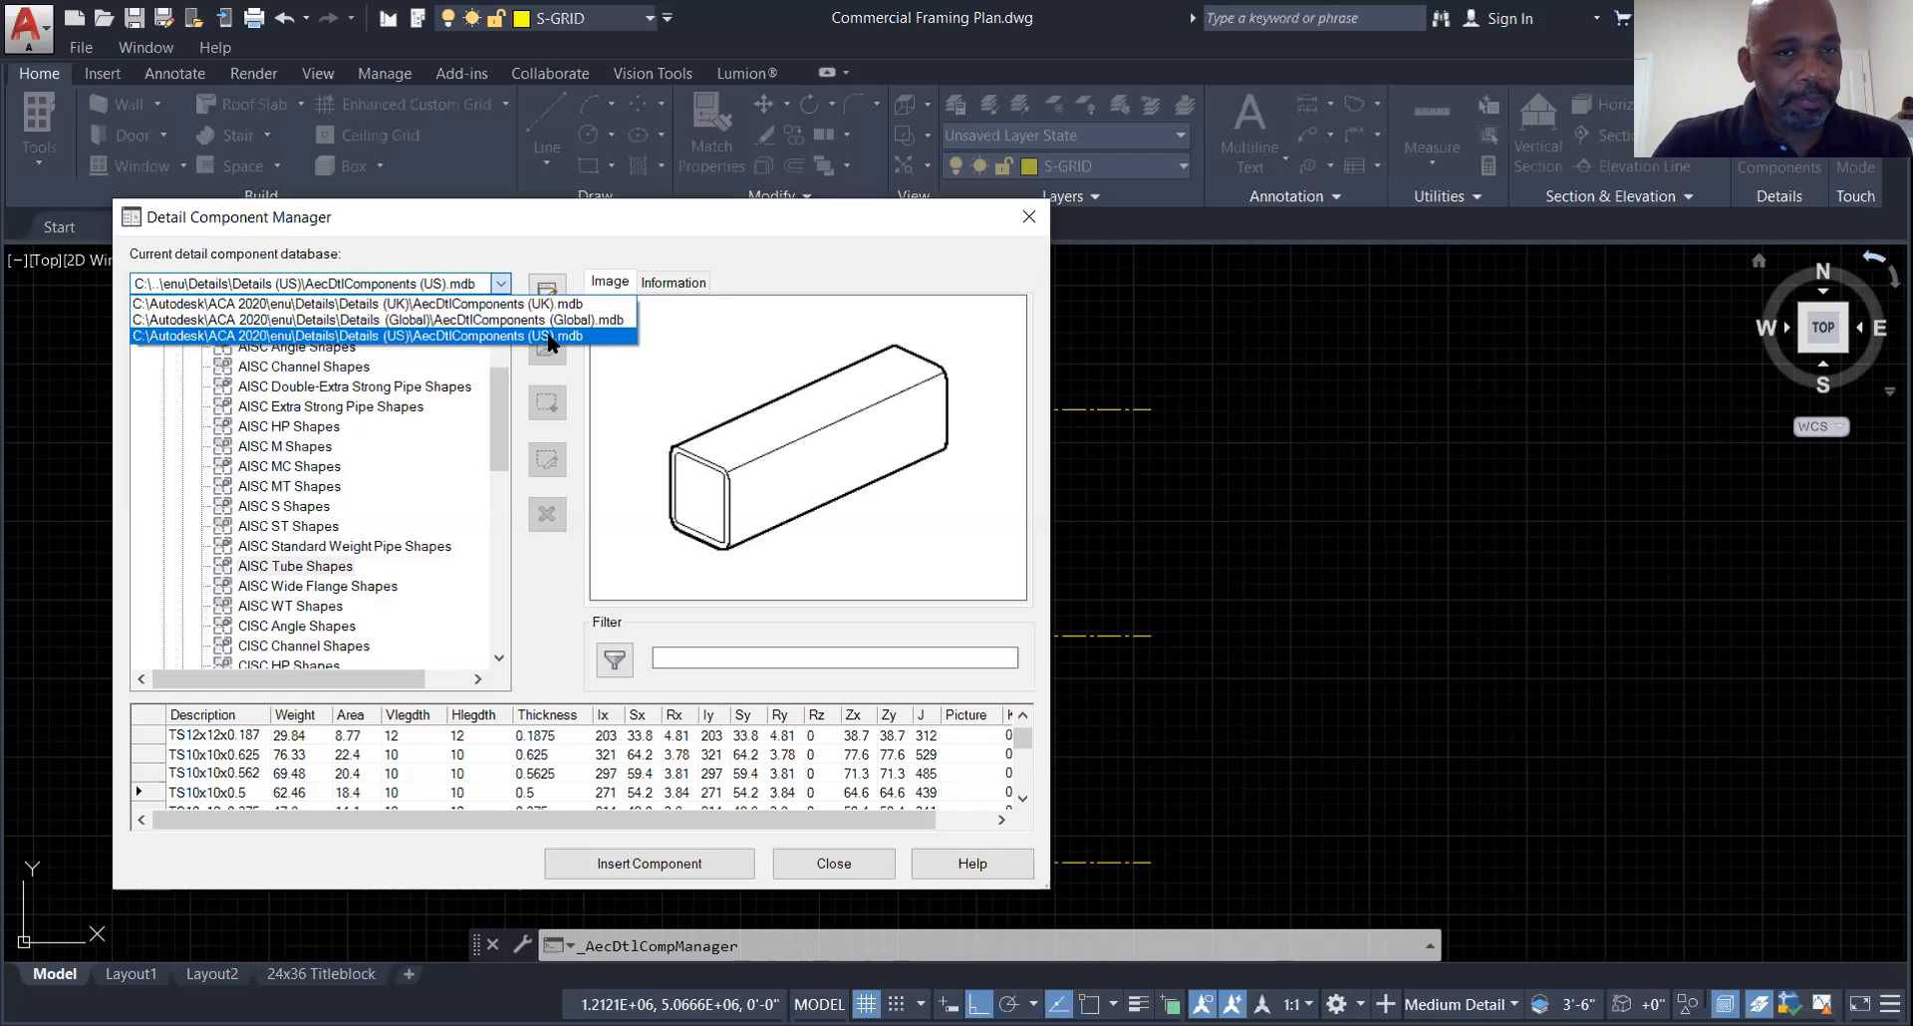
{"action": "left_click", "coordinate": [548, 336]}
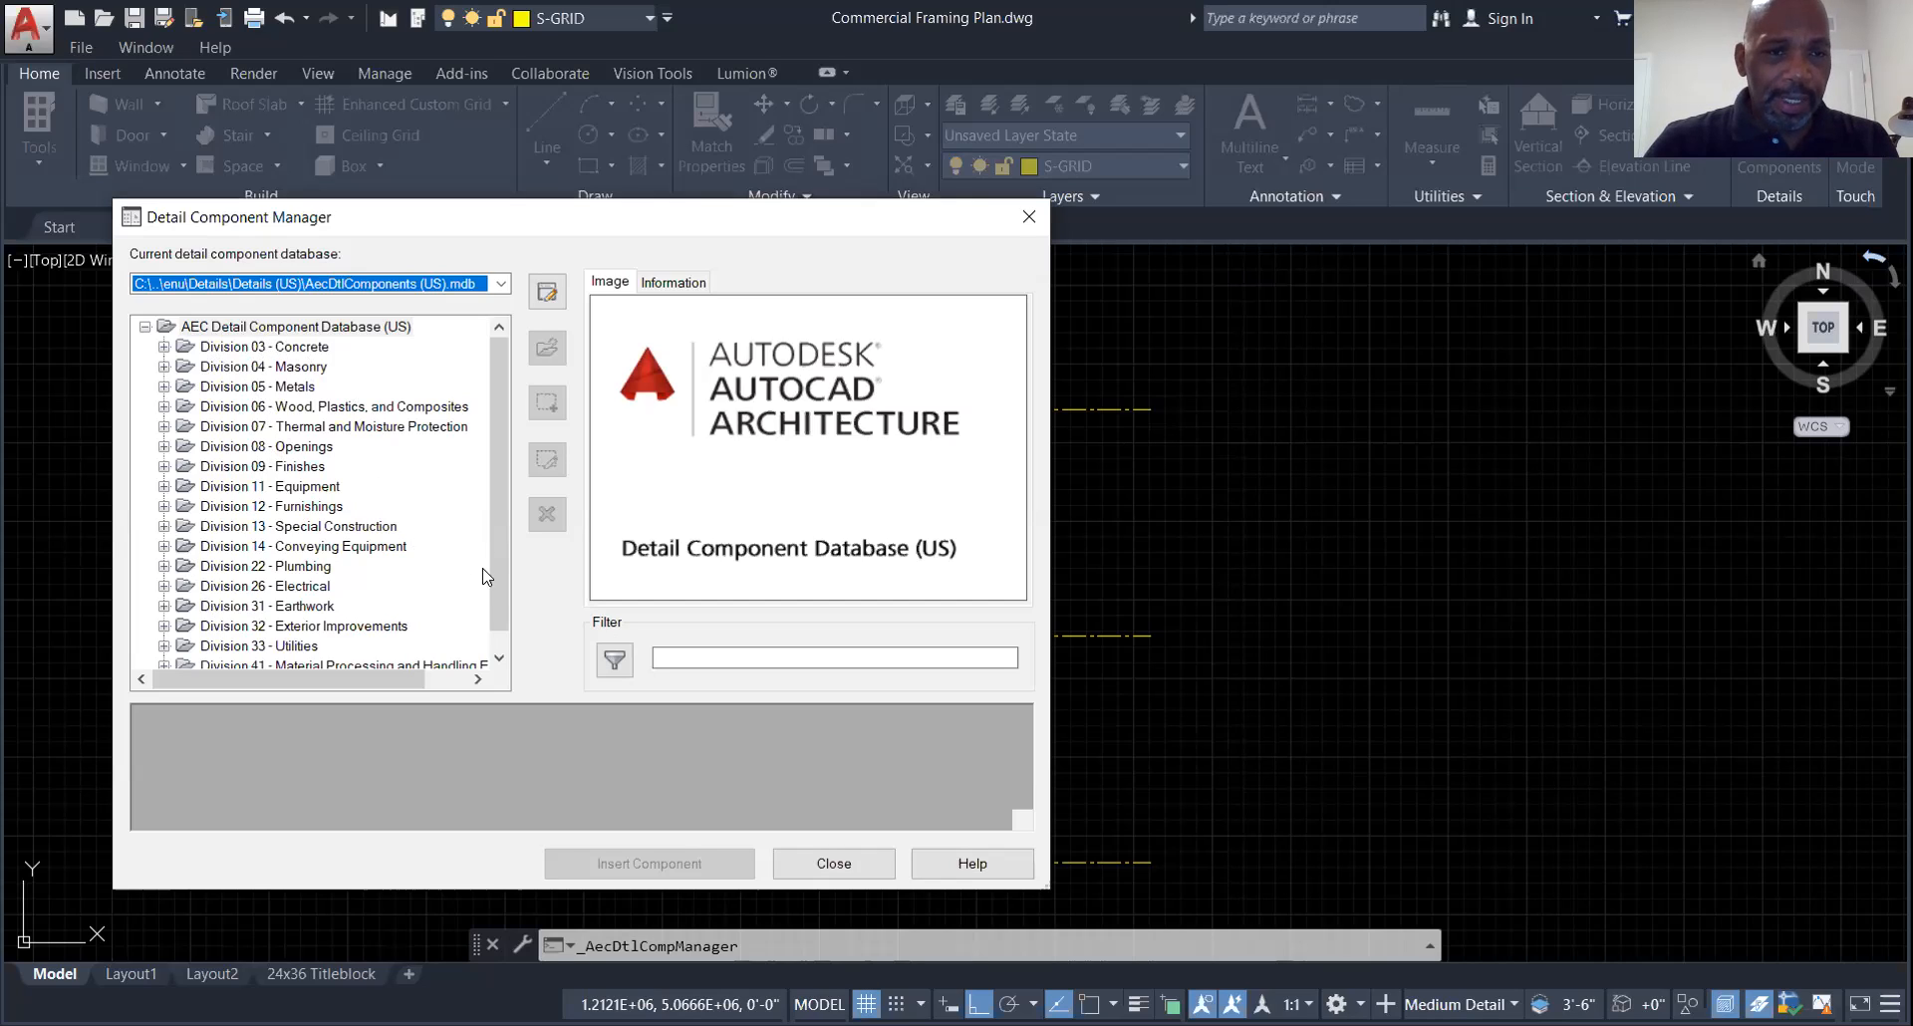
Choose AISC Tube Shapes under Division 05 - Metals, 05 12 00 - Structural Steel Framing, in the component database
{"action": "left_click", "coordinate": [498, 658]}
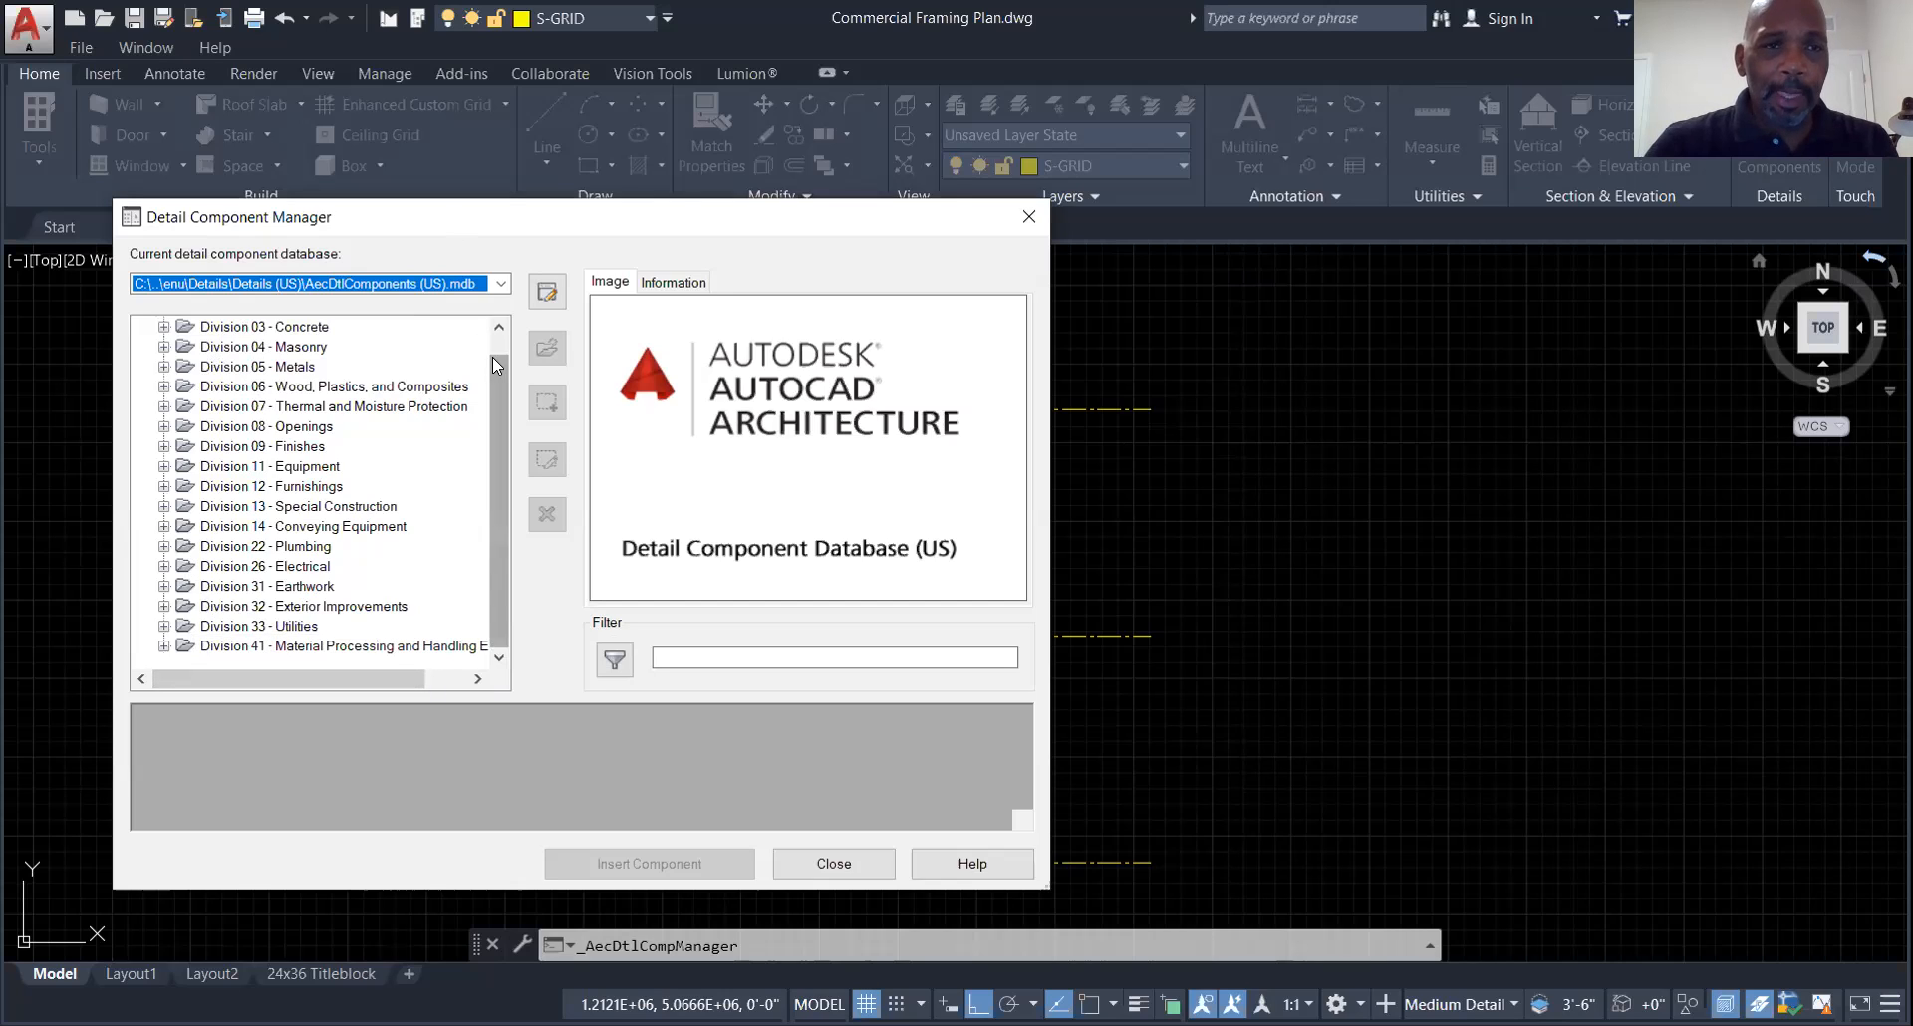
{"action": "scroll", "coordinate": [493, 362], "scroll_direction": "up", "scroll_amount": 1}
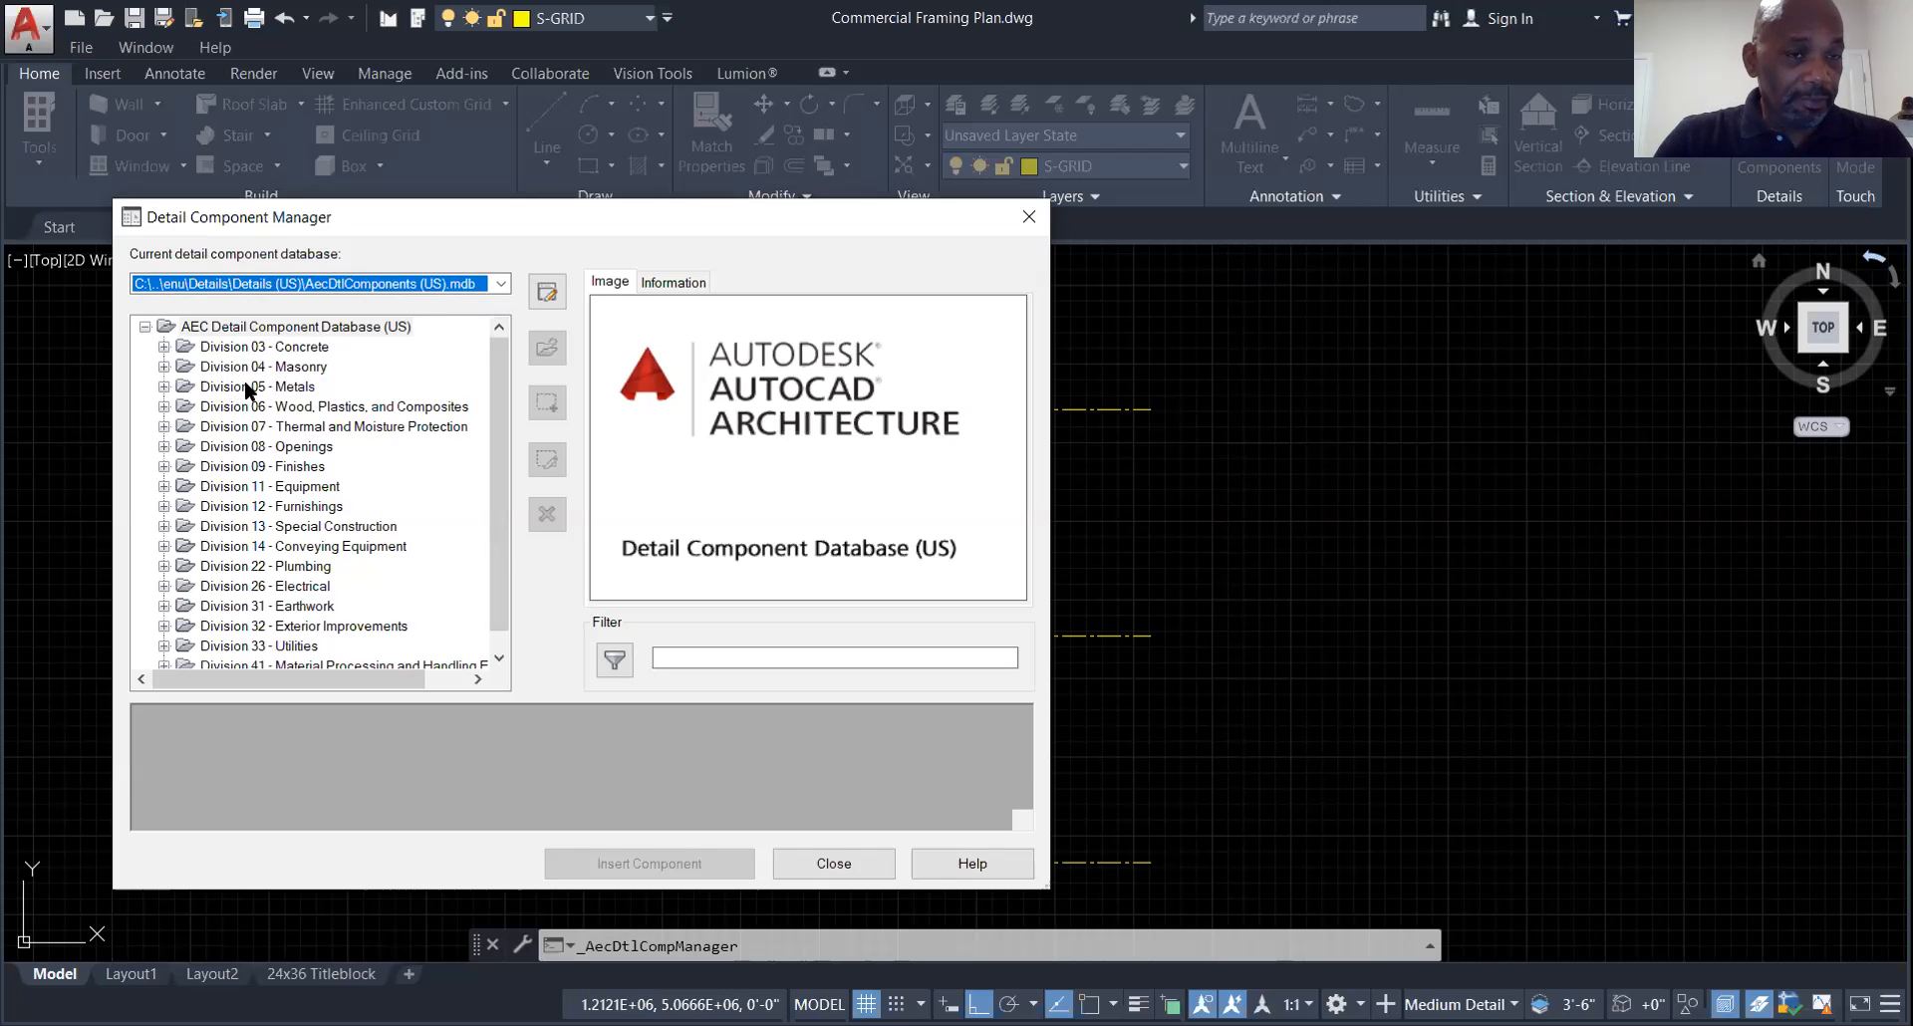
{"action": "left_click", "coordinate": [164, 386]}
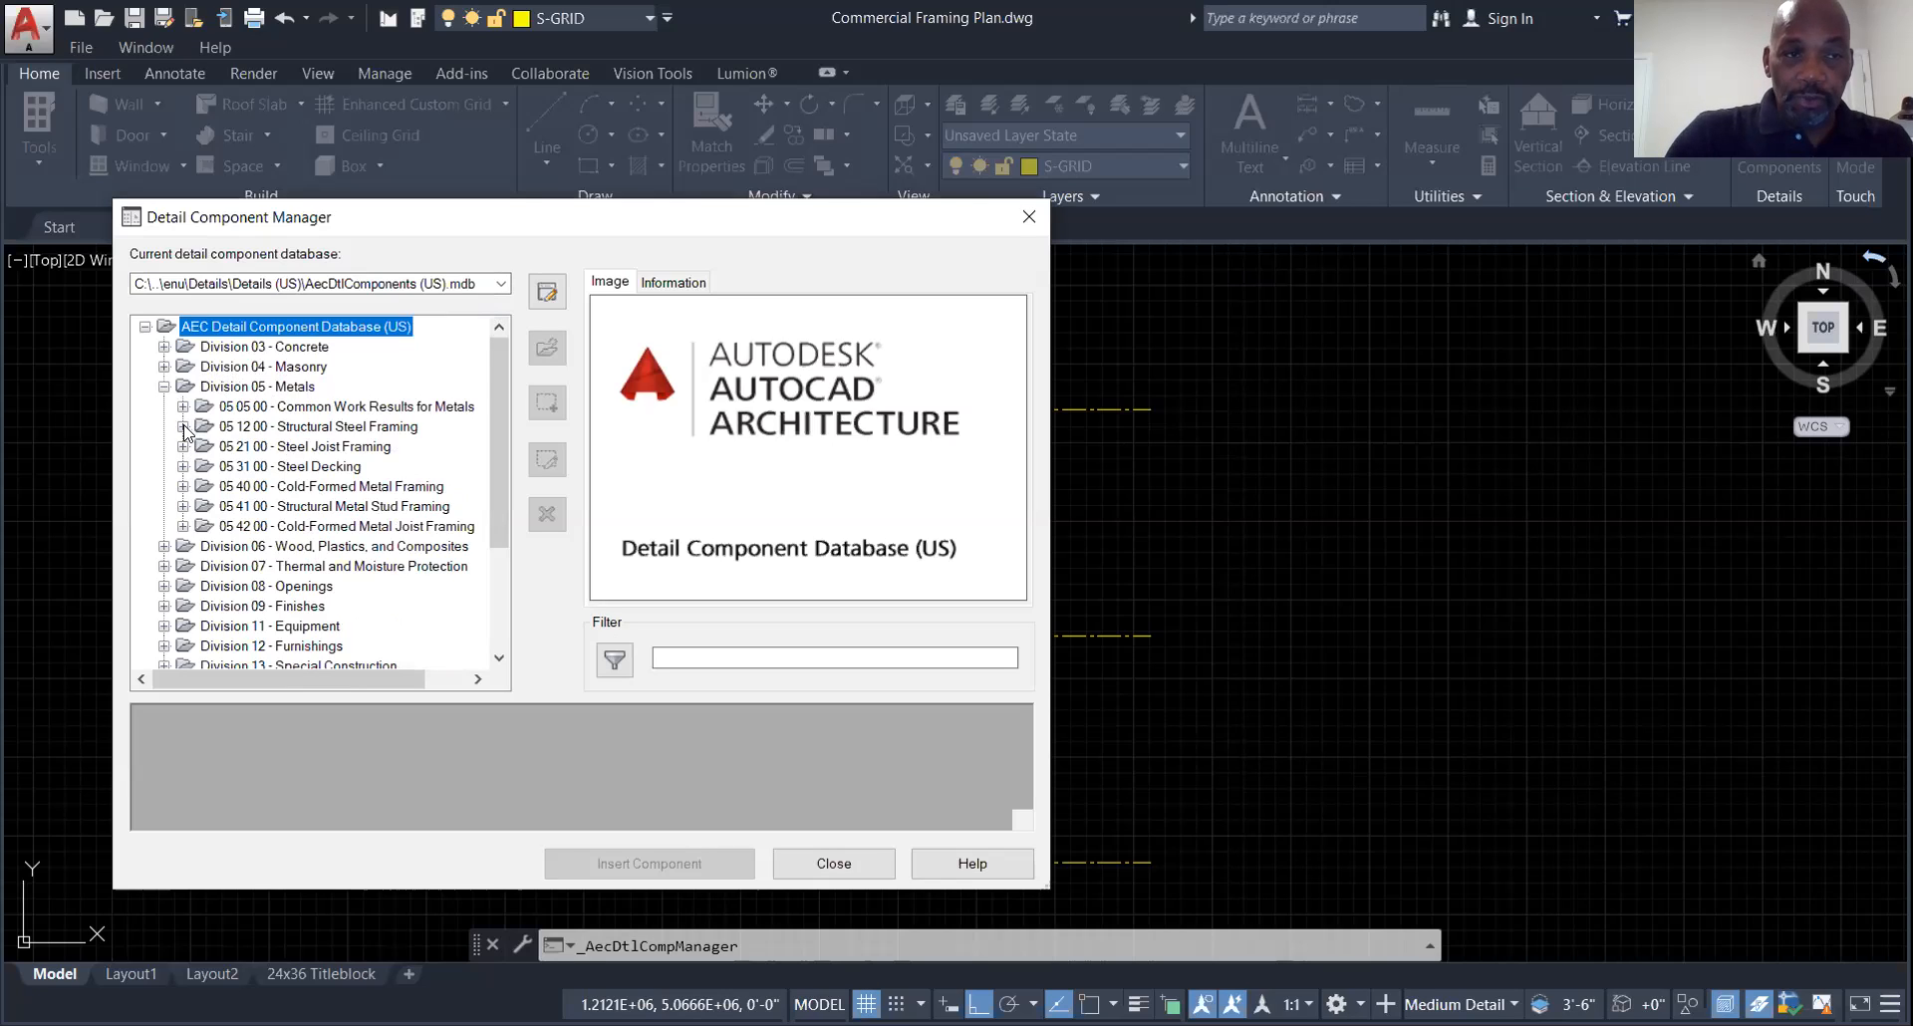
{"action": "left_click", "coordinate": [183, 427]}
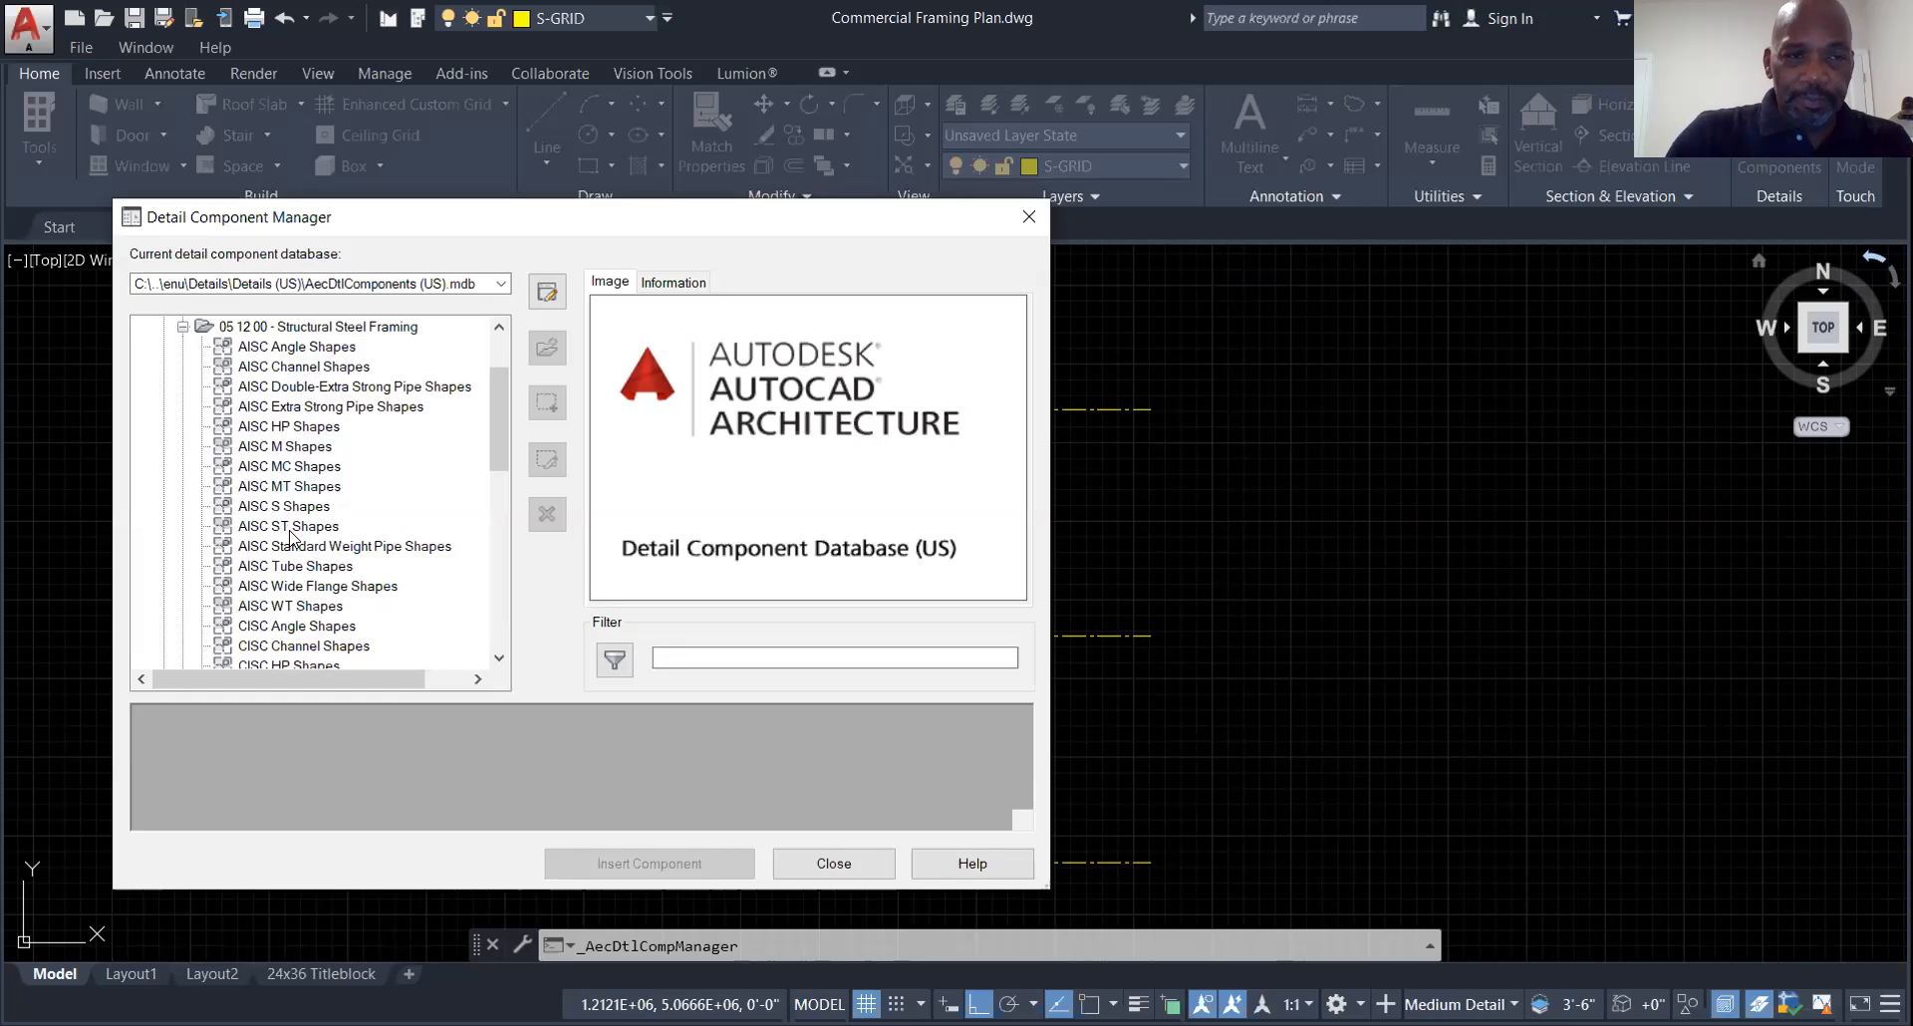
{"action": "left_click", "coordinate": [257, 569]}
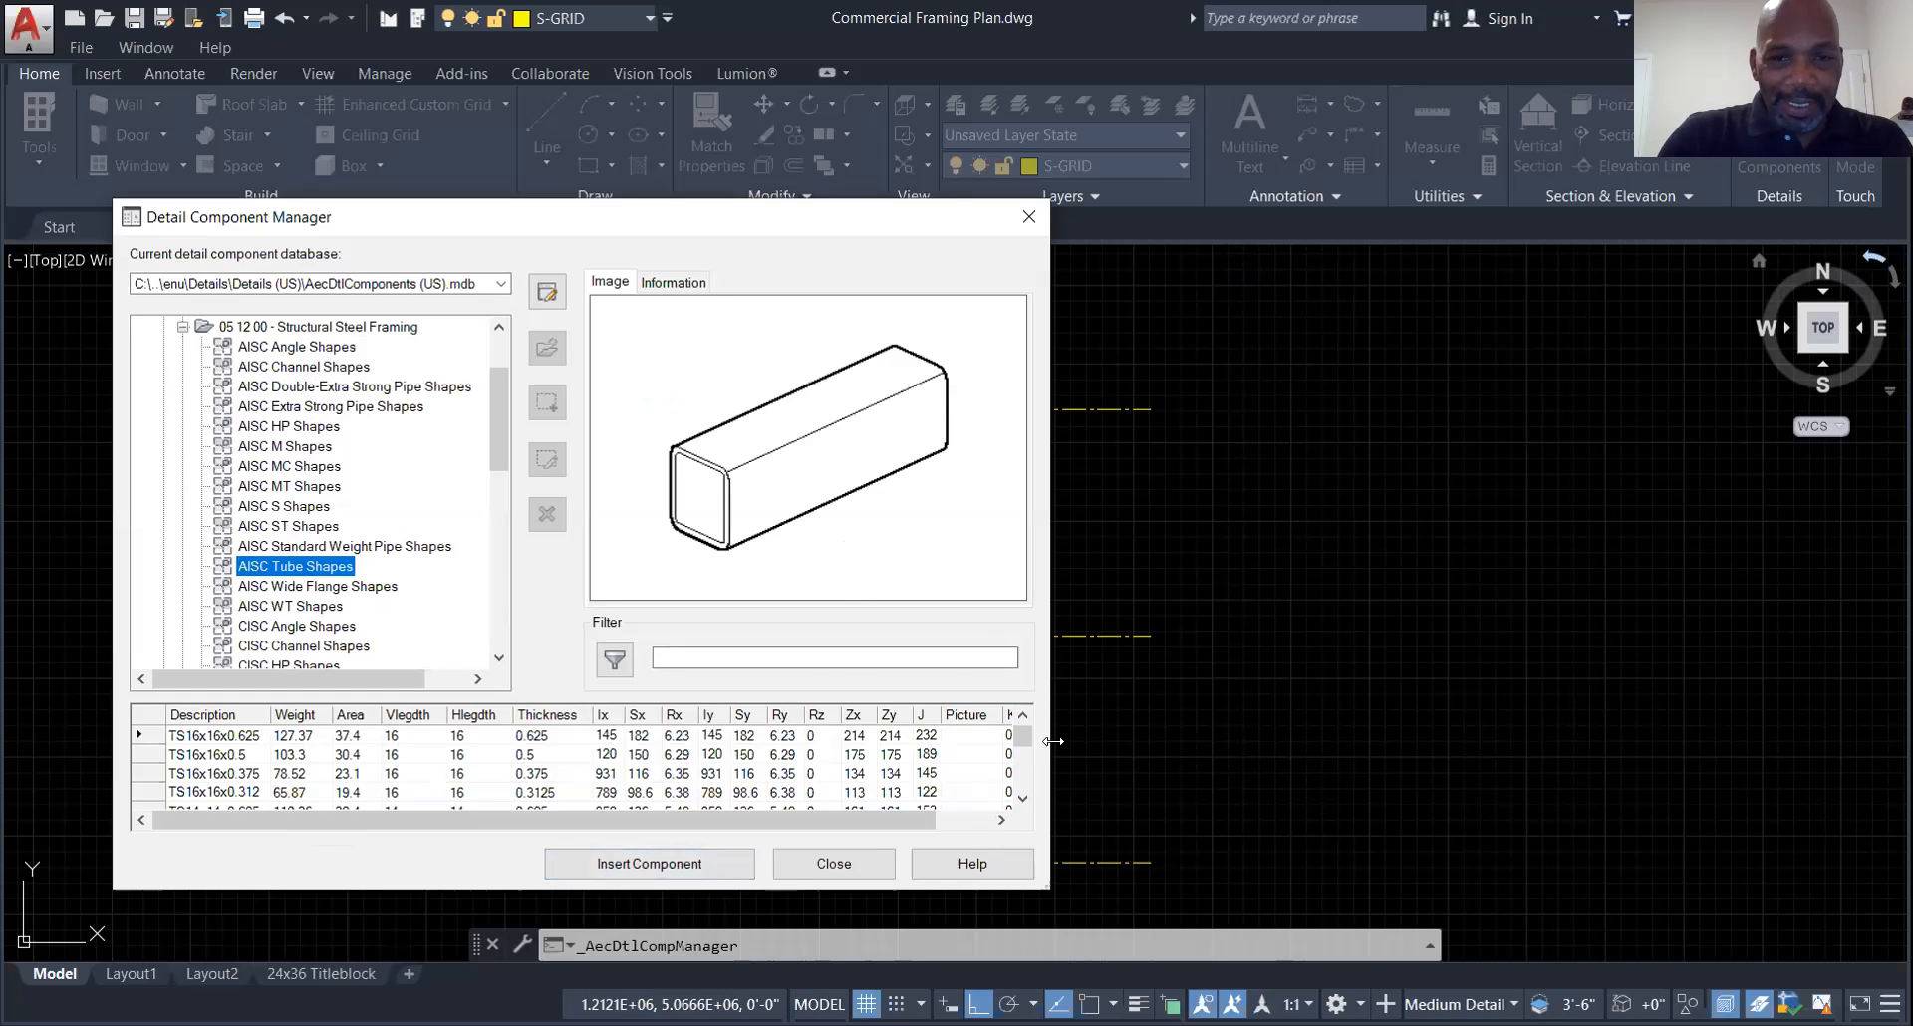
Select the TS10x10x0.5 size from the AISC tube shapes
{"action": "left_click", "coordinate": [1024, 801]}
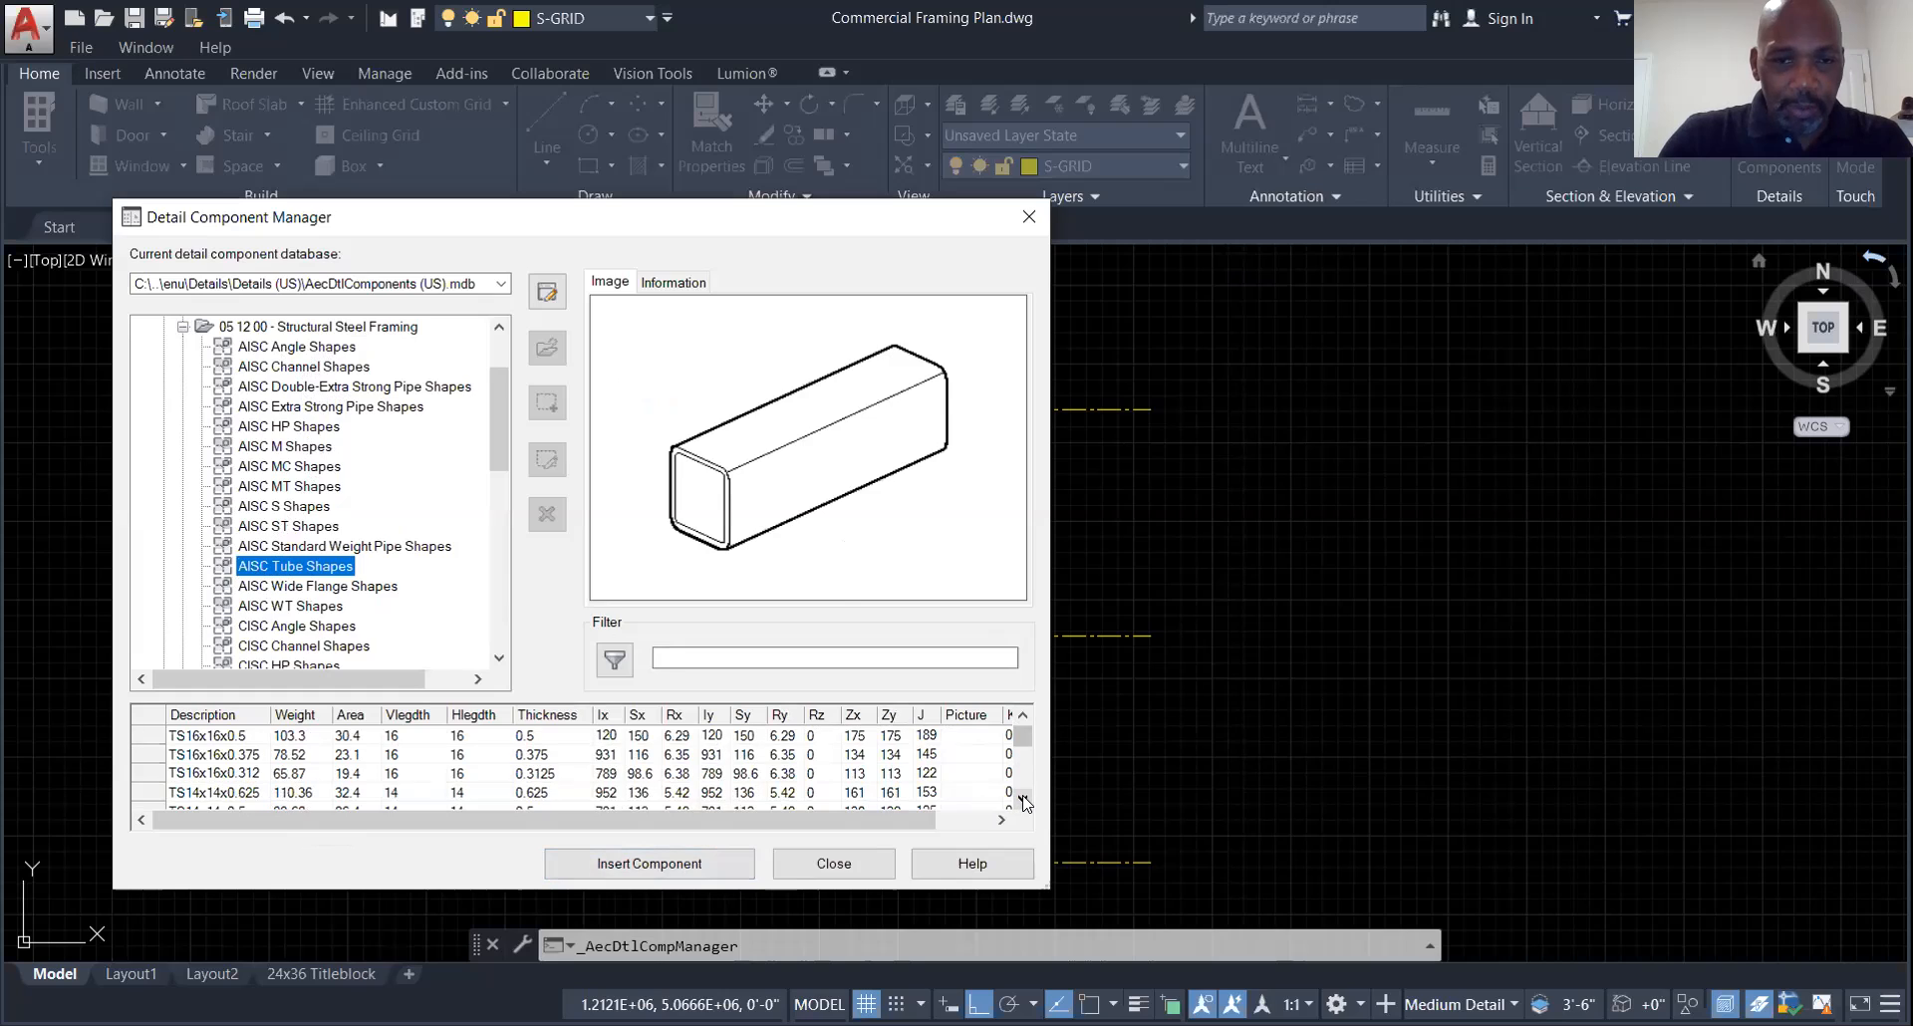
{"action": "left_click", "coordinate": [1024, 800]}
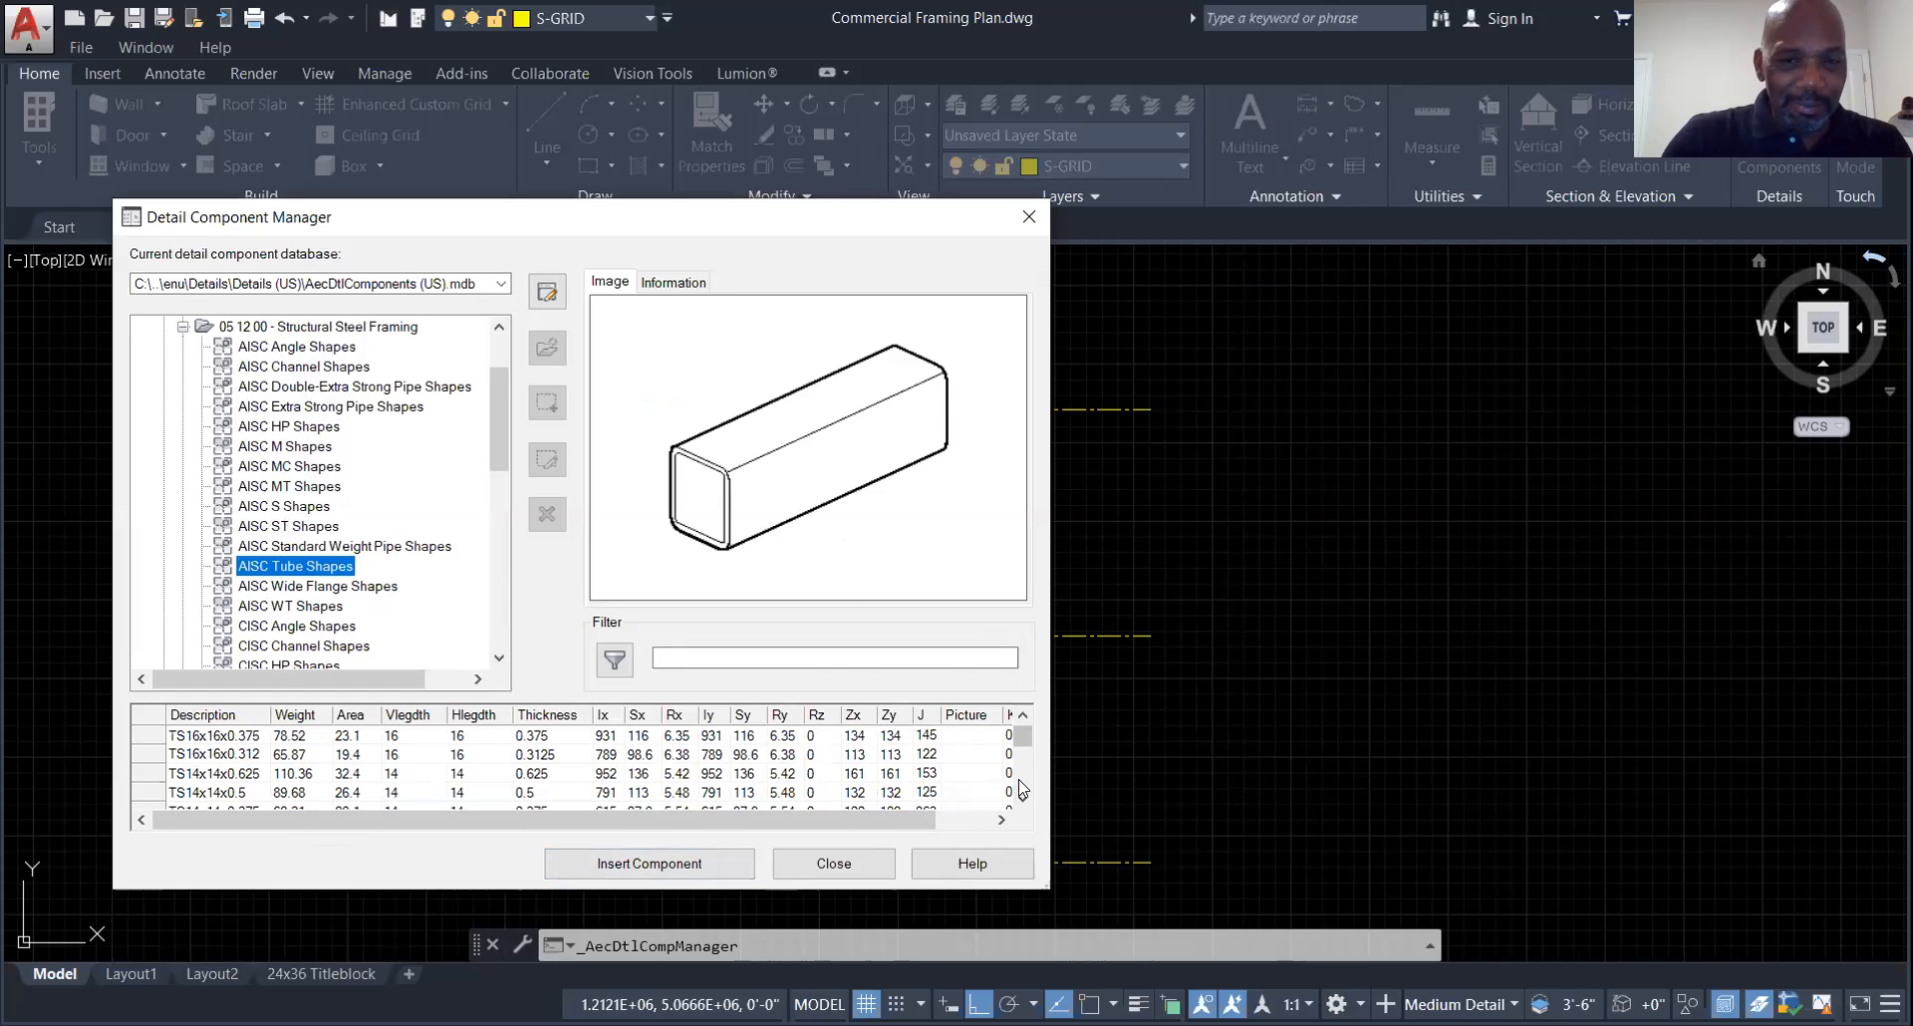
{"action": "left_click", "coordinate": [1024, 800]}
{"action": "left_click", "coordinate": [1024, 801]}
{"action": "left_click", "coordinate": [1024, 798]}
{"action": "left_click", "coordinate": [1024, 799]}
{"action": "left_click", "coordinate": [1024, 798]}
{"action": "left_click", "coordinate": [1024, 798]}
{"action": "left_click", "coordinate": [1024, 798]}
{"action": "left_click", "coordinate": [1029, 784]}
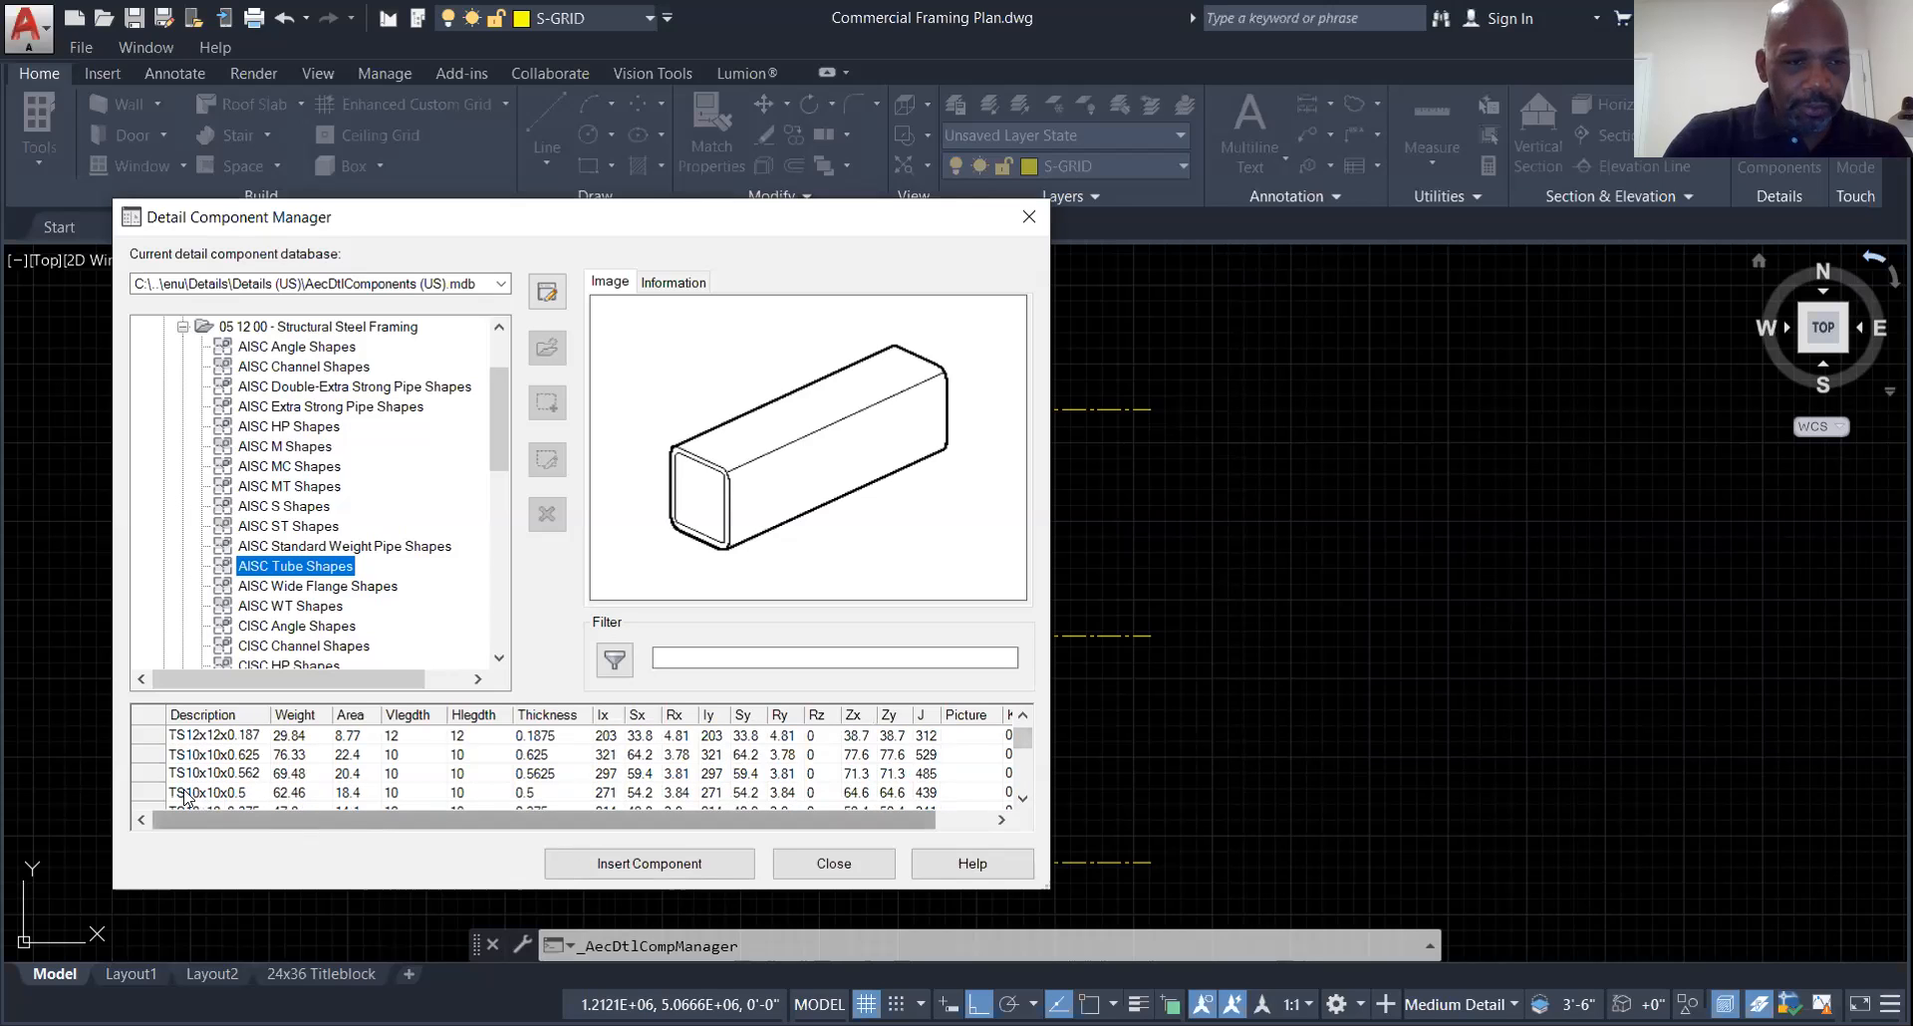
{"action": "left_click", "coordinate": [154, 794]}
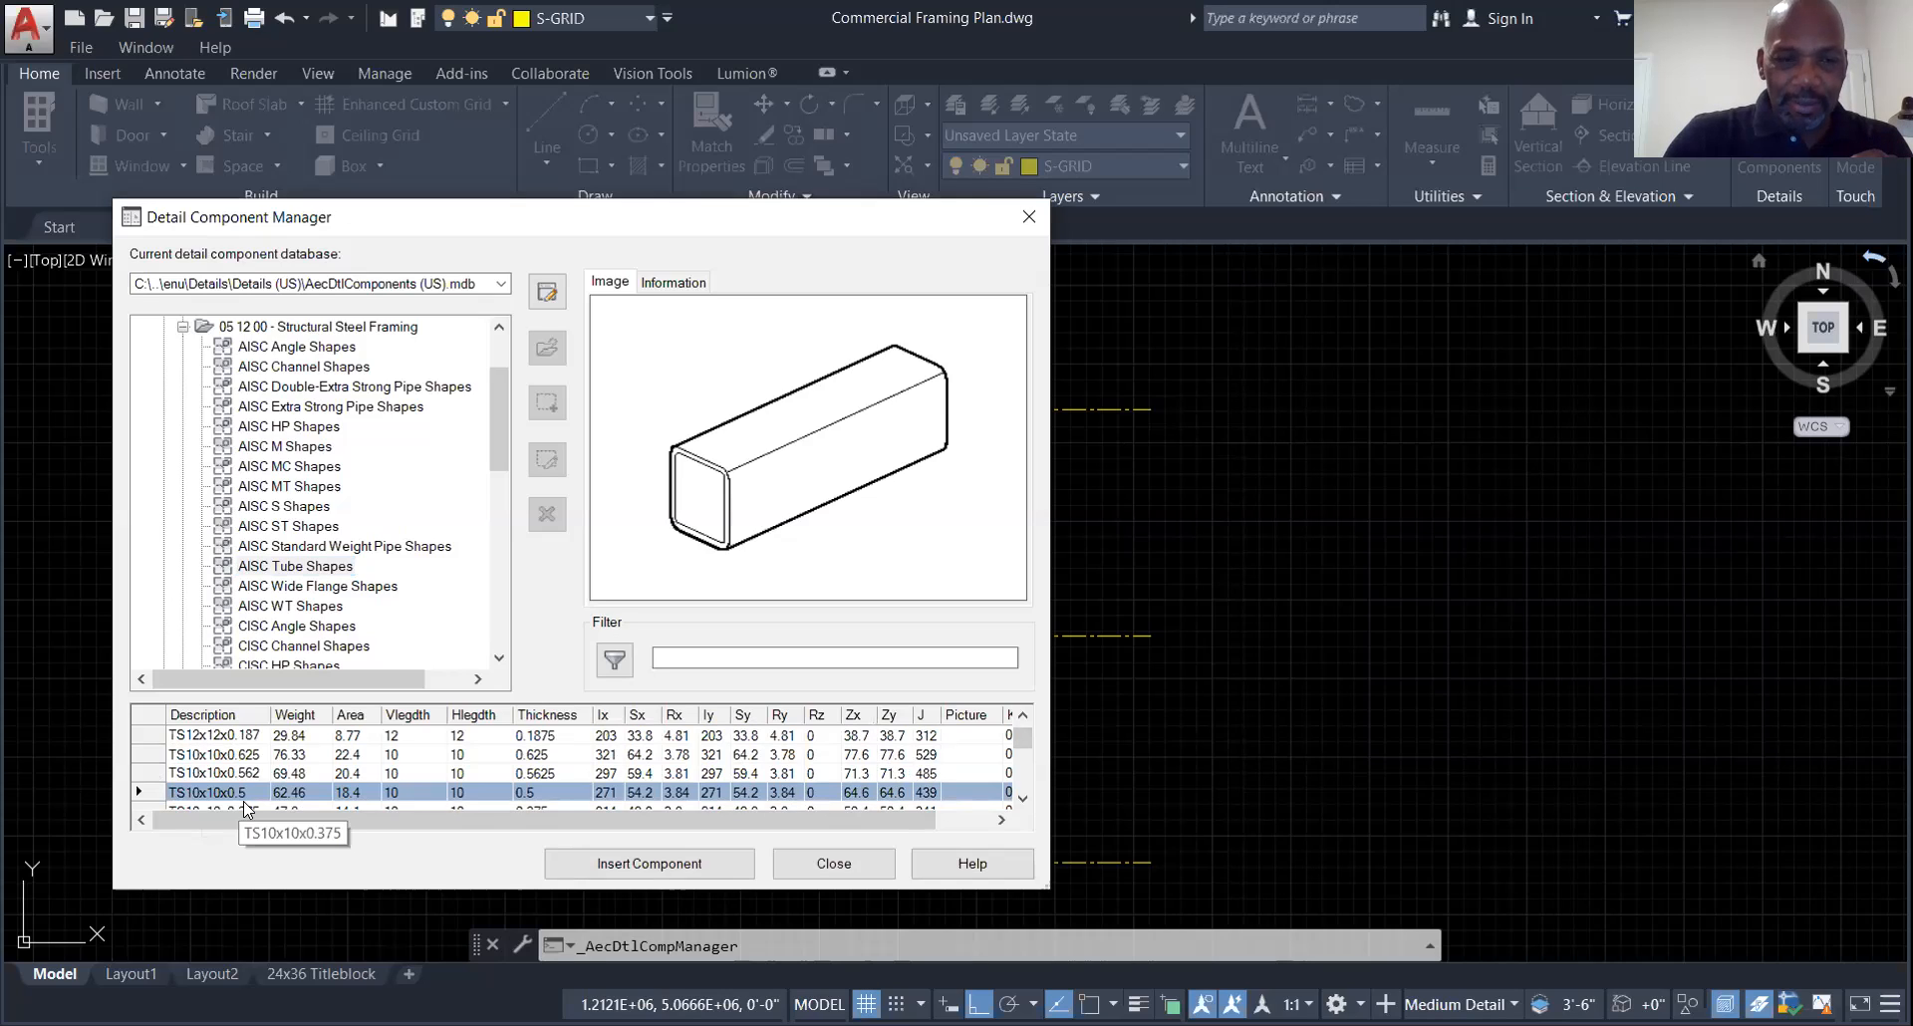
Insert one TS10x10x0.5 tube section just right of an intersection on the leftmost vertical grid line
{"action": "left_click", "coordinate": [635, 867]}
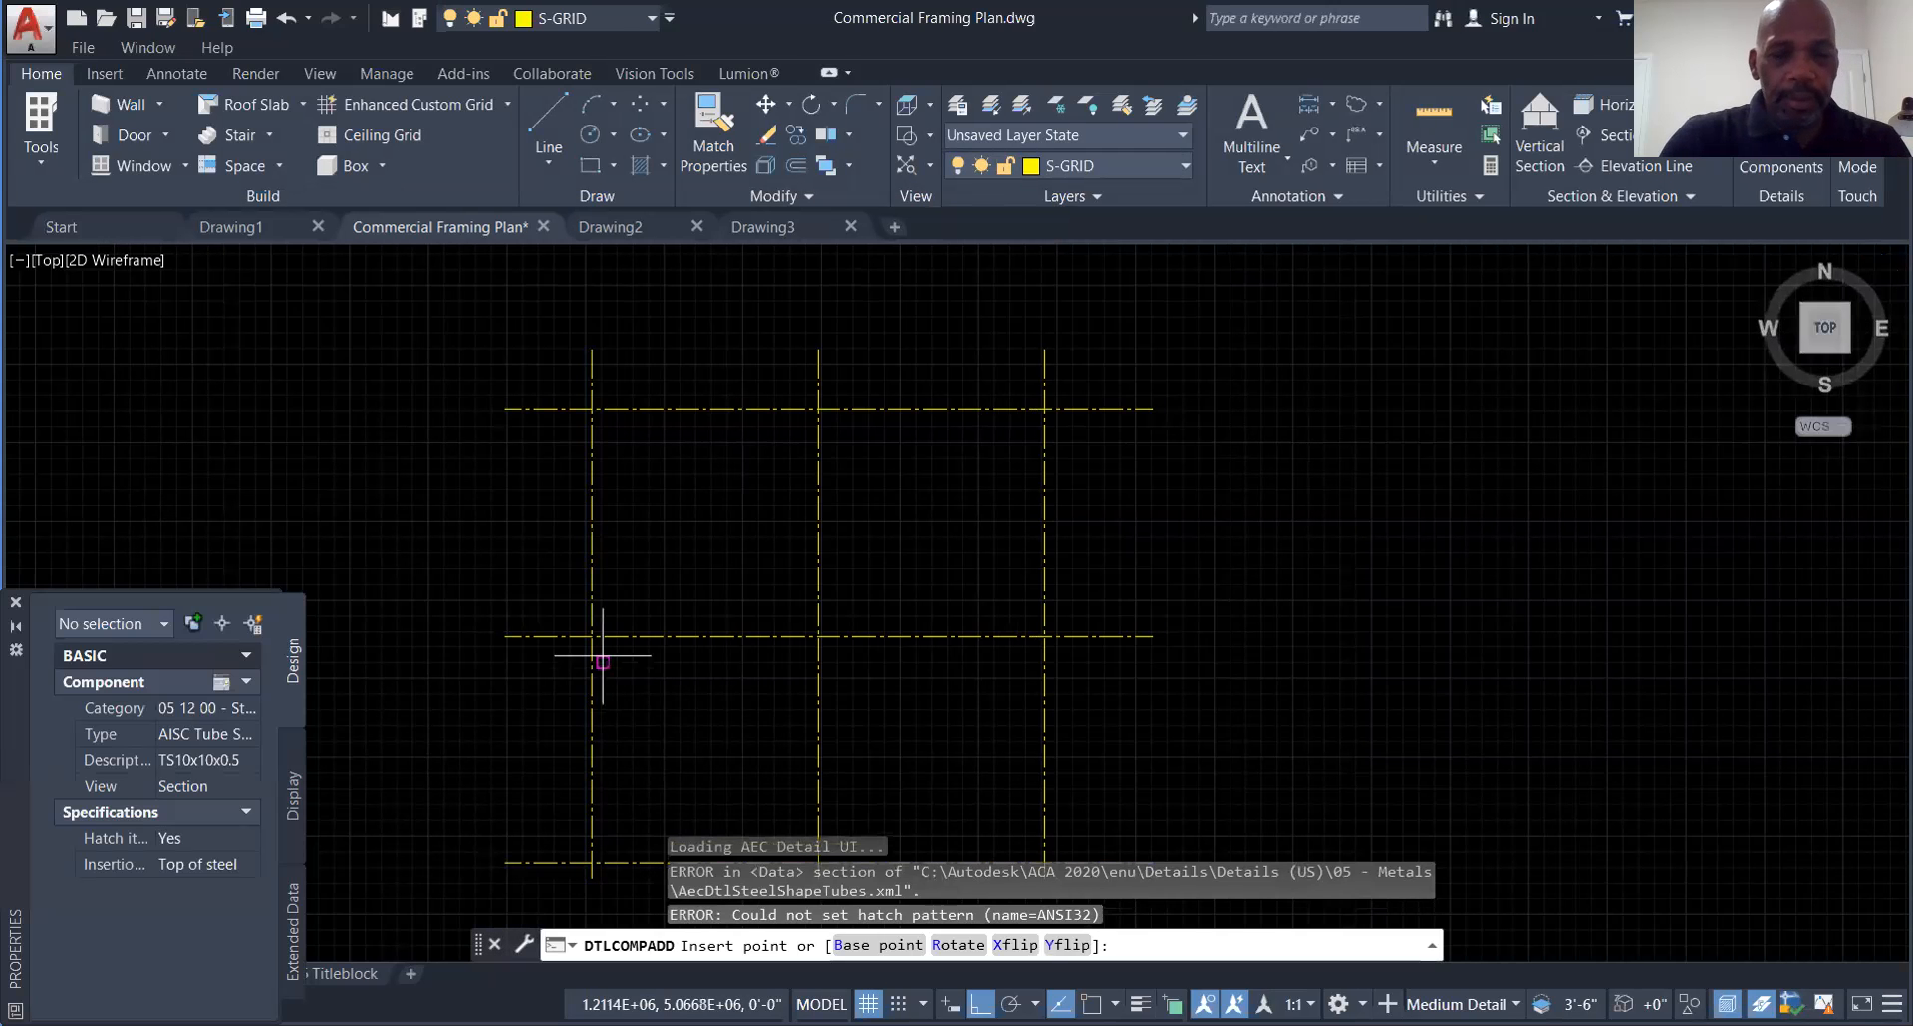
{"action": "scroll", "coordinate": [597, 423], "scroll_direction": "up", "scroll_amount": 5}
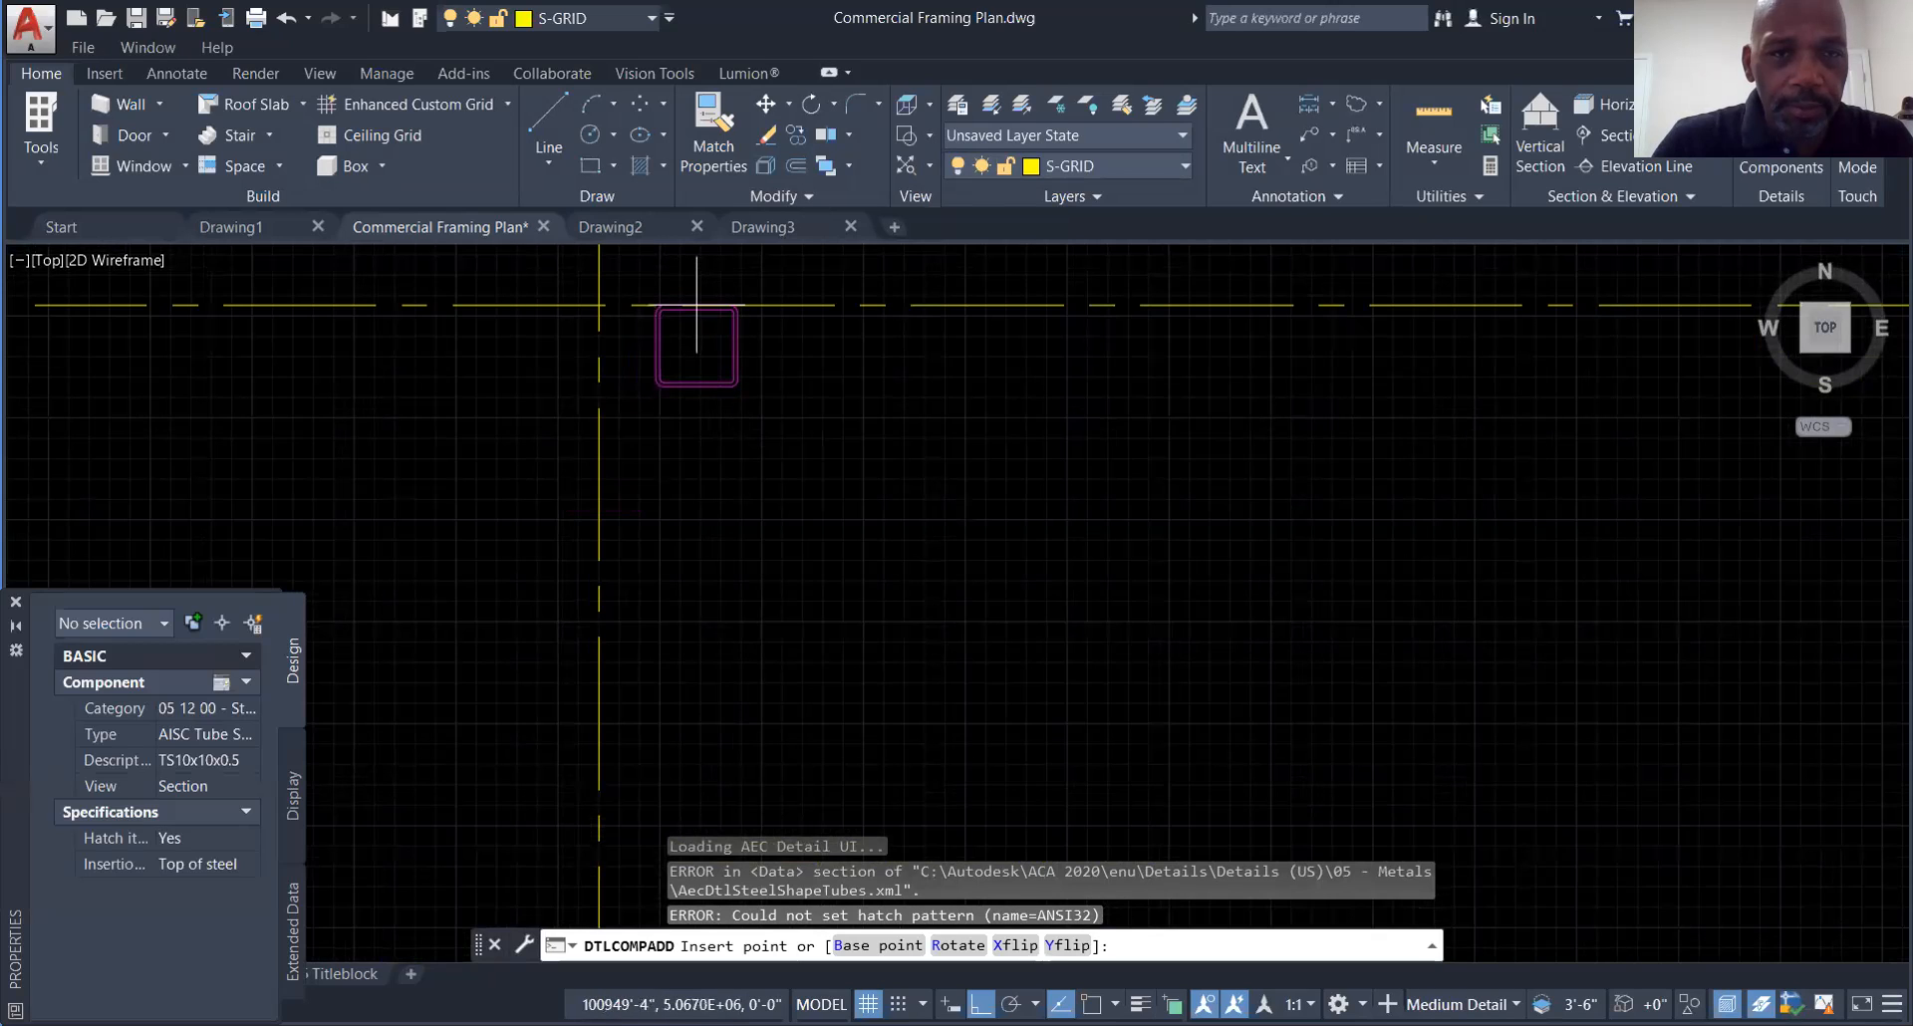
{"action": "left_click", "coordinate": [695, 309]}
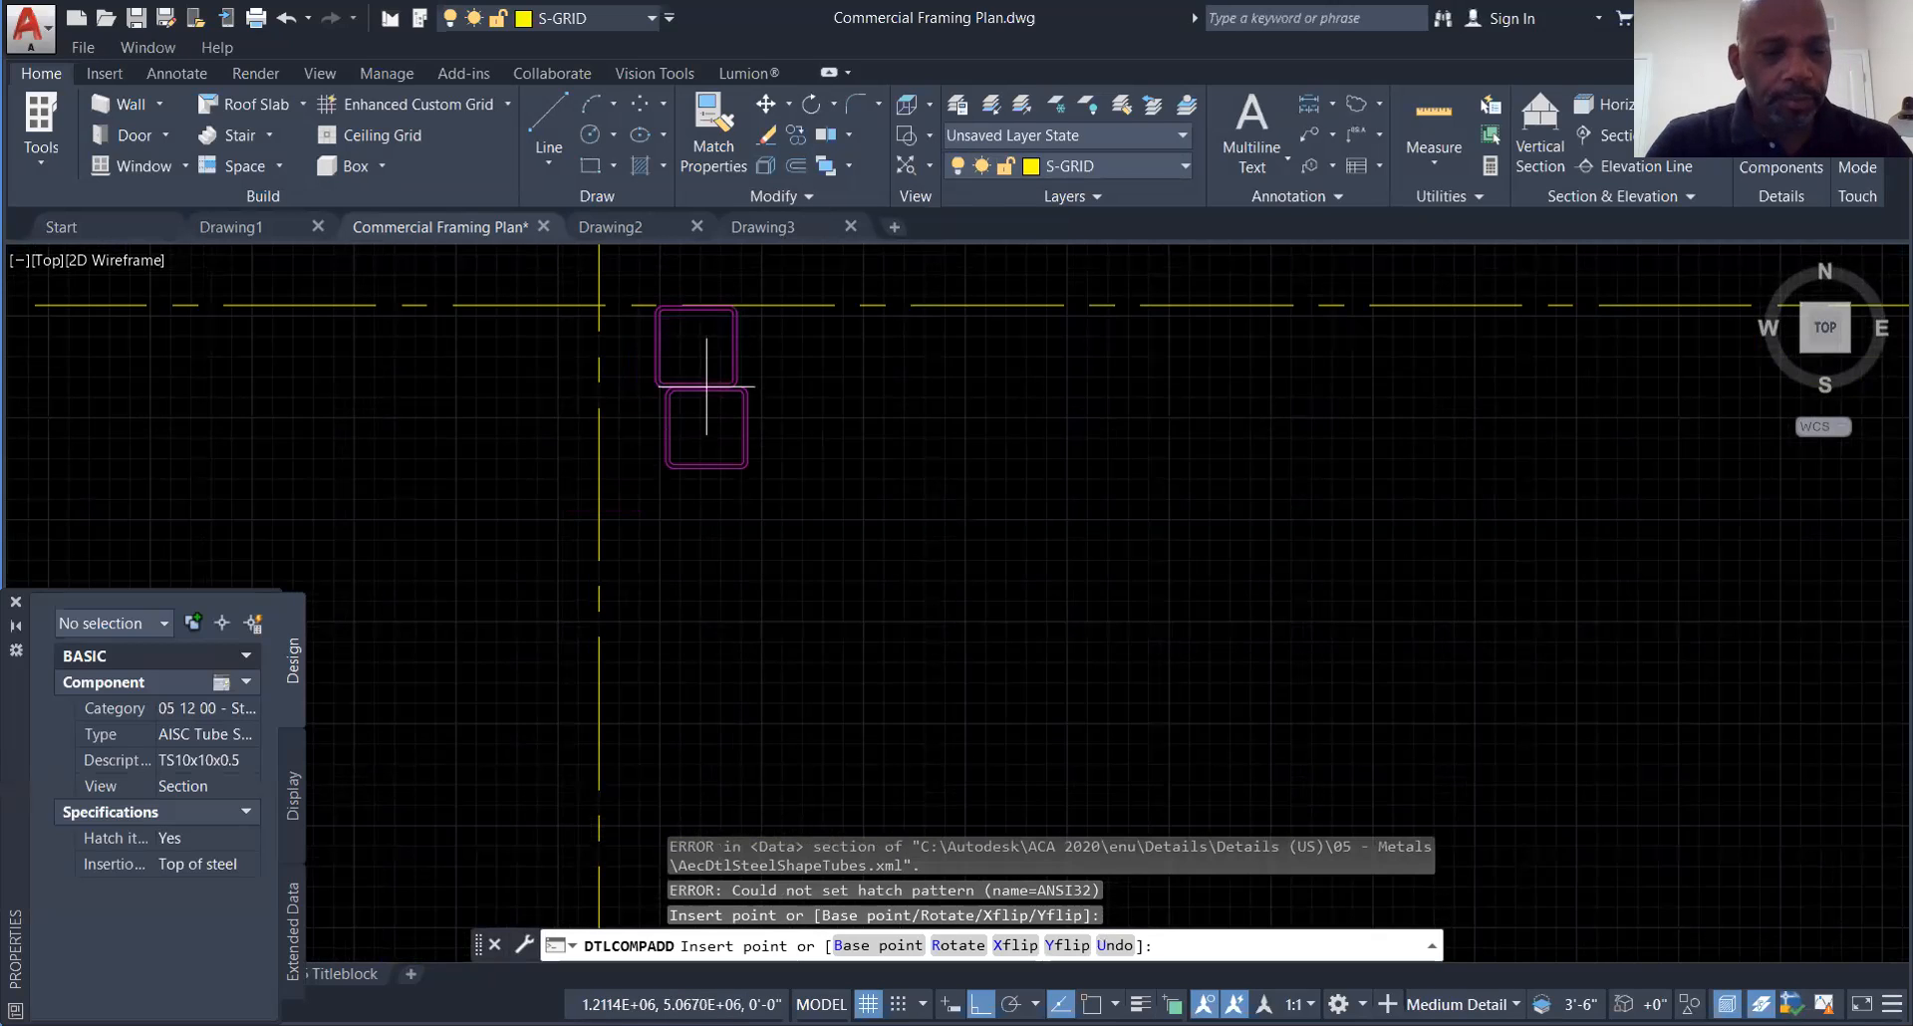
{"action": "key", "text": "Escape"}
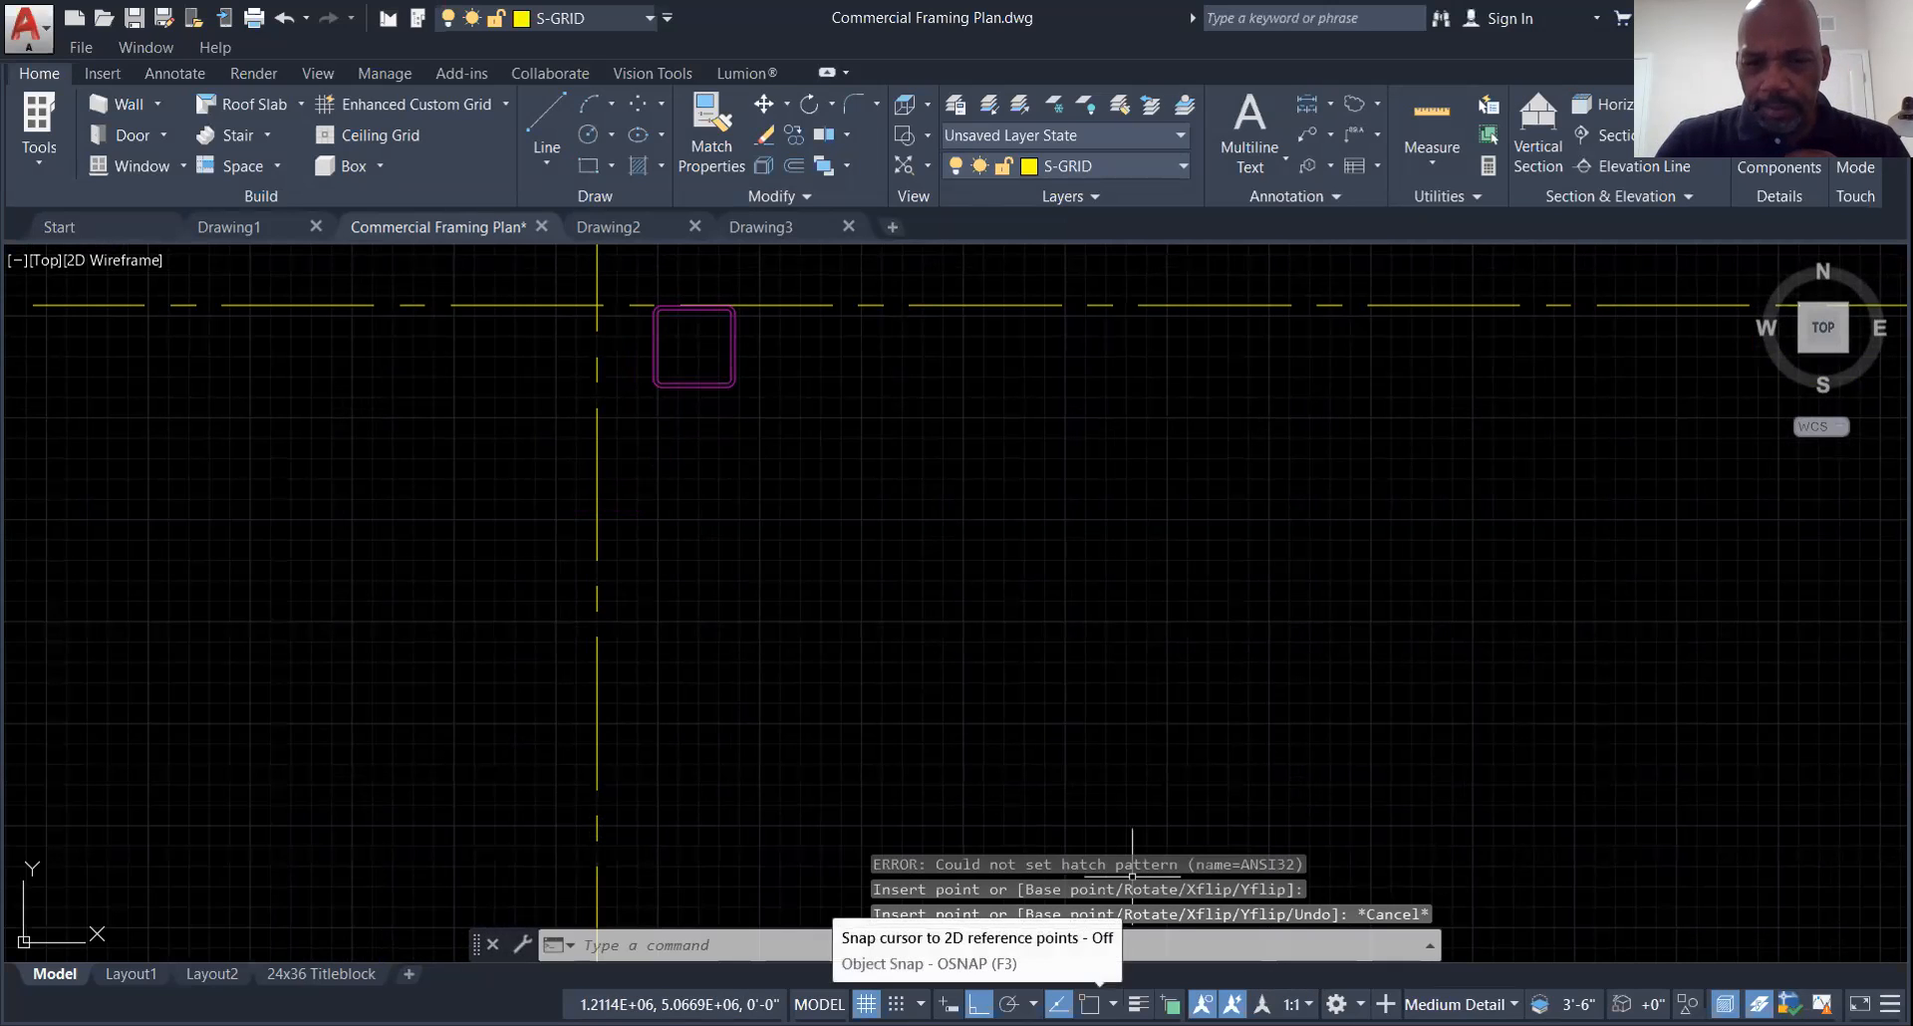
Check which object snap modes are enabled
{"action": "left_click", "coordinate": [1112, 1004]}
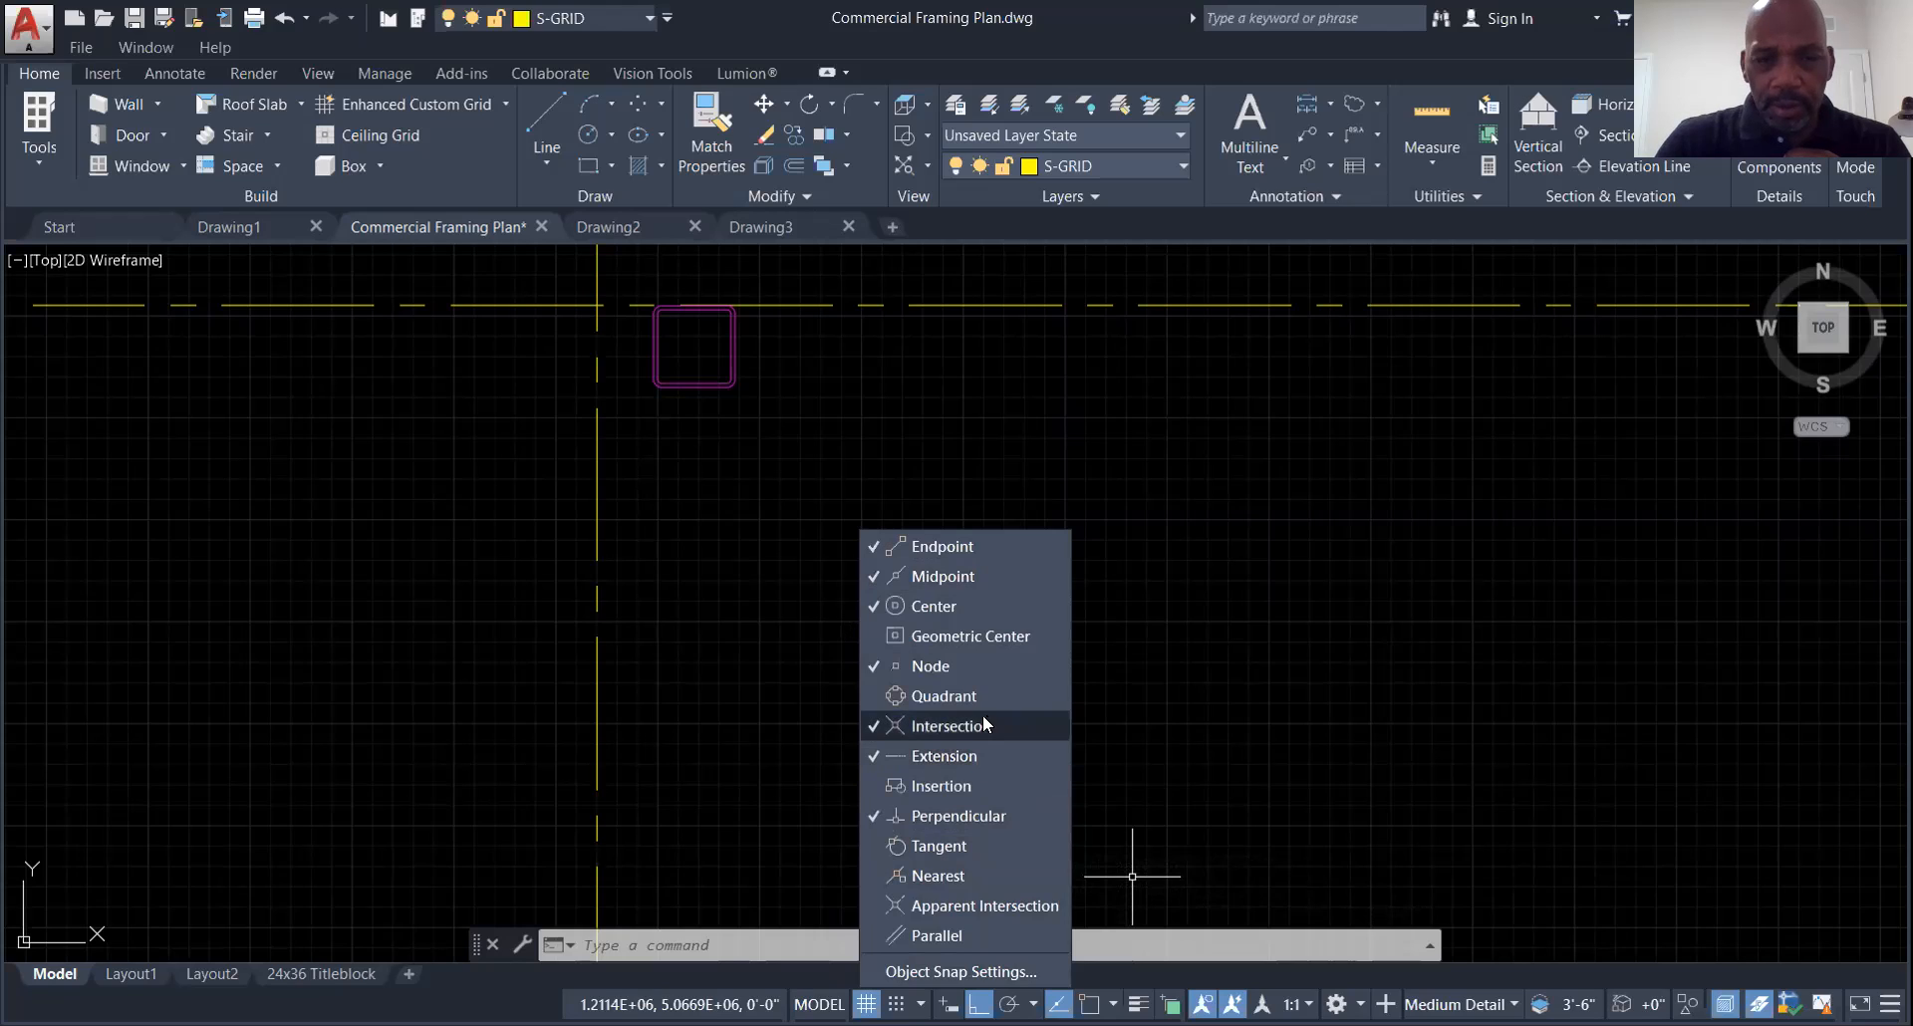
{"action": "key", "text": "Escape"}
{"action": "key", "text": "Escape"}
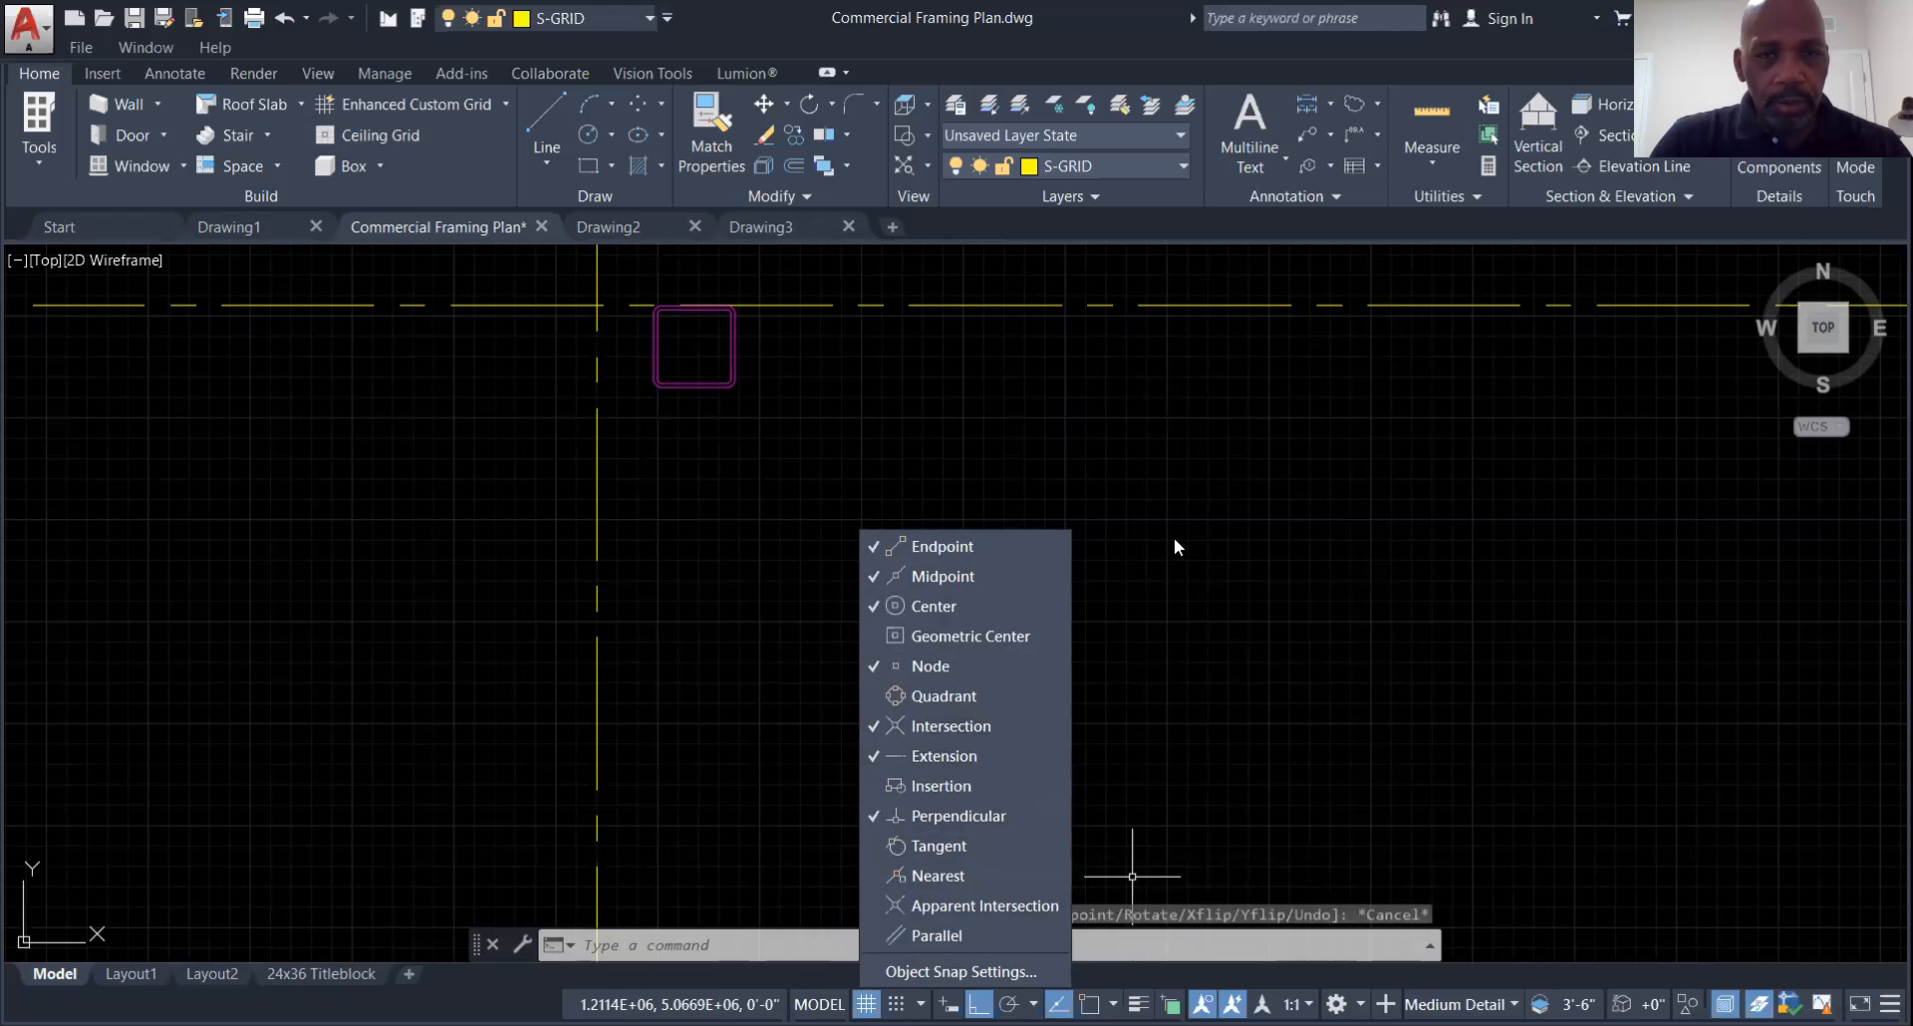
{"action": "scroll", "coordinate": [660, 372], "scroll_direction": "up", "scroll_amount": 4}
{"action": "middle_click_drag", "start_coordinate": [685, 438], "coordinate": [743, 665]}
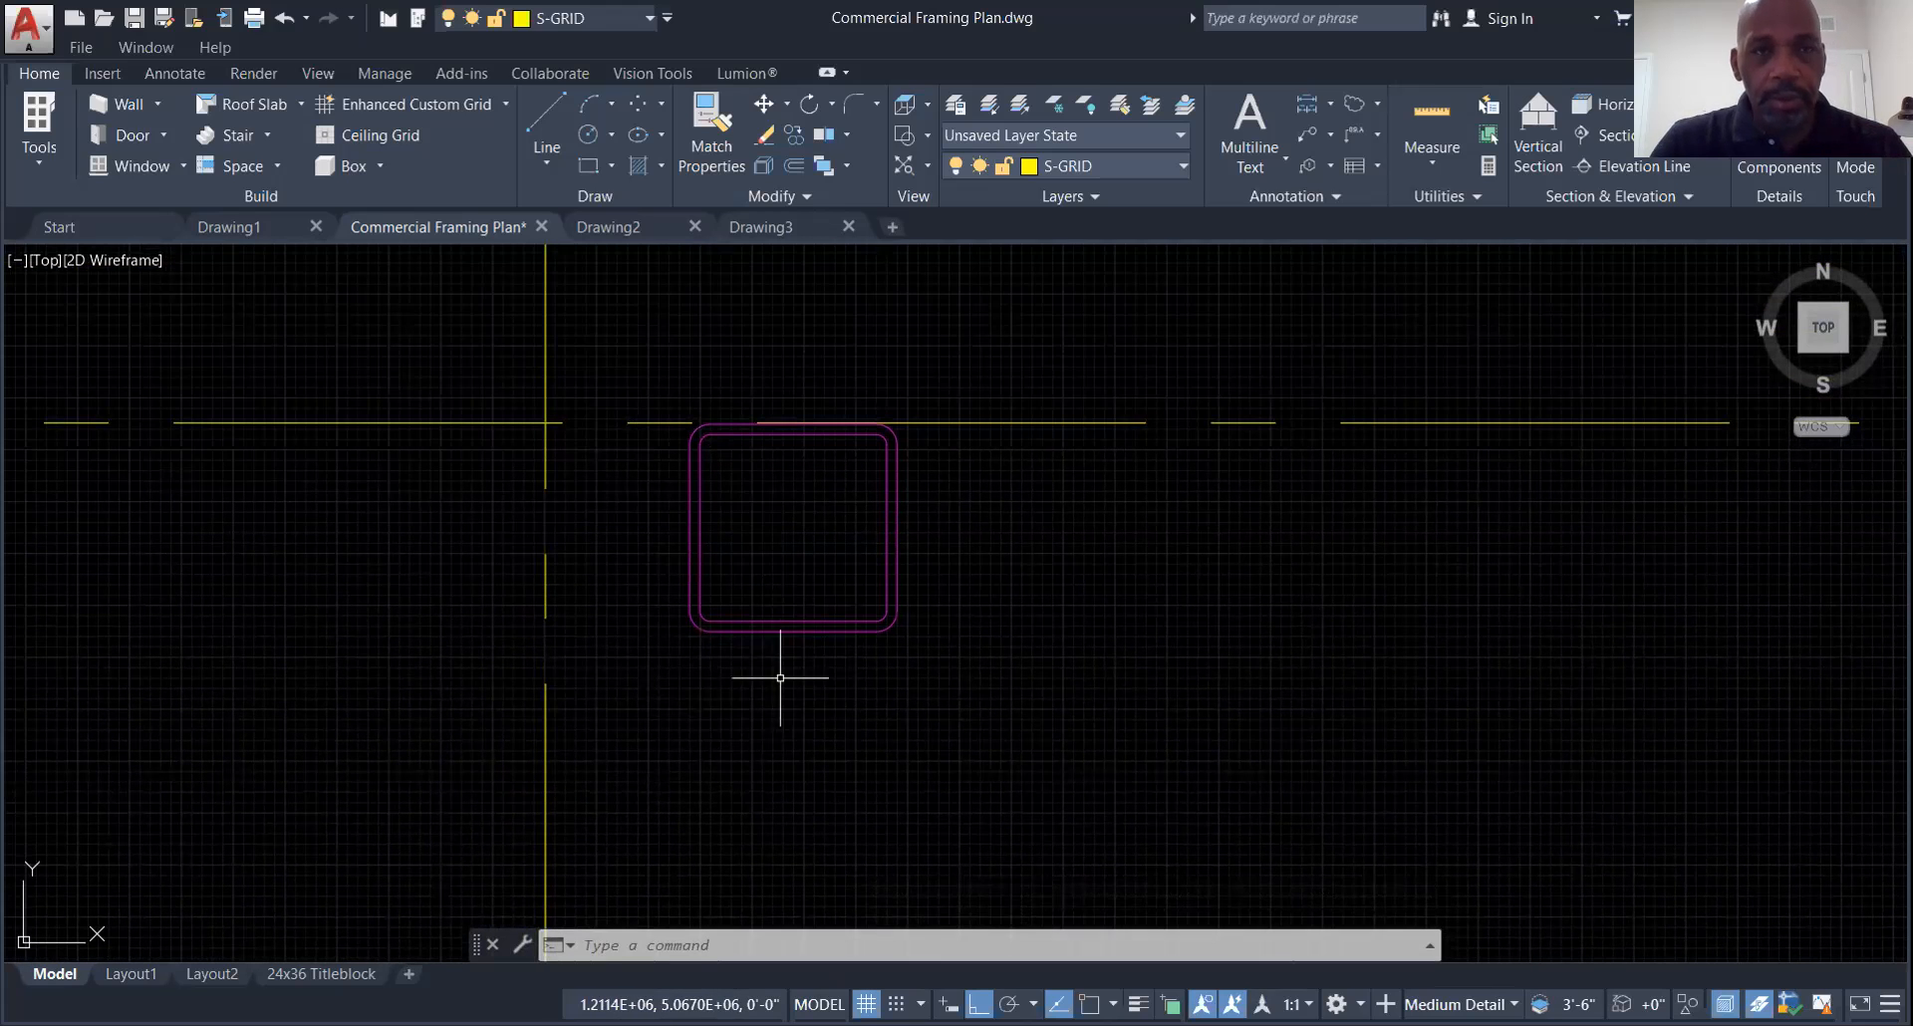
{"action": "left_click", "coordinate": [765, 105]}
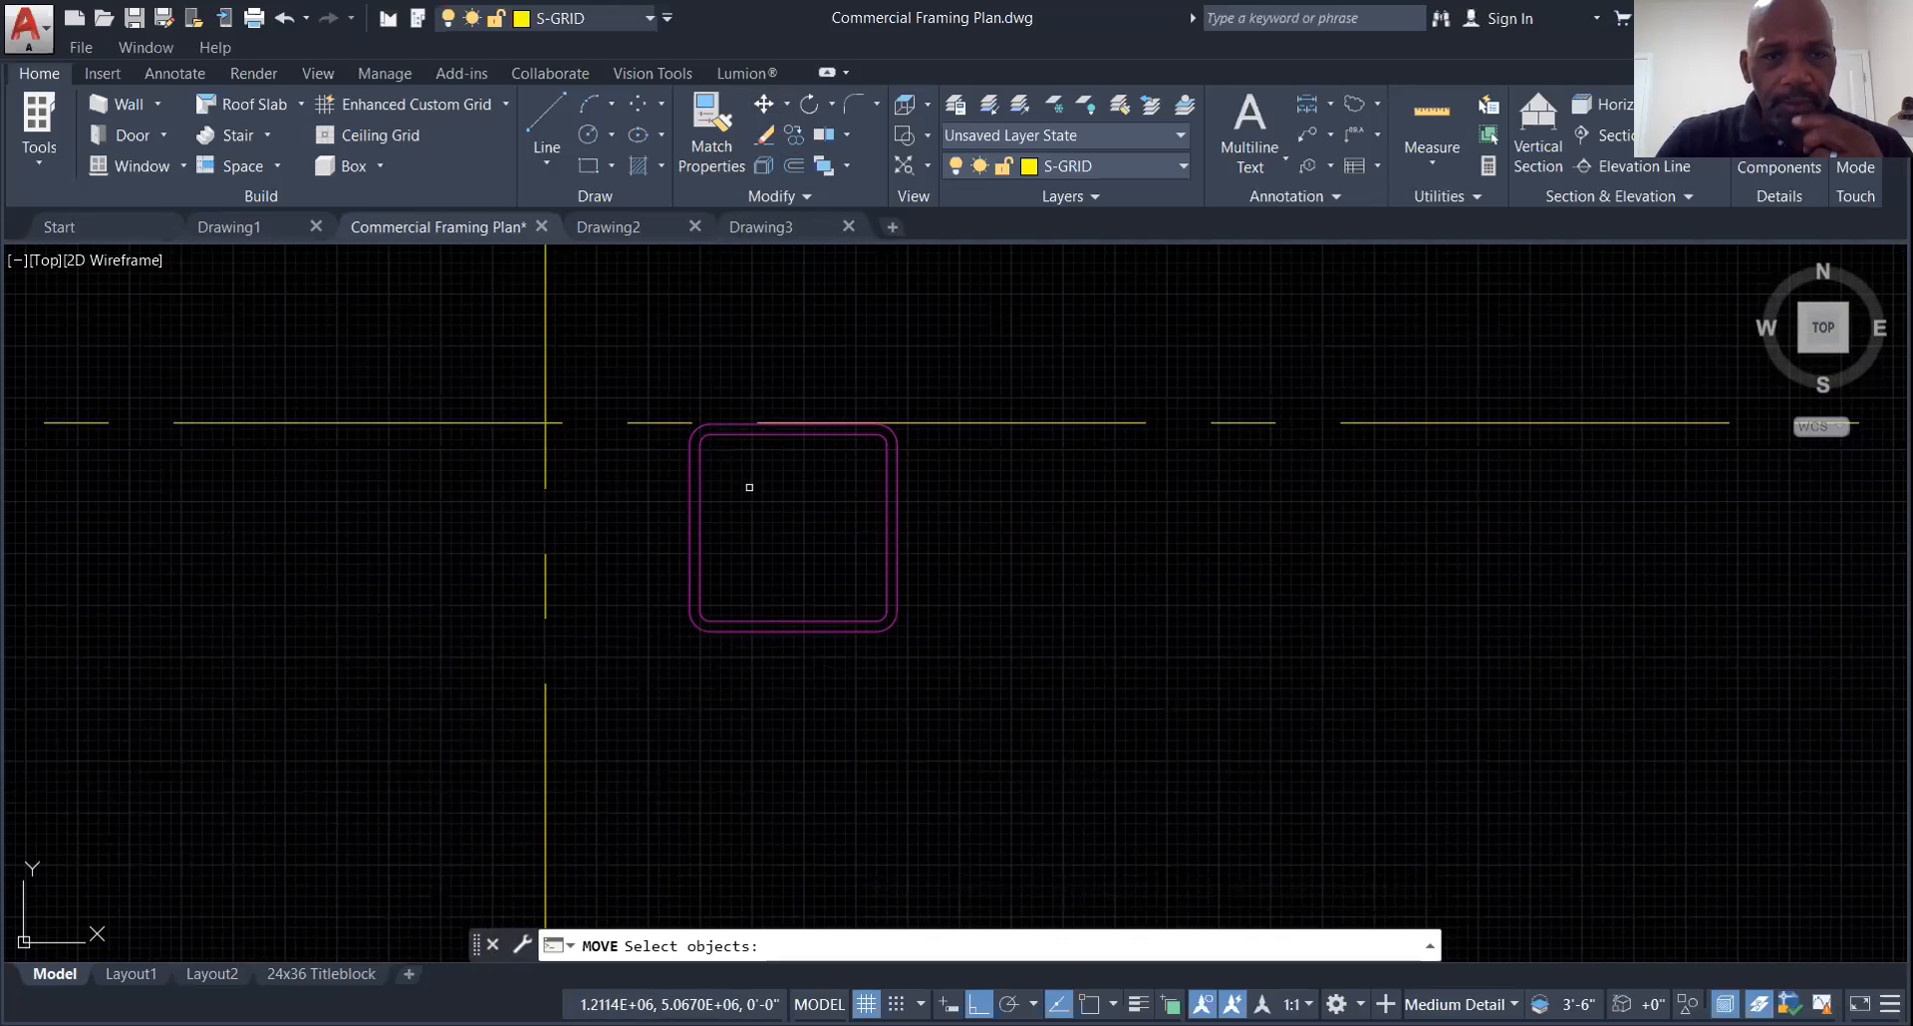
{"action": "left_click", "coordinate": [691, 530]}
{"action": "key", "text": "Return"}
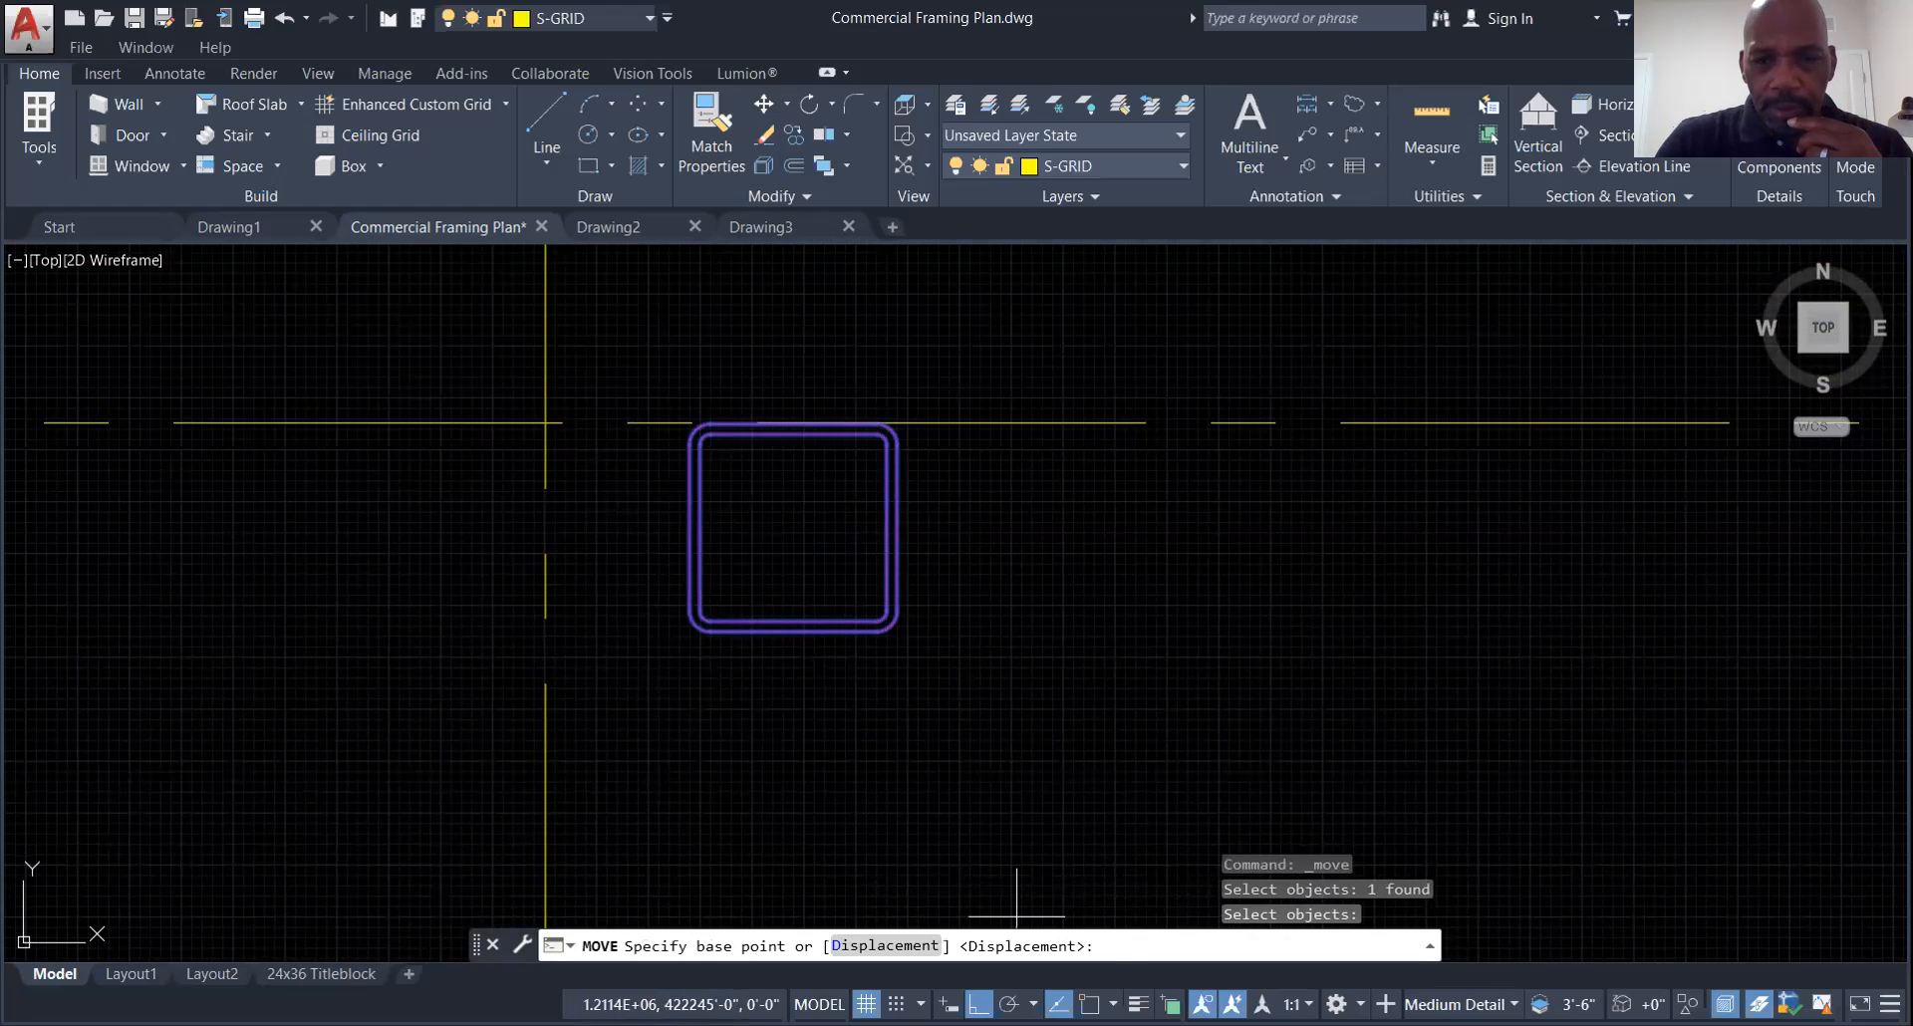
{"action": "left_click", "coordinate": [1113, 1004]}
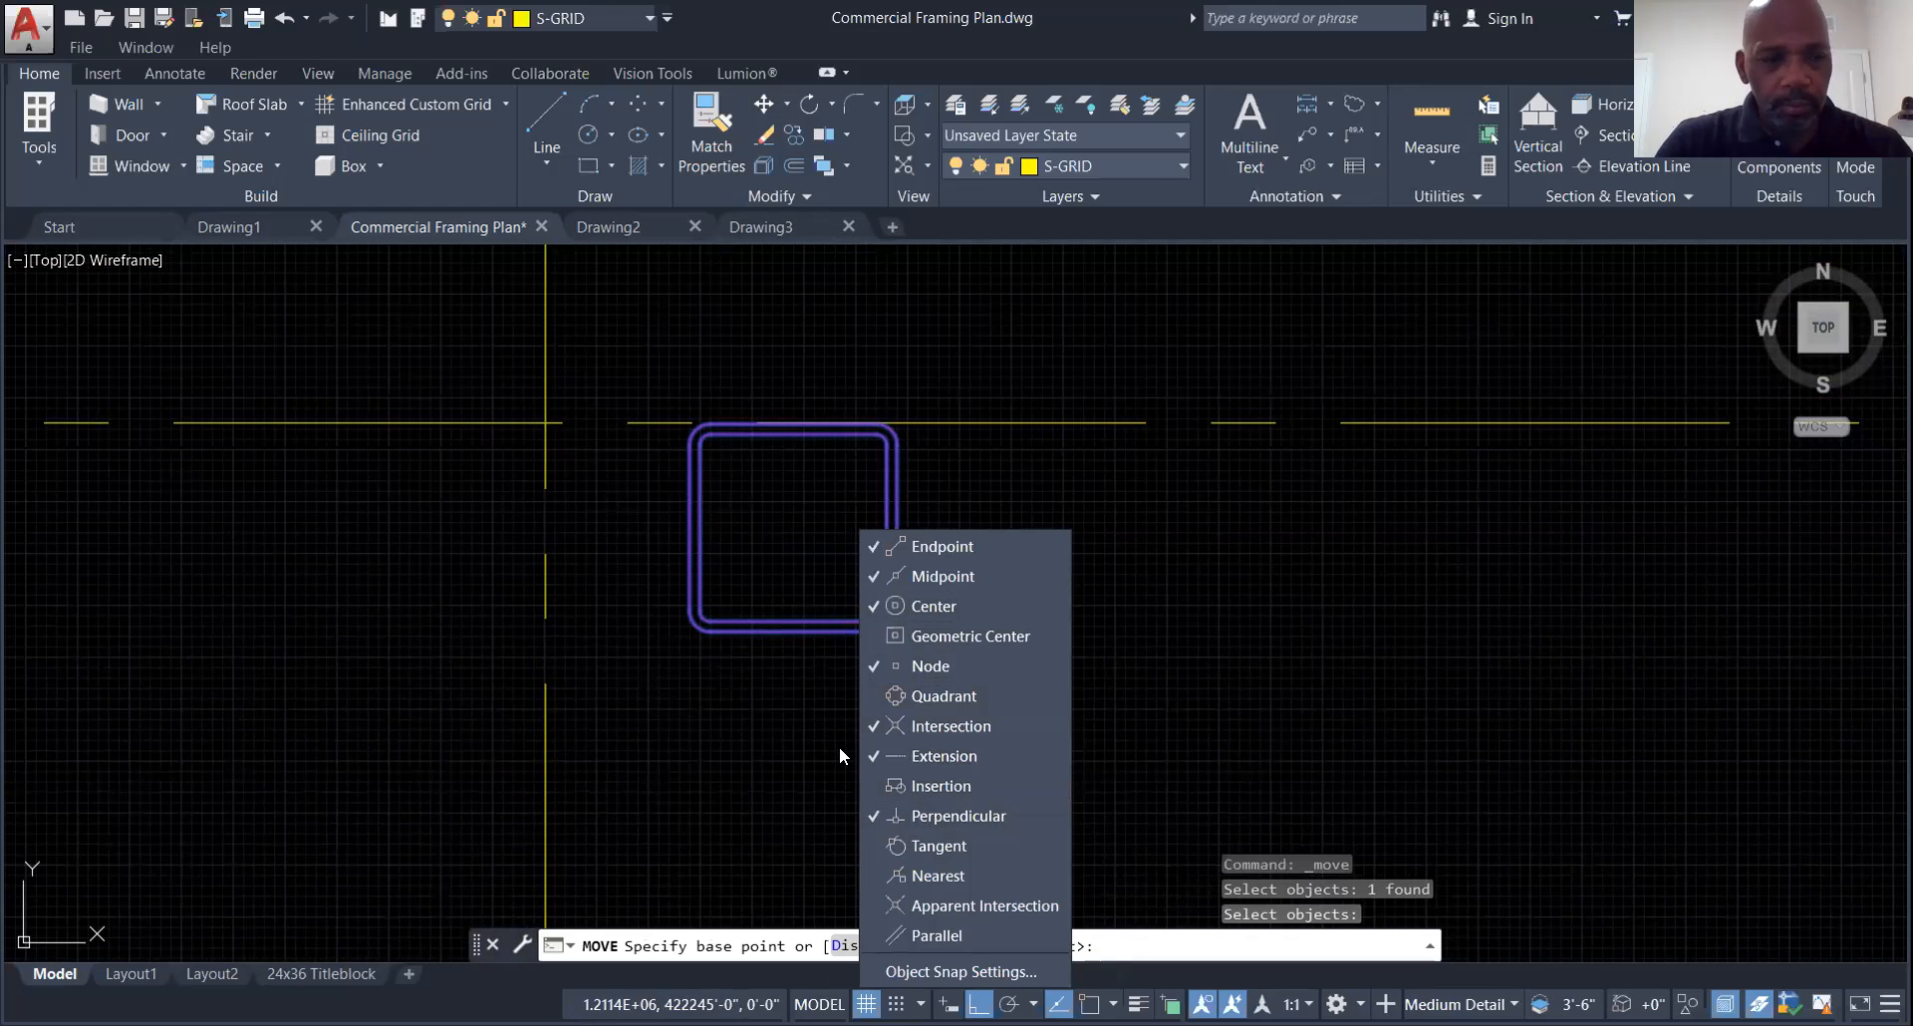
{"action": "key", "text": "Escape"}
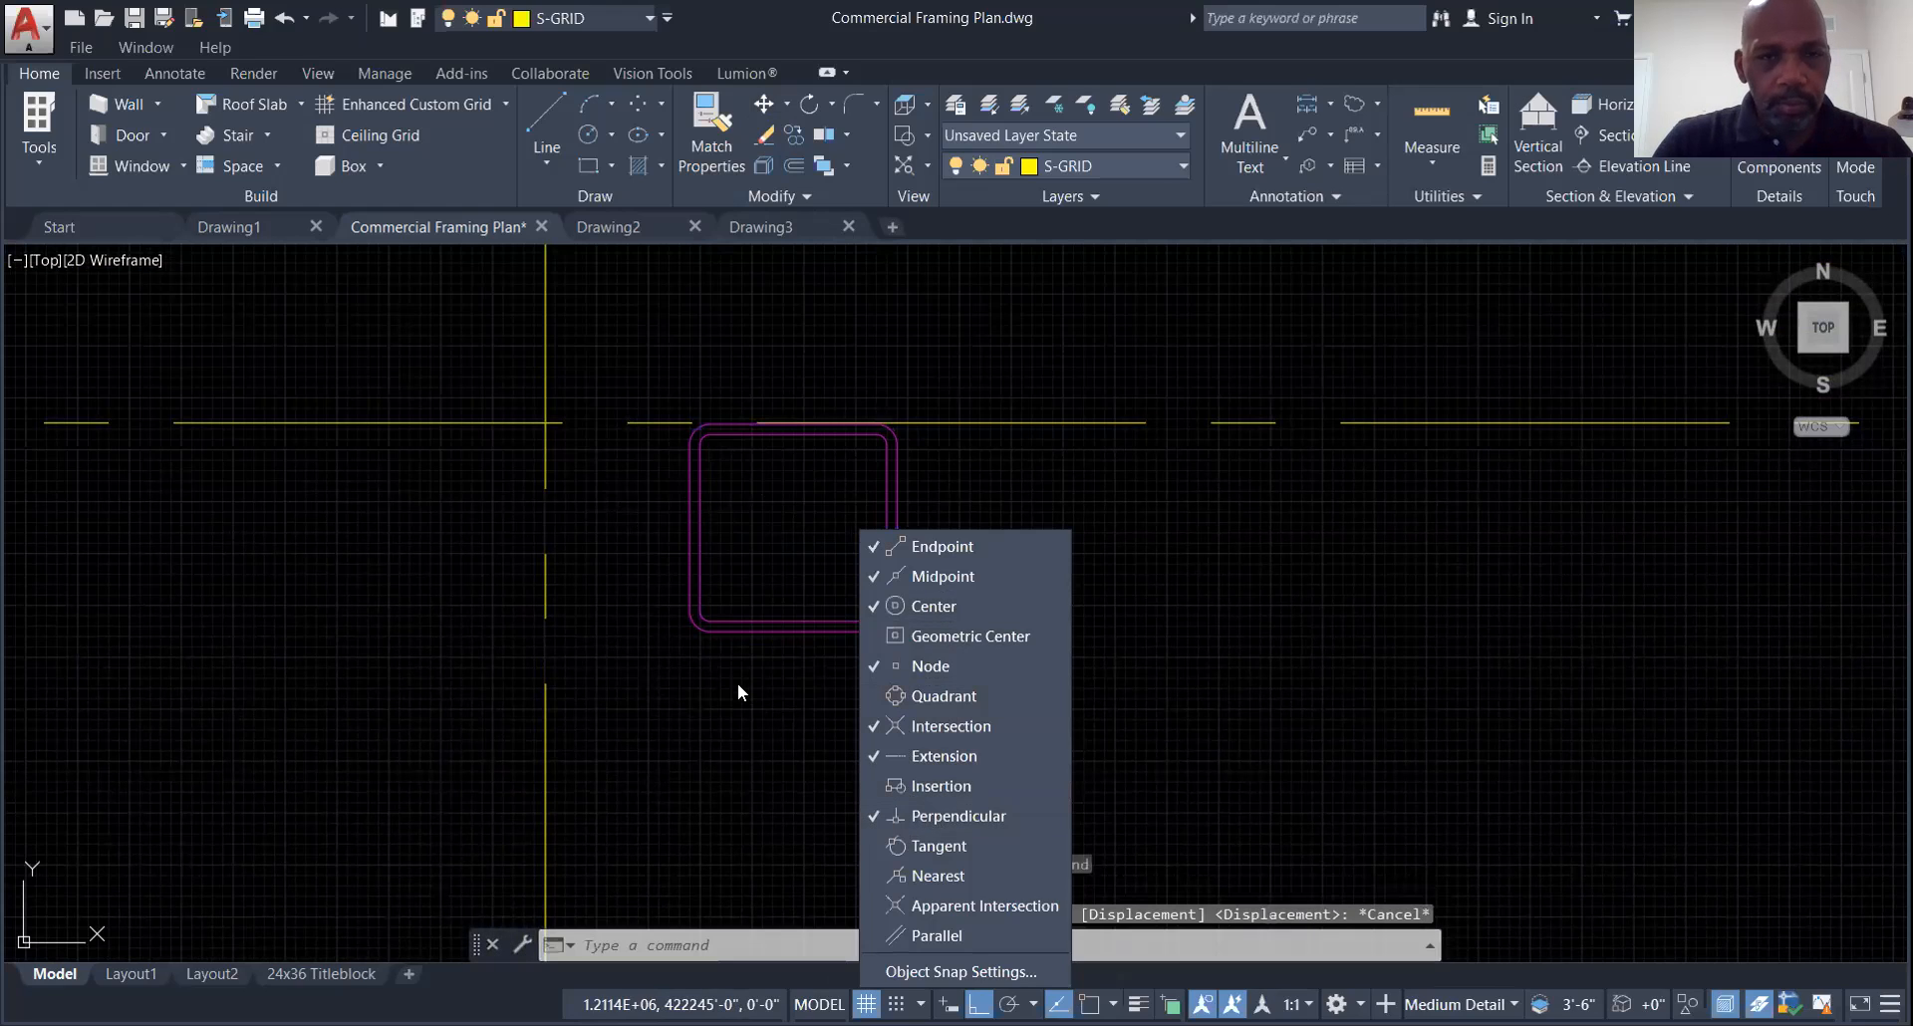
{"action": "left_click", "coordinate": [1103, 540]}
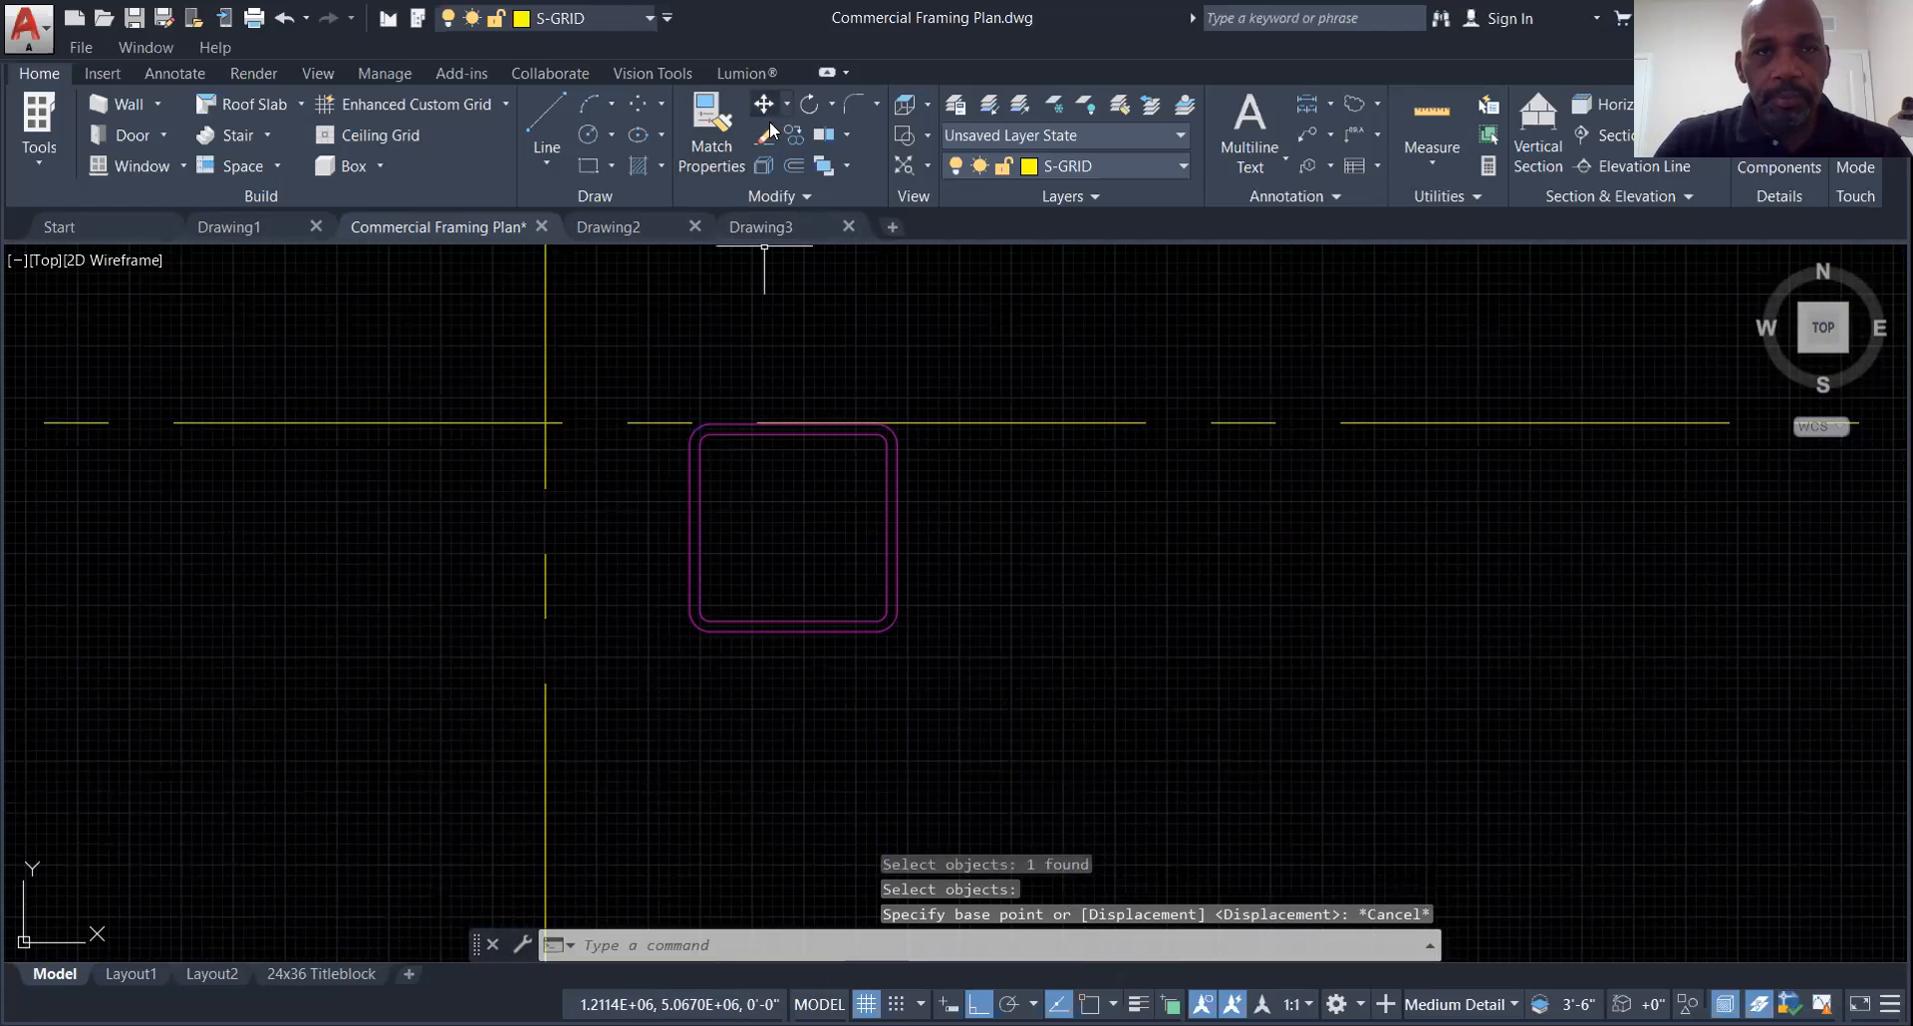
{"action": "right_click", "coordinate": [974, 348]}
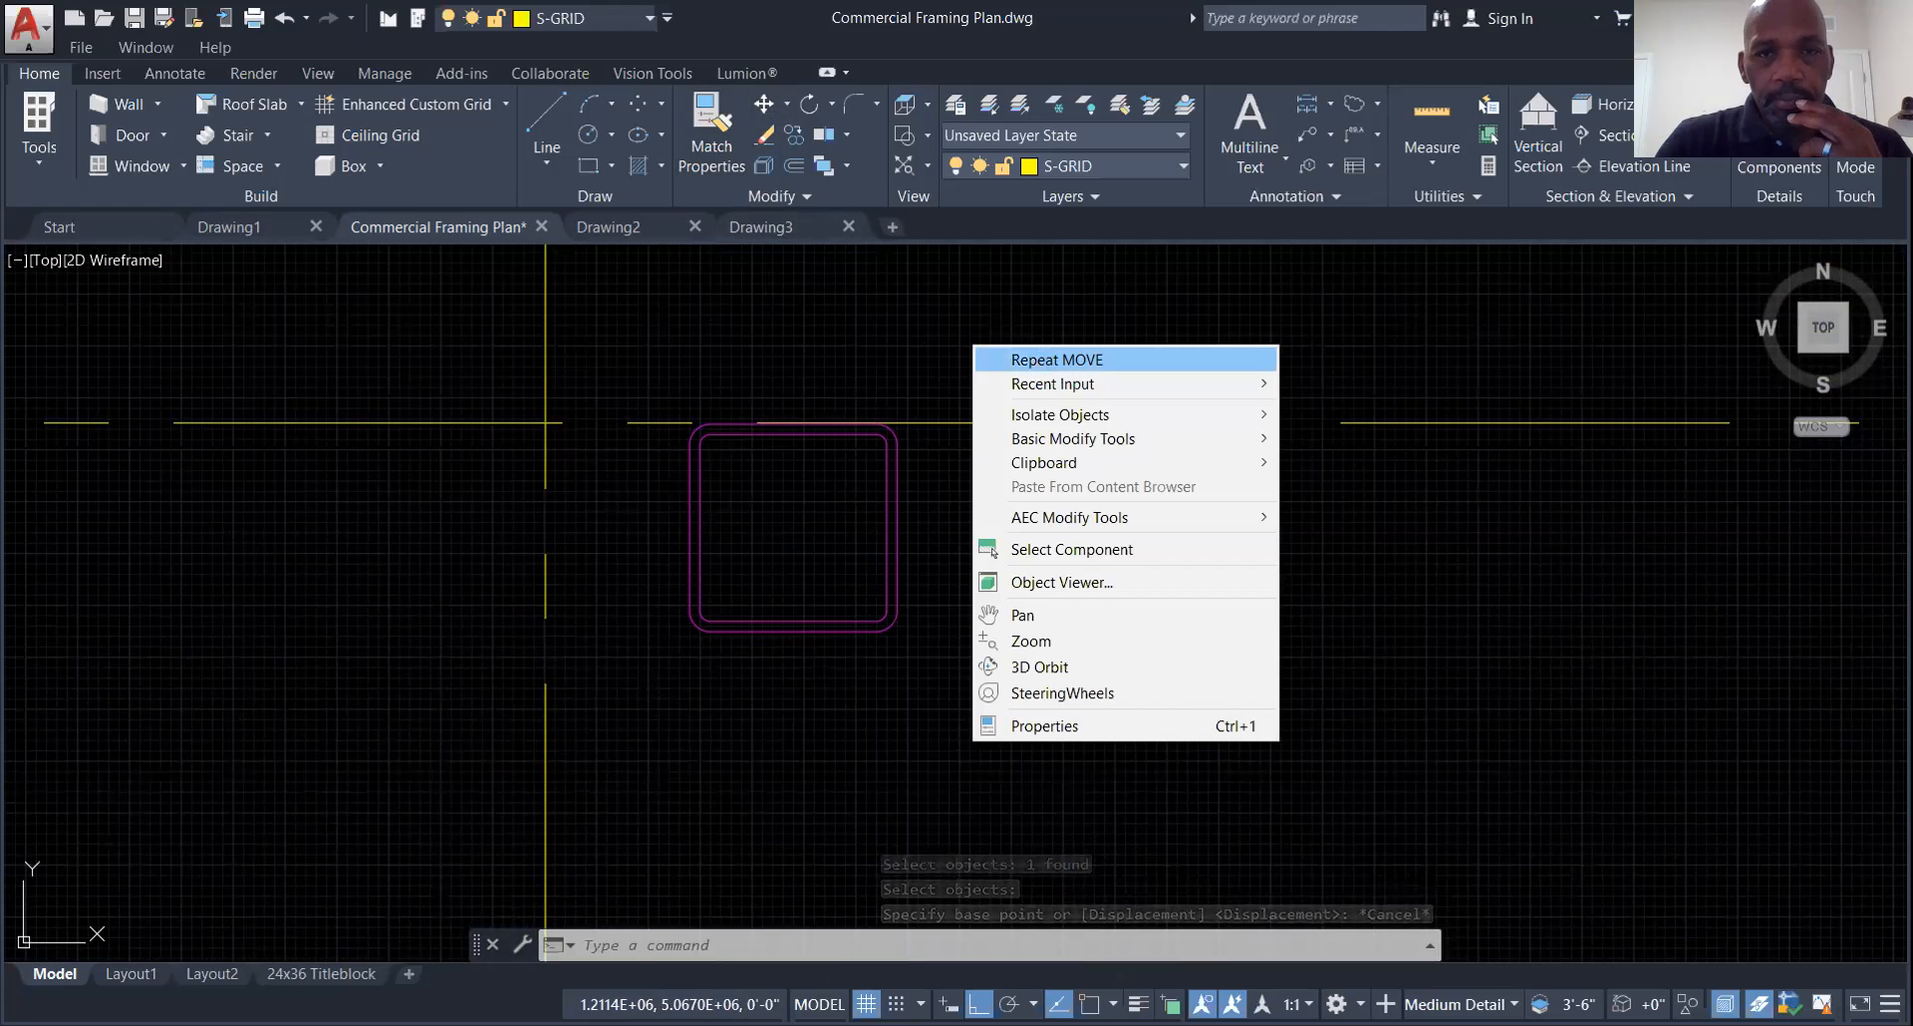
{"action": "left_click", "coordinate": [1036, 360]}
{"action": "left_click", "coordinate": [823, 751]}
{"action": "left_click", "coordinate": [657, 574]}
{"action": "key", "text": "Return"}
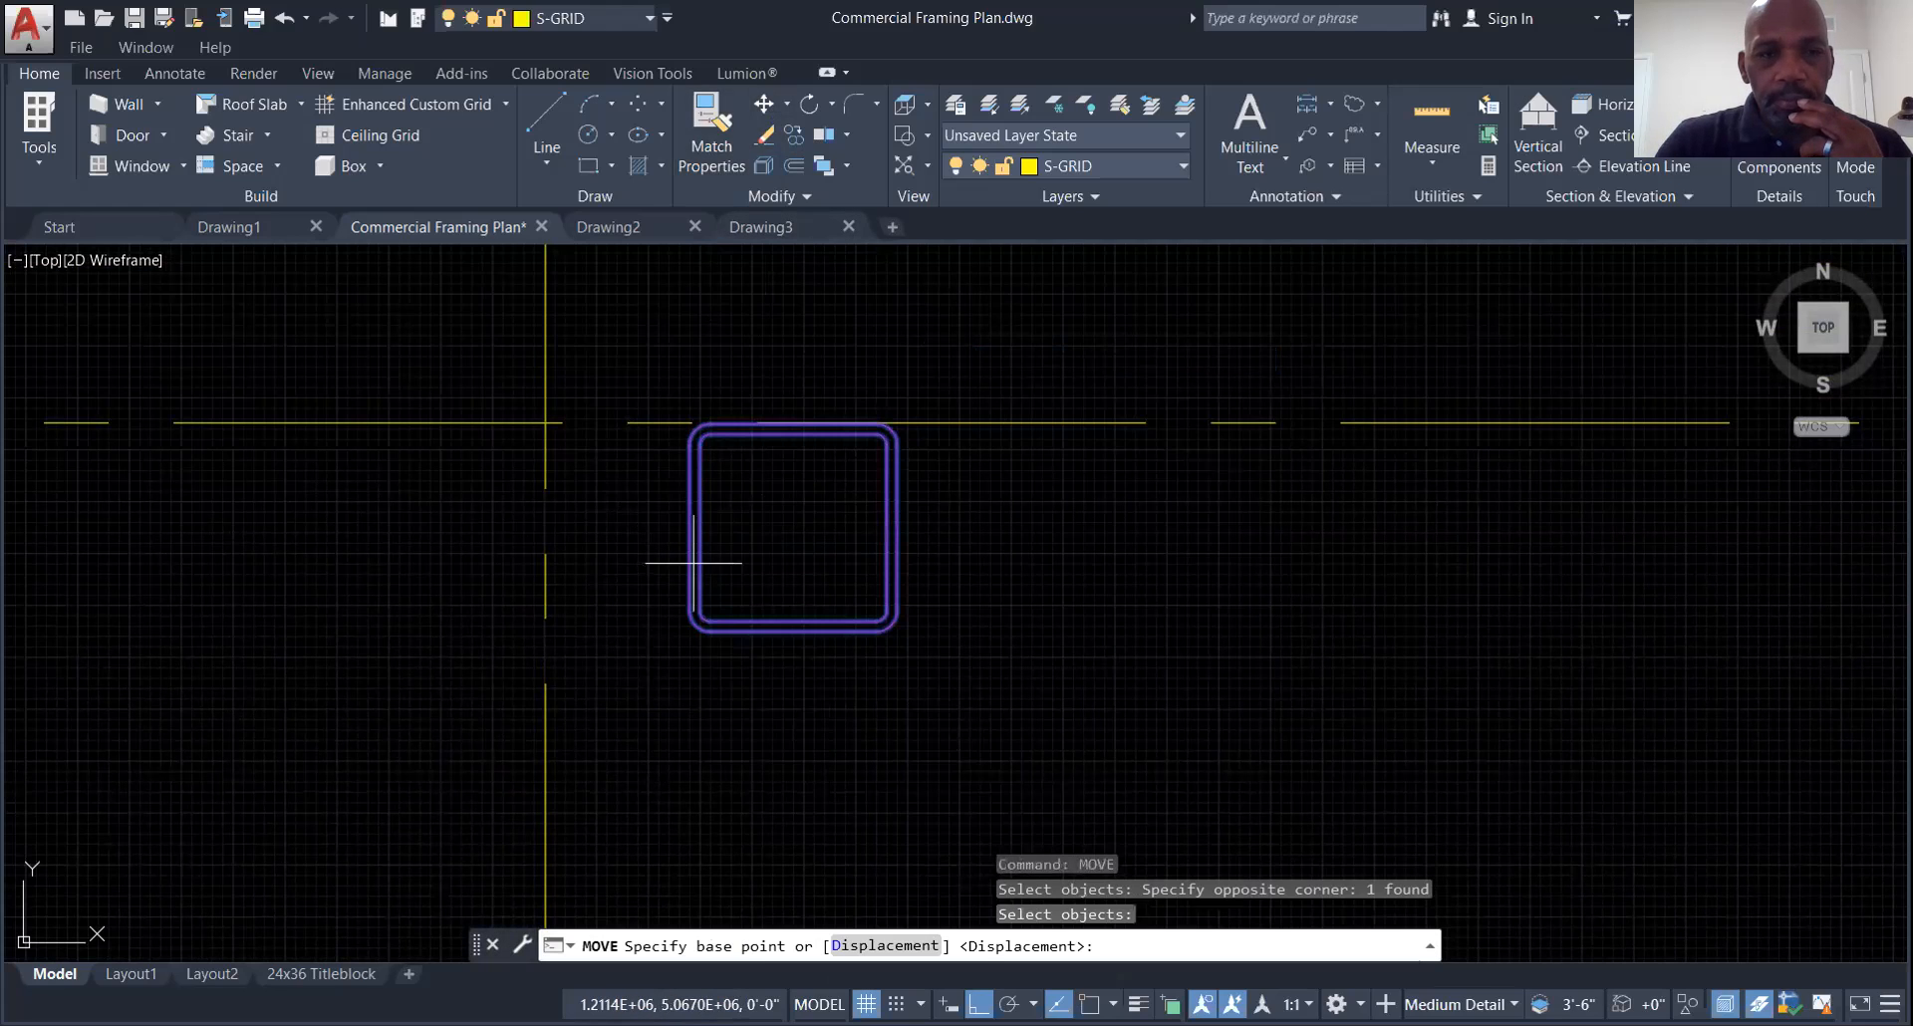
{"action": "left_click", "coordinate": [689, 530]}
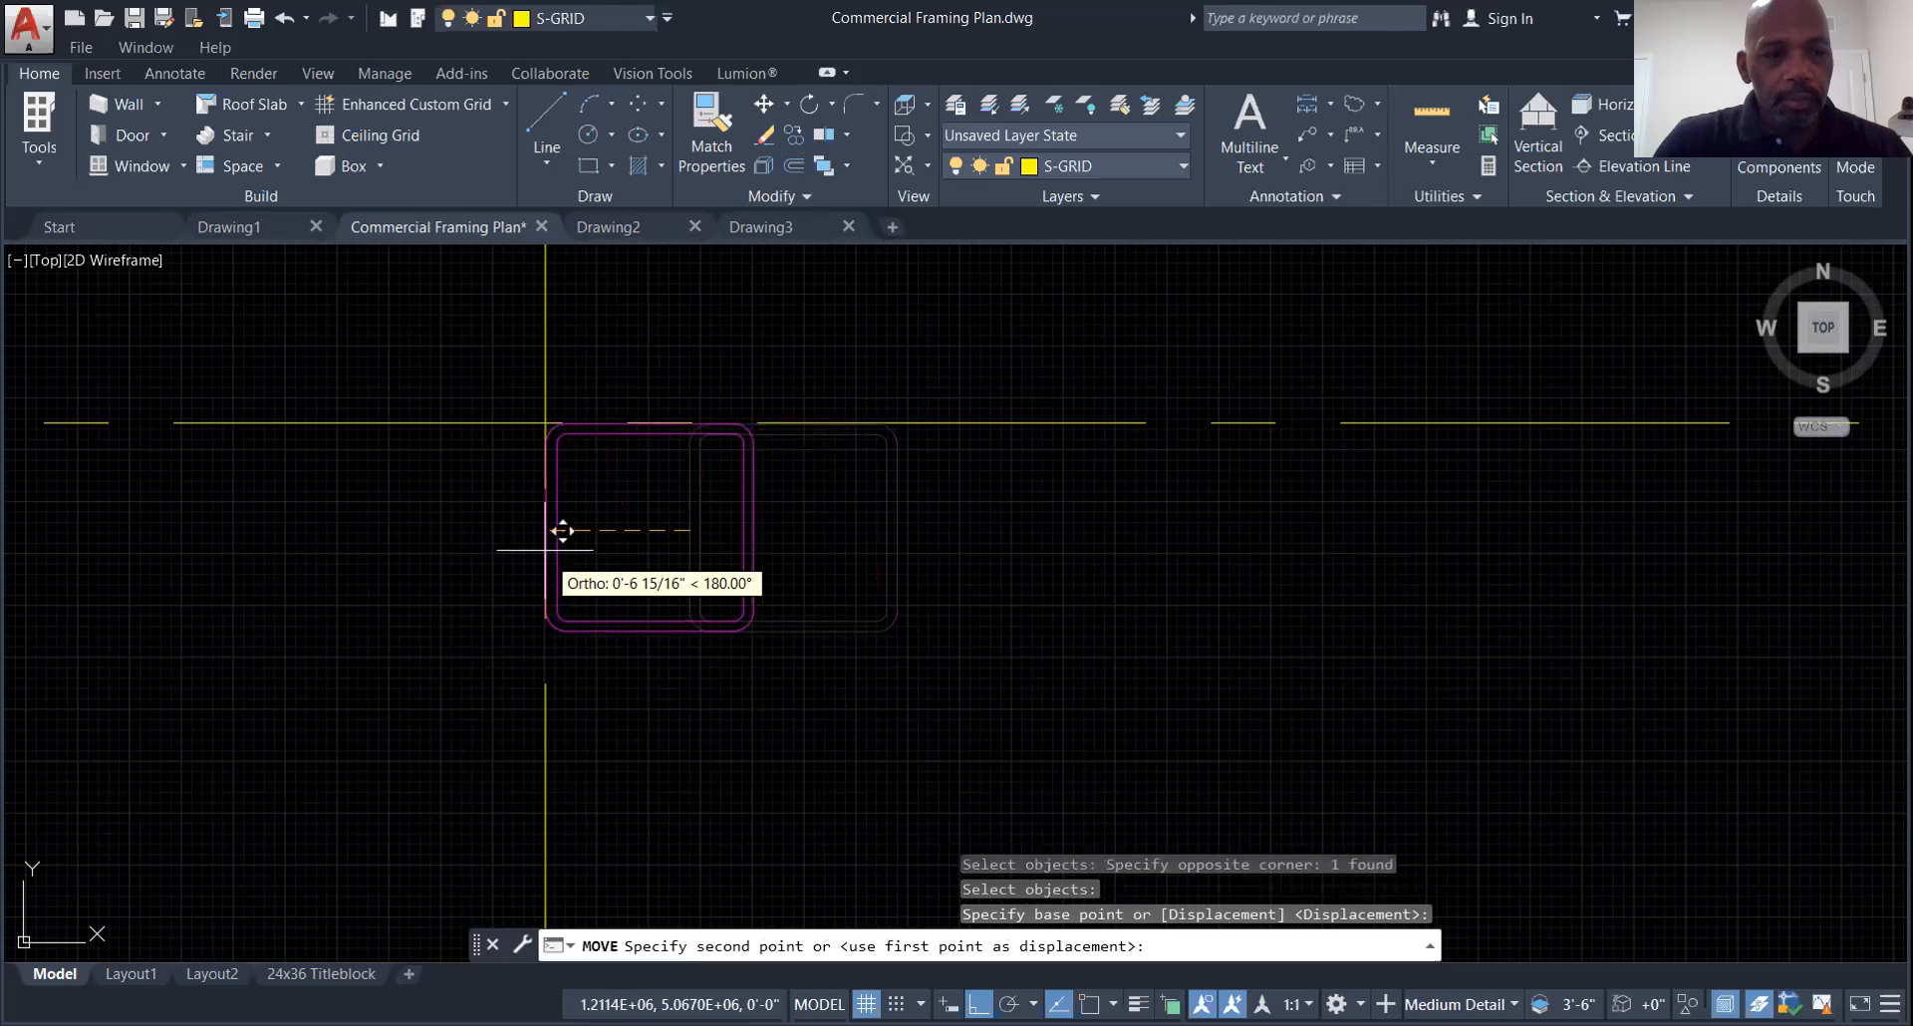
Turn on object snap and move the tube section horizontally so its left edge lies on the vertical grid line
{"action": "key", "text": "F3"}
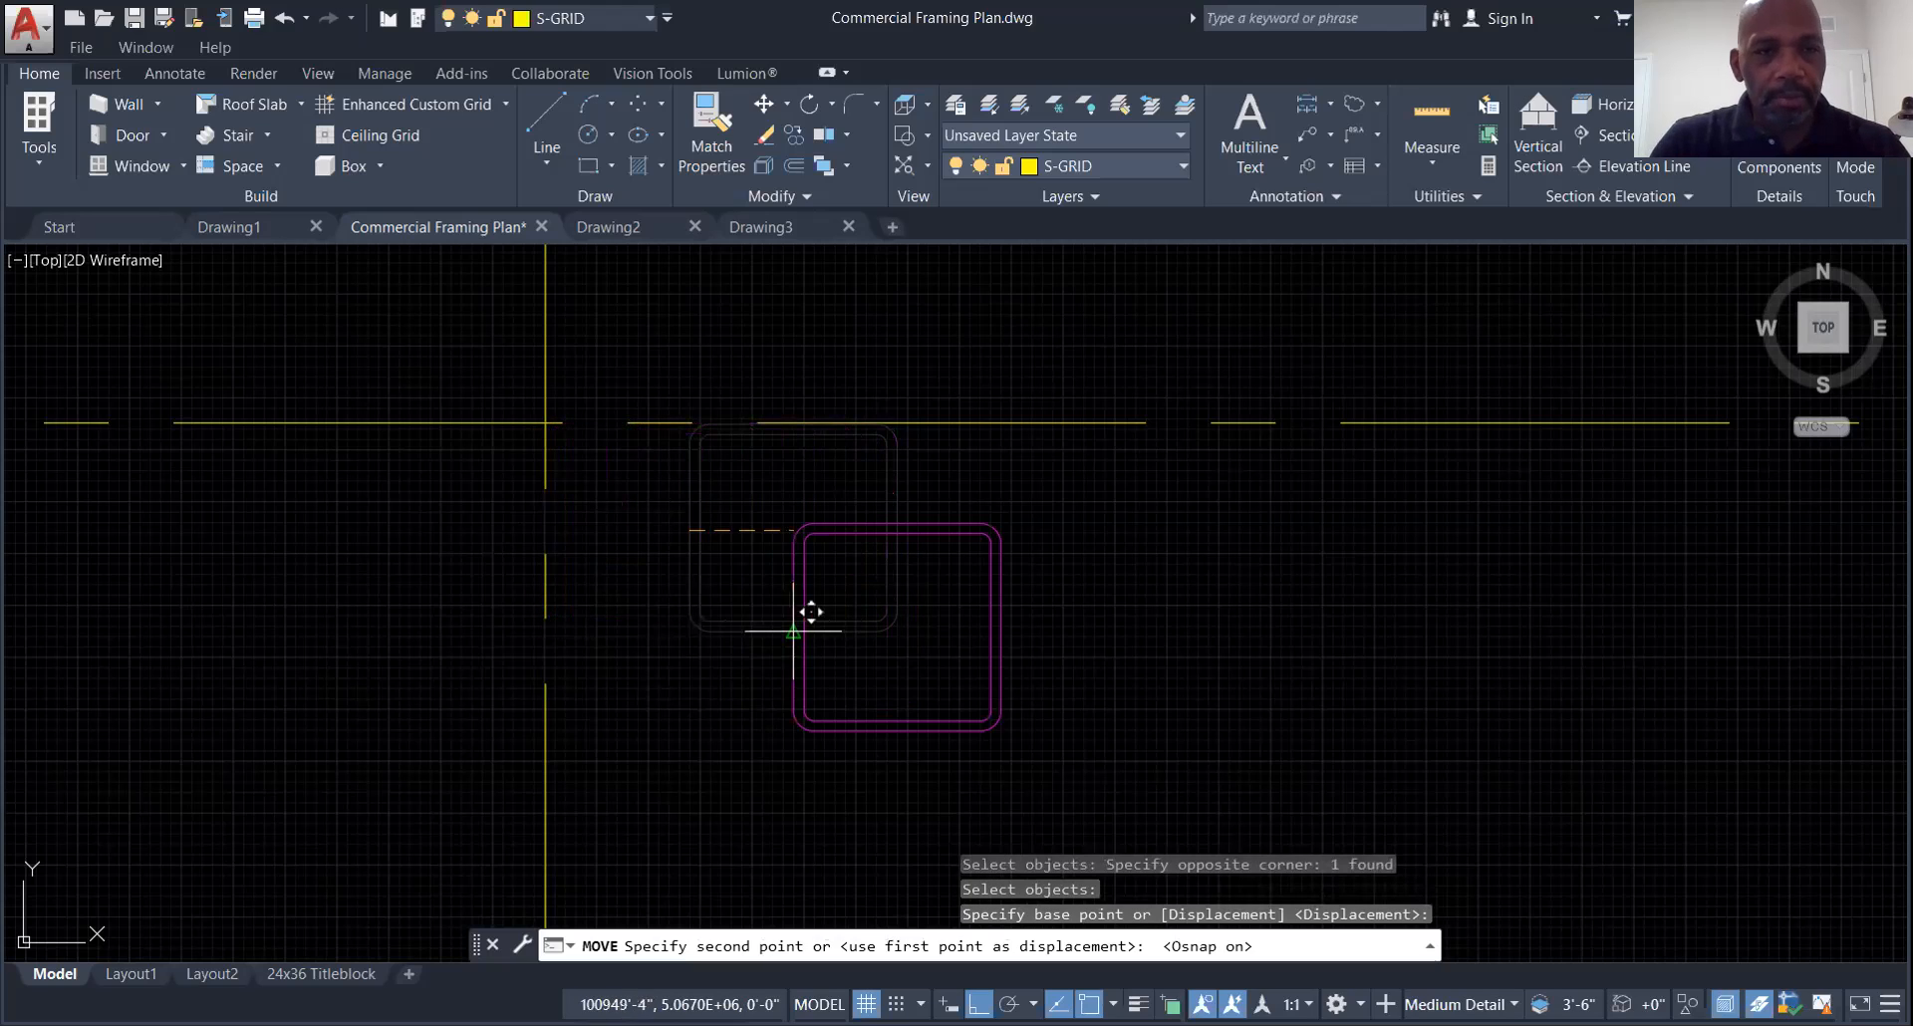
{"action": "key", "text": "Escape"}
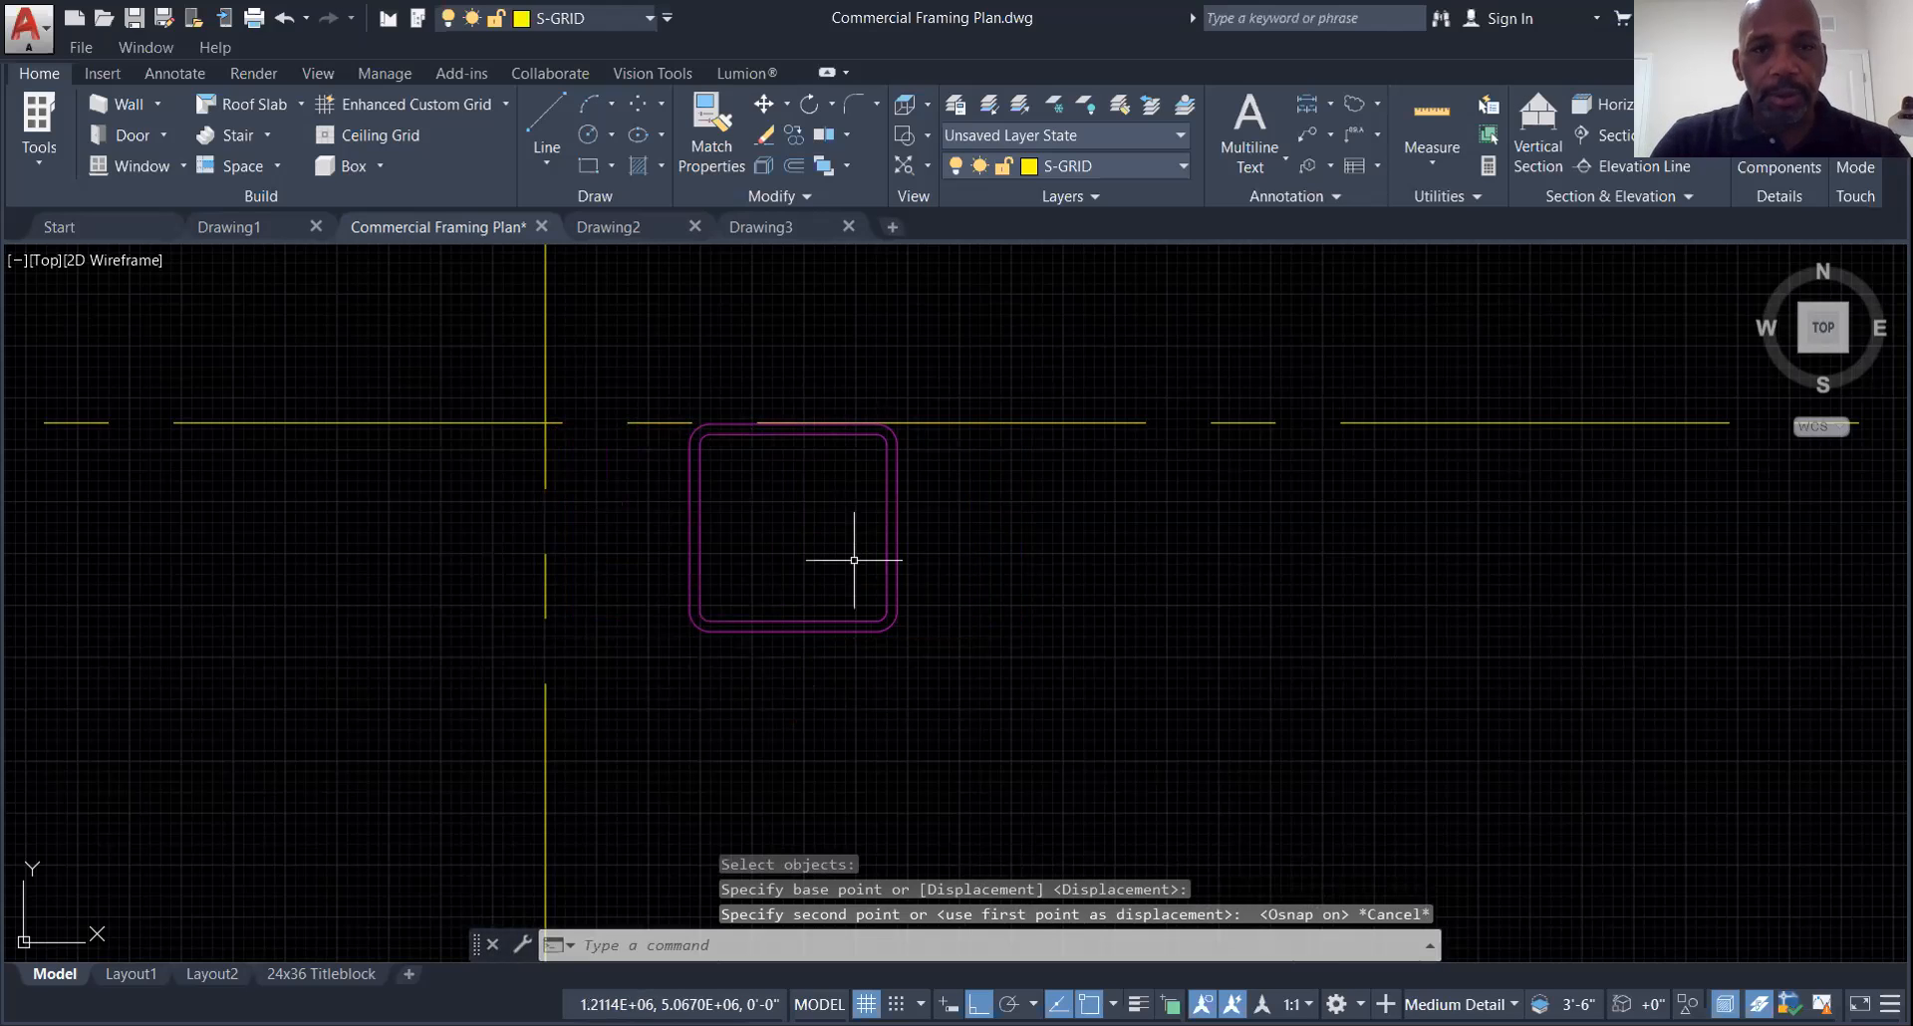
{"action": "right_click", "coordinate": [984, 561]}
{"action": "left_click", "coordinate": [986, 576]}
{"action": "left_click", "coordinate": [902, 697]}
{"action": "left_click", "coordinate": [639, 538]}
{"action": "key", "text": "Return"}
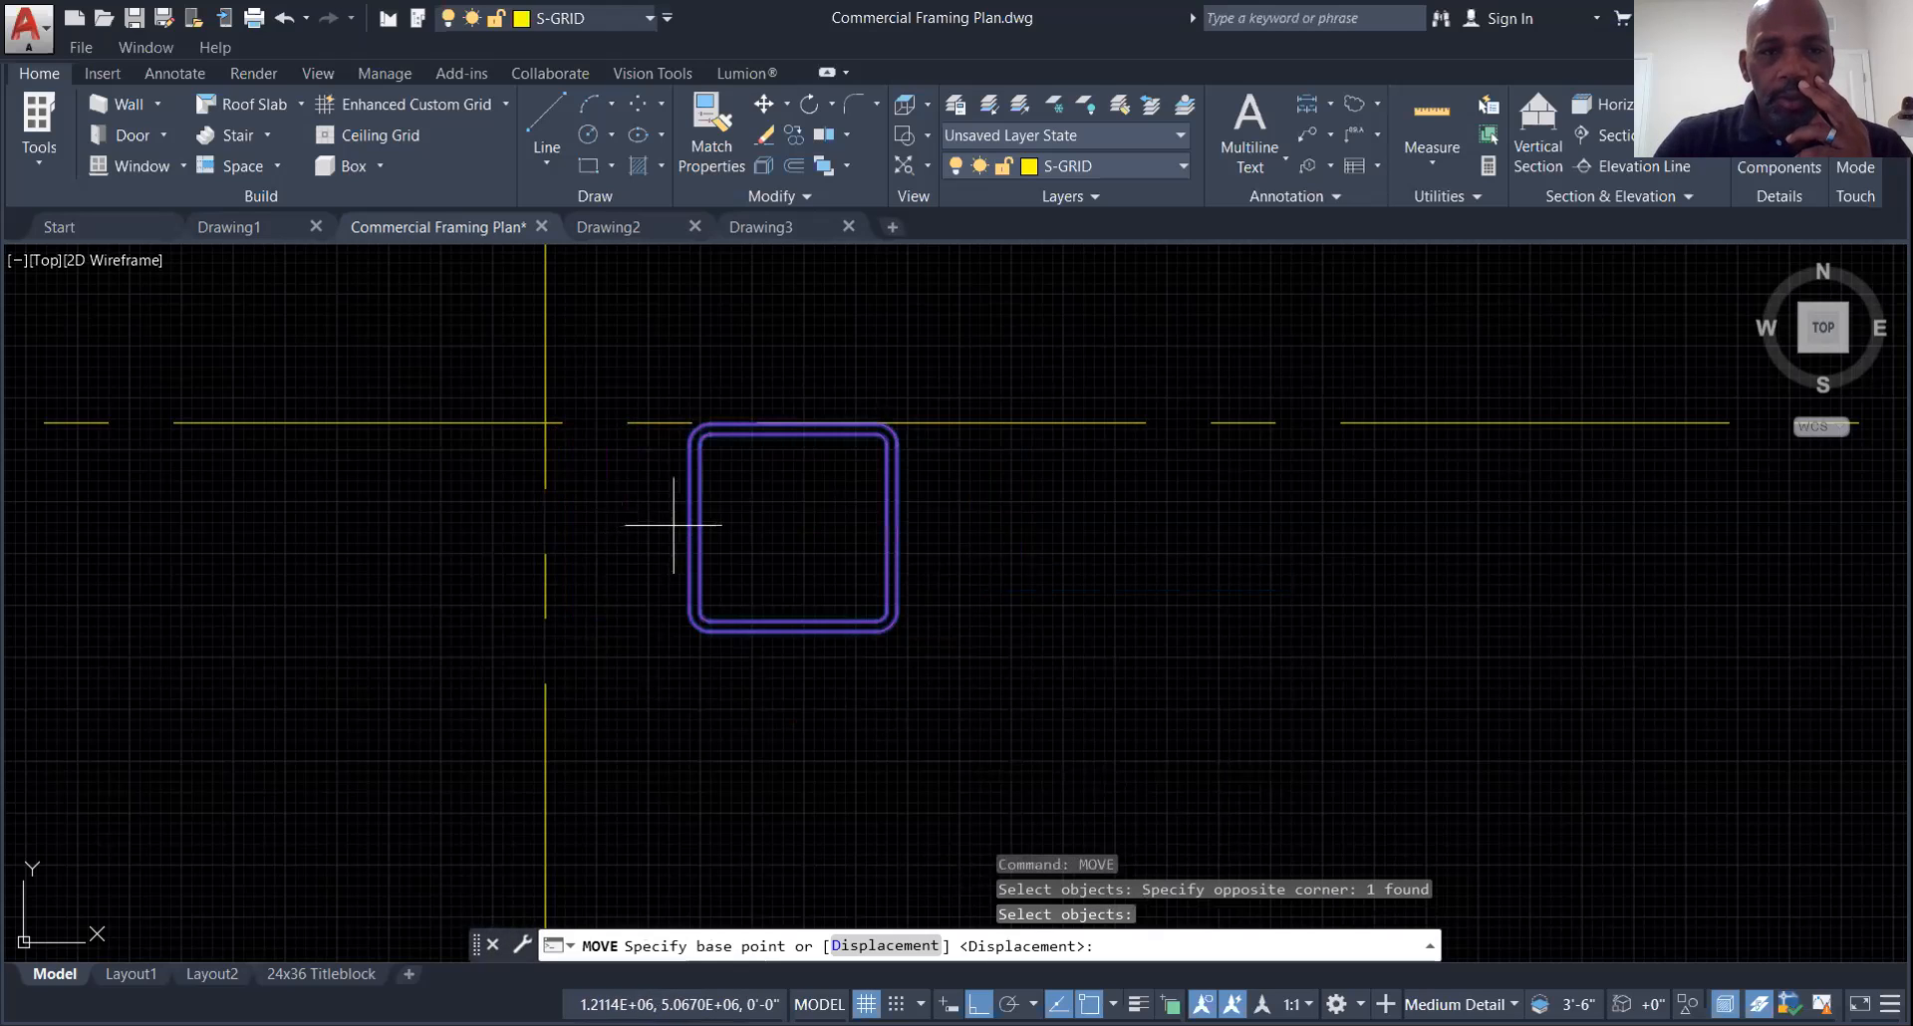
{"action": "left_click", "coordinate": [690, 527]}
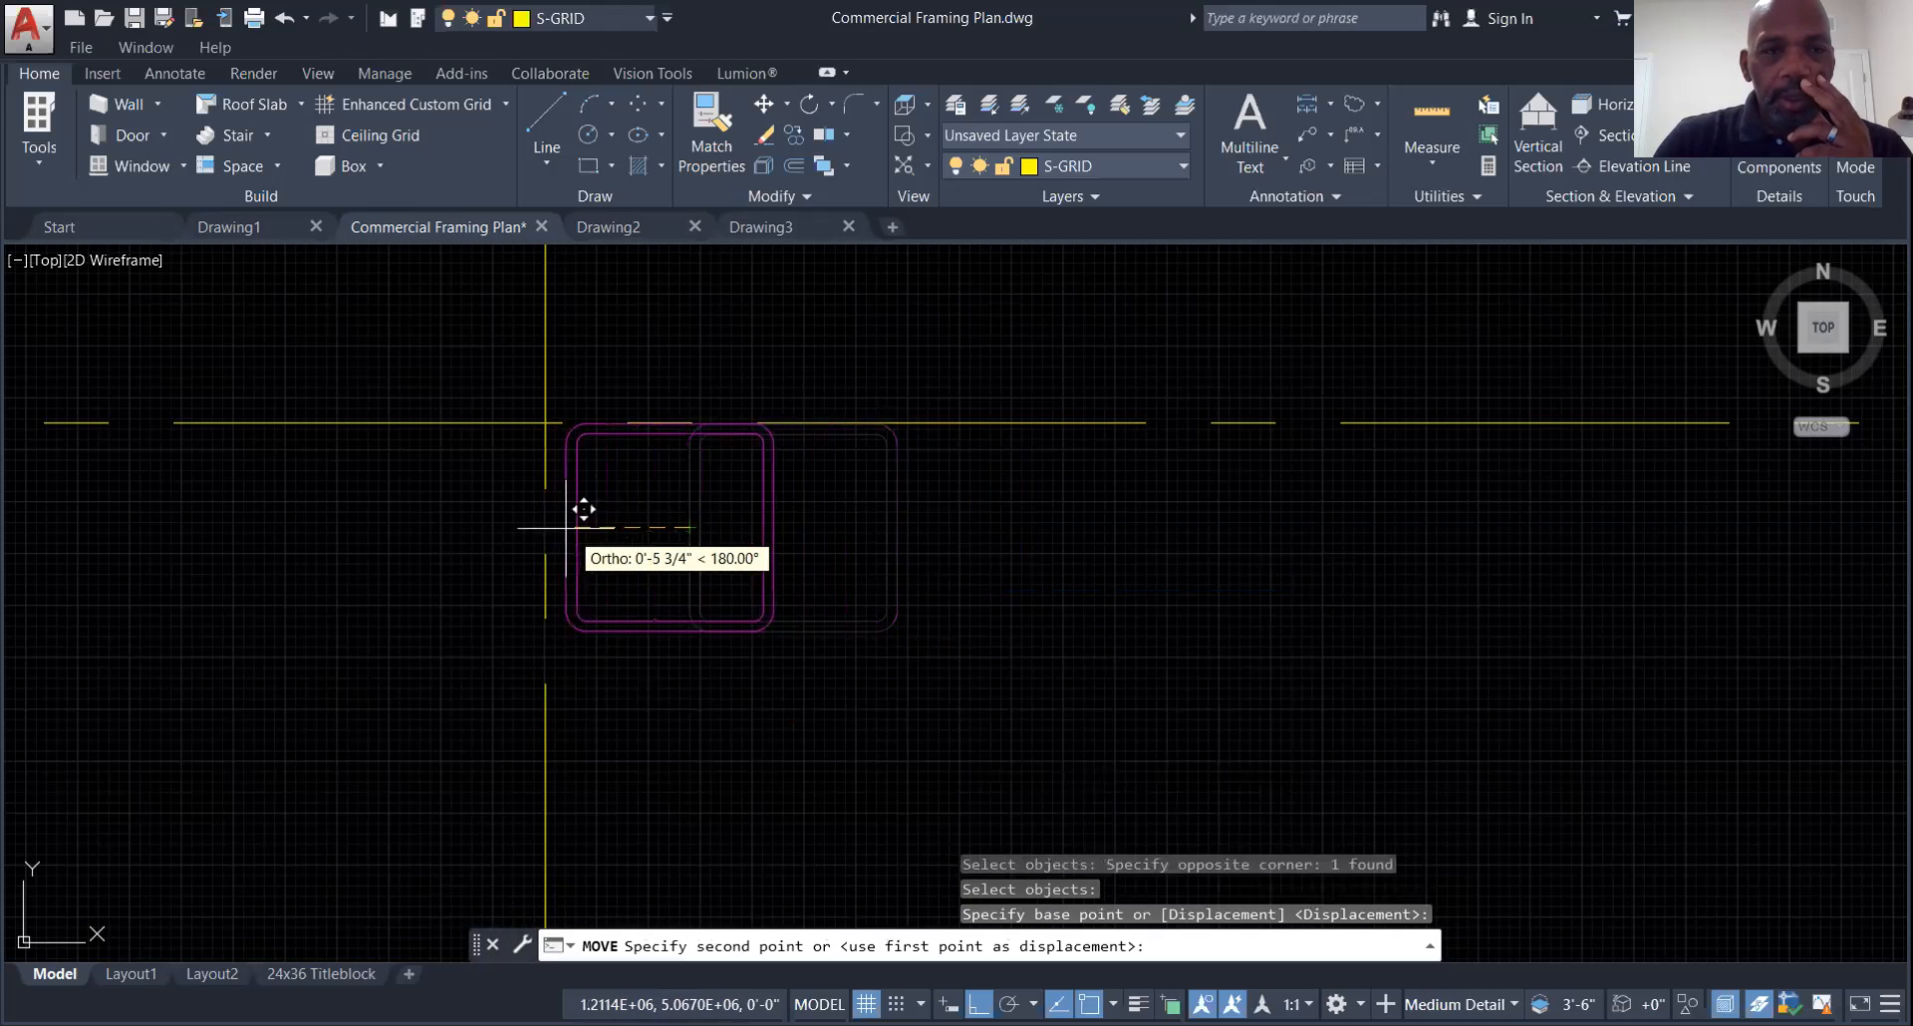
{"action": "left_click", "coordinate": [561, 507]}
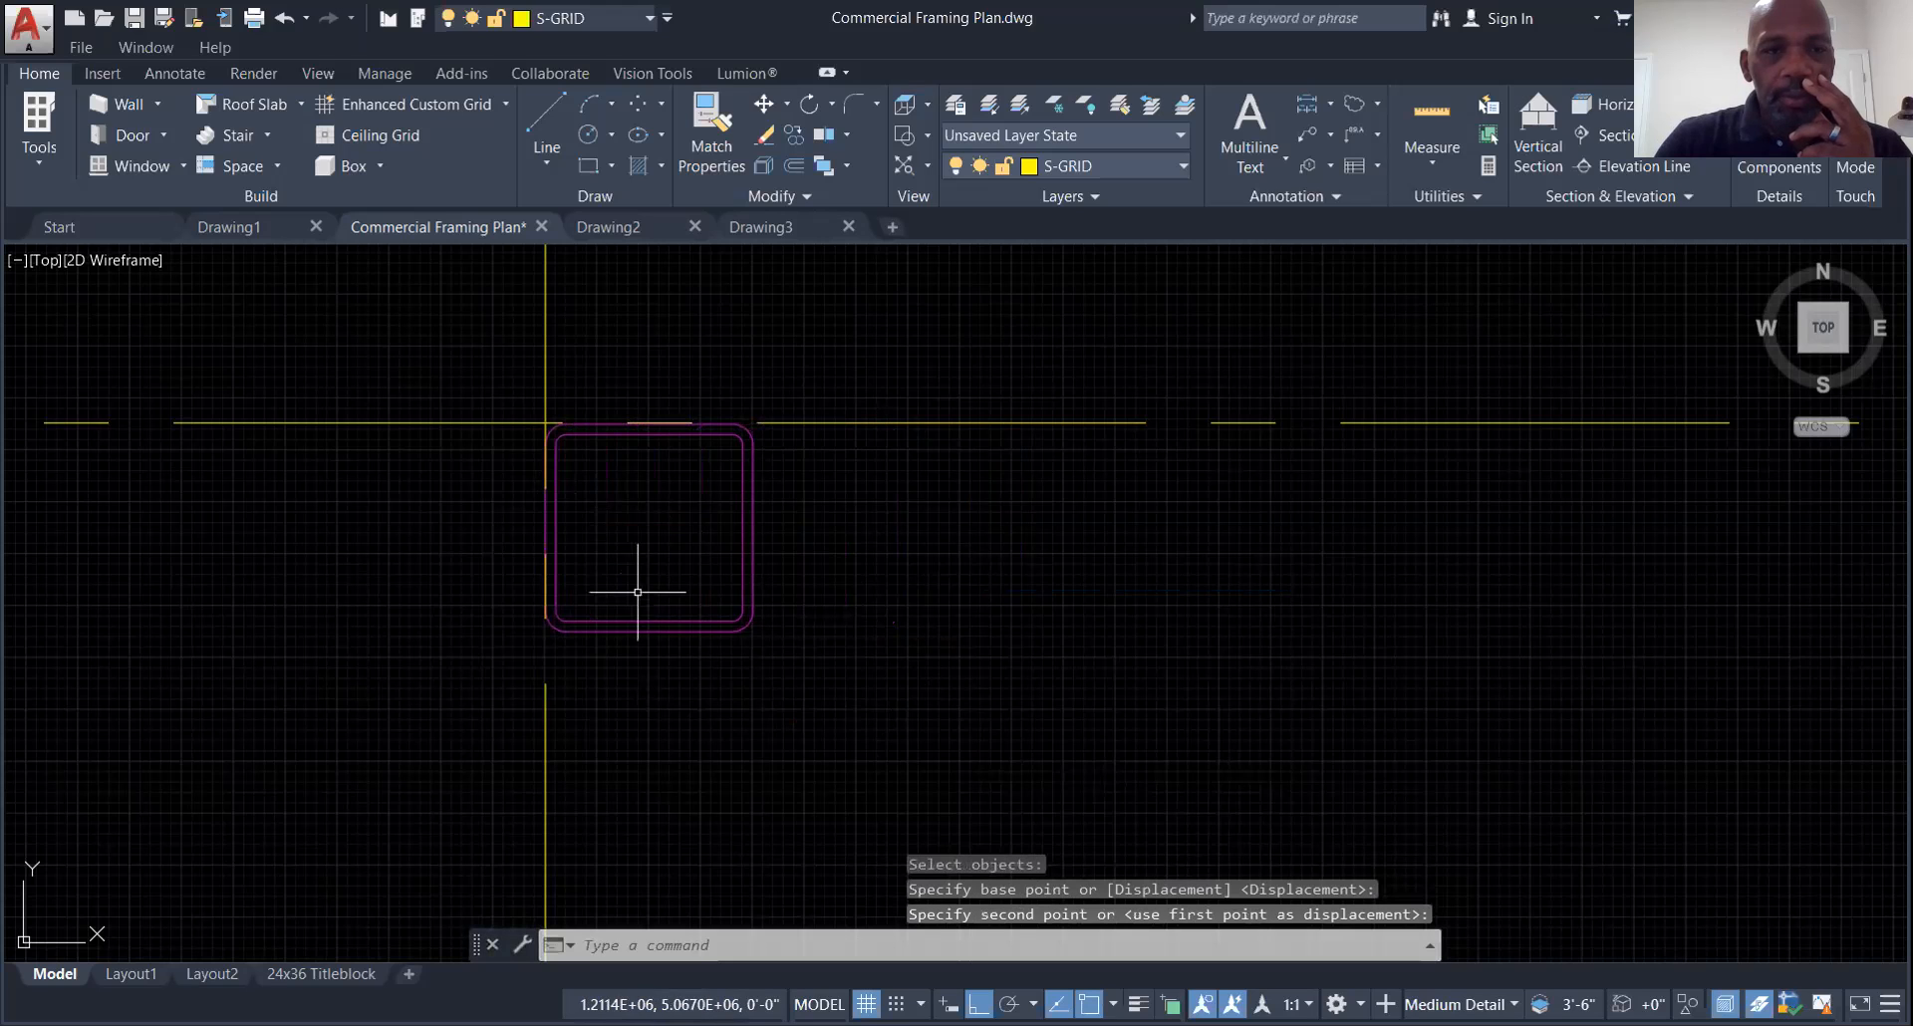
Move the tube section up by its top edge midpoint so that the top edge lies exactly on the horizontal grid line
{"action": "scroll", "coordinate": [696, 469], "scroll_direction": "up", "scroll_amount": 2}
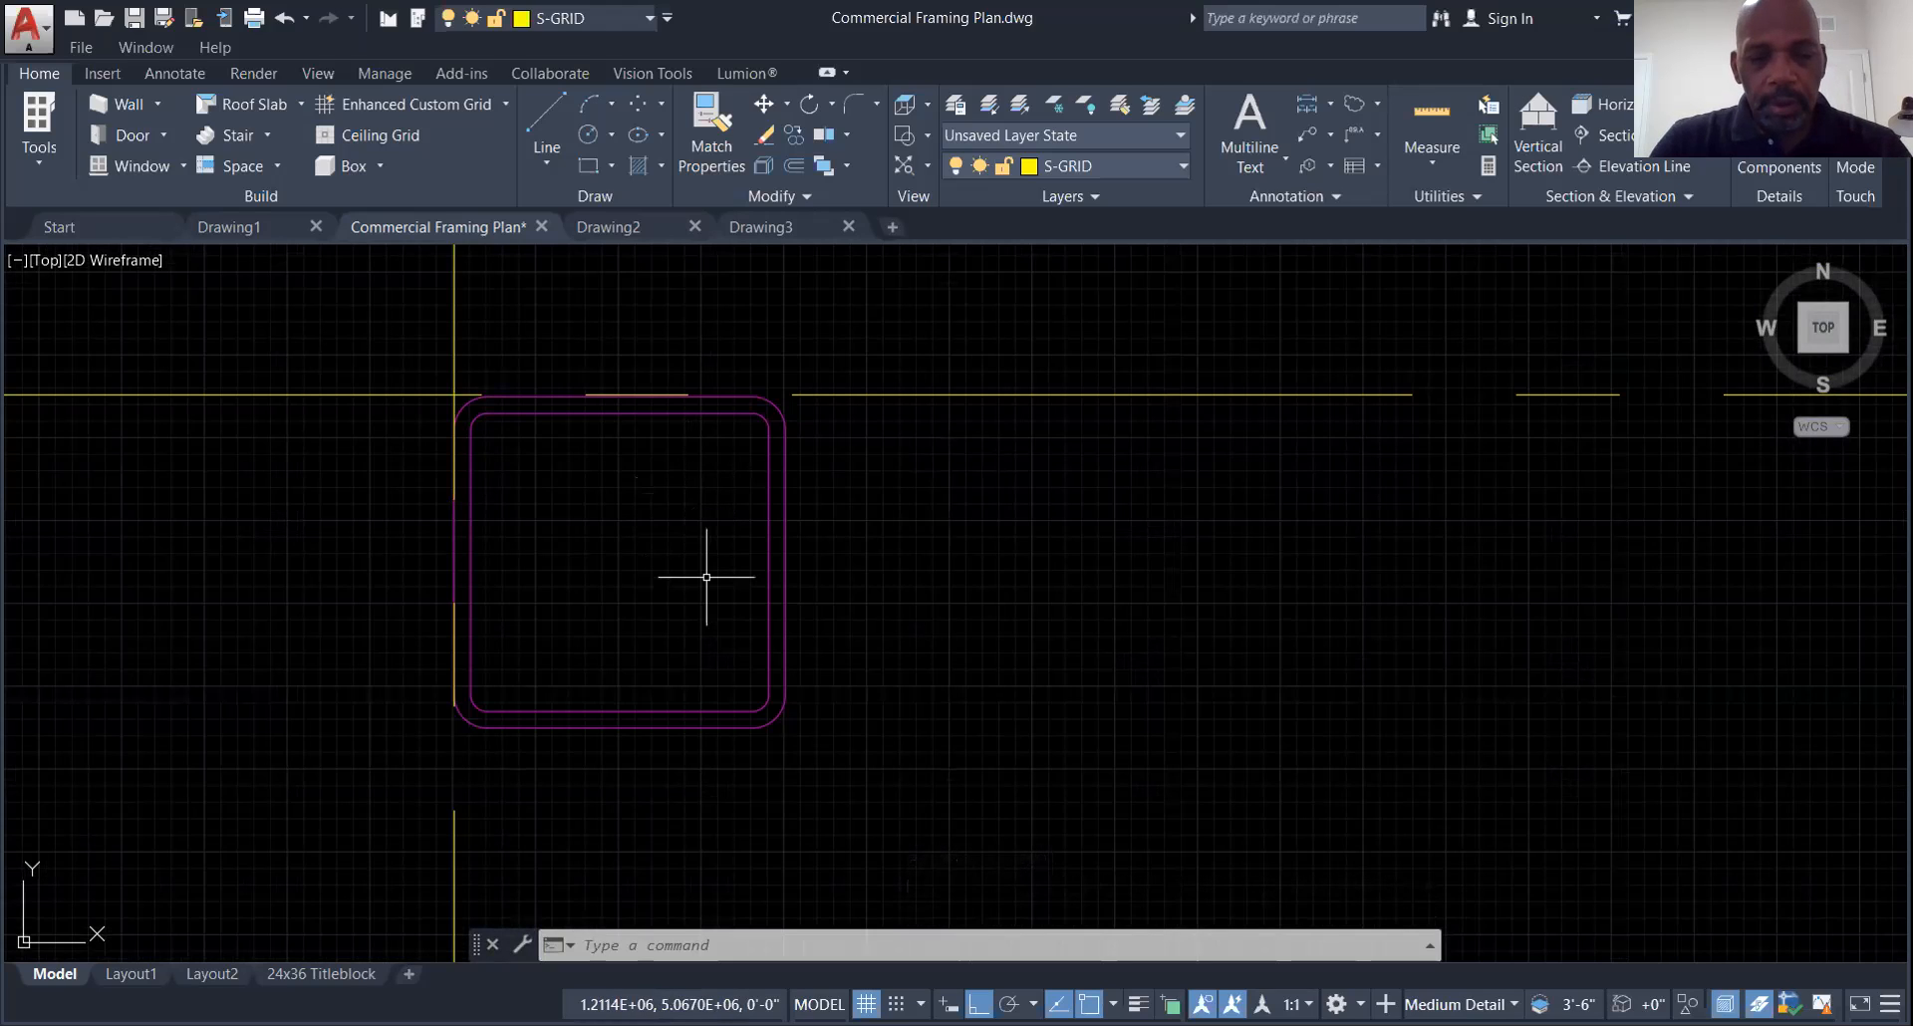
{"action": "right_click", "coordinate": [896, 554]}
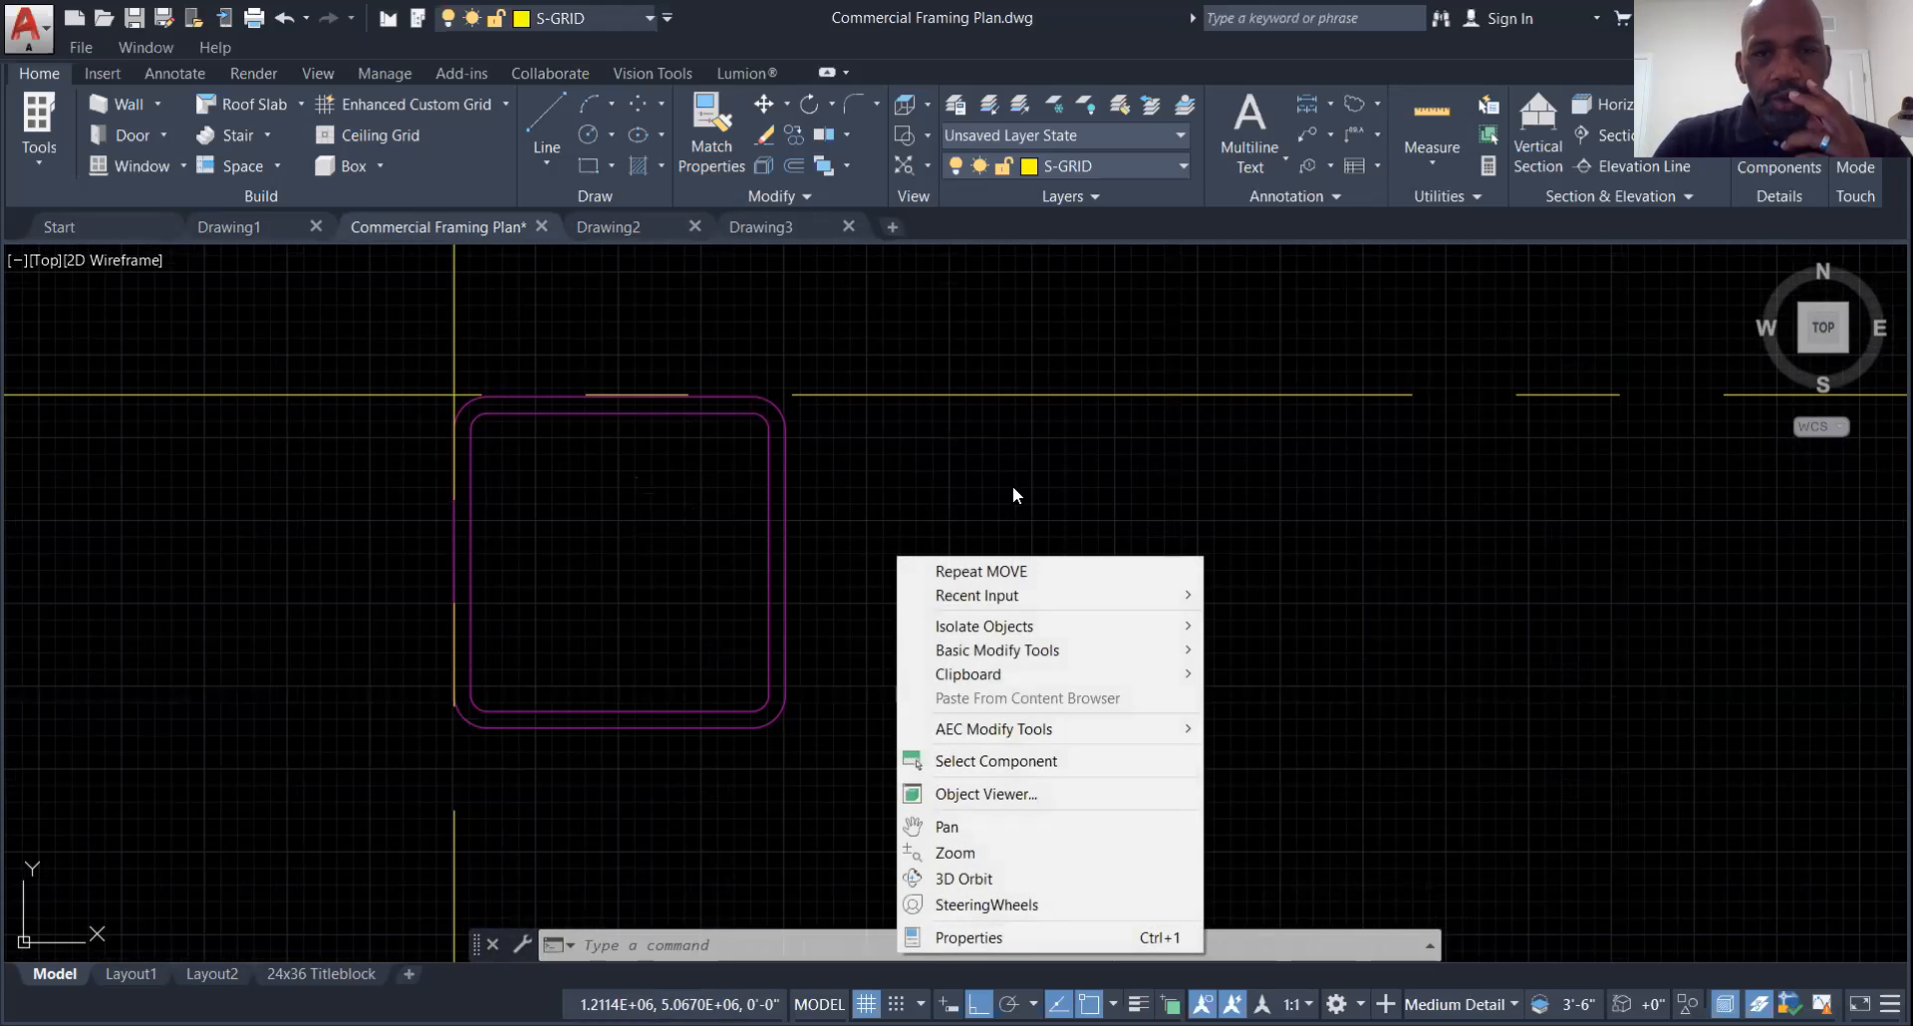
{"action": "left_click", "coordinate": [996, 579]}
{"action": "left_click", "coordinate": [828, 787]}
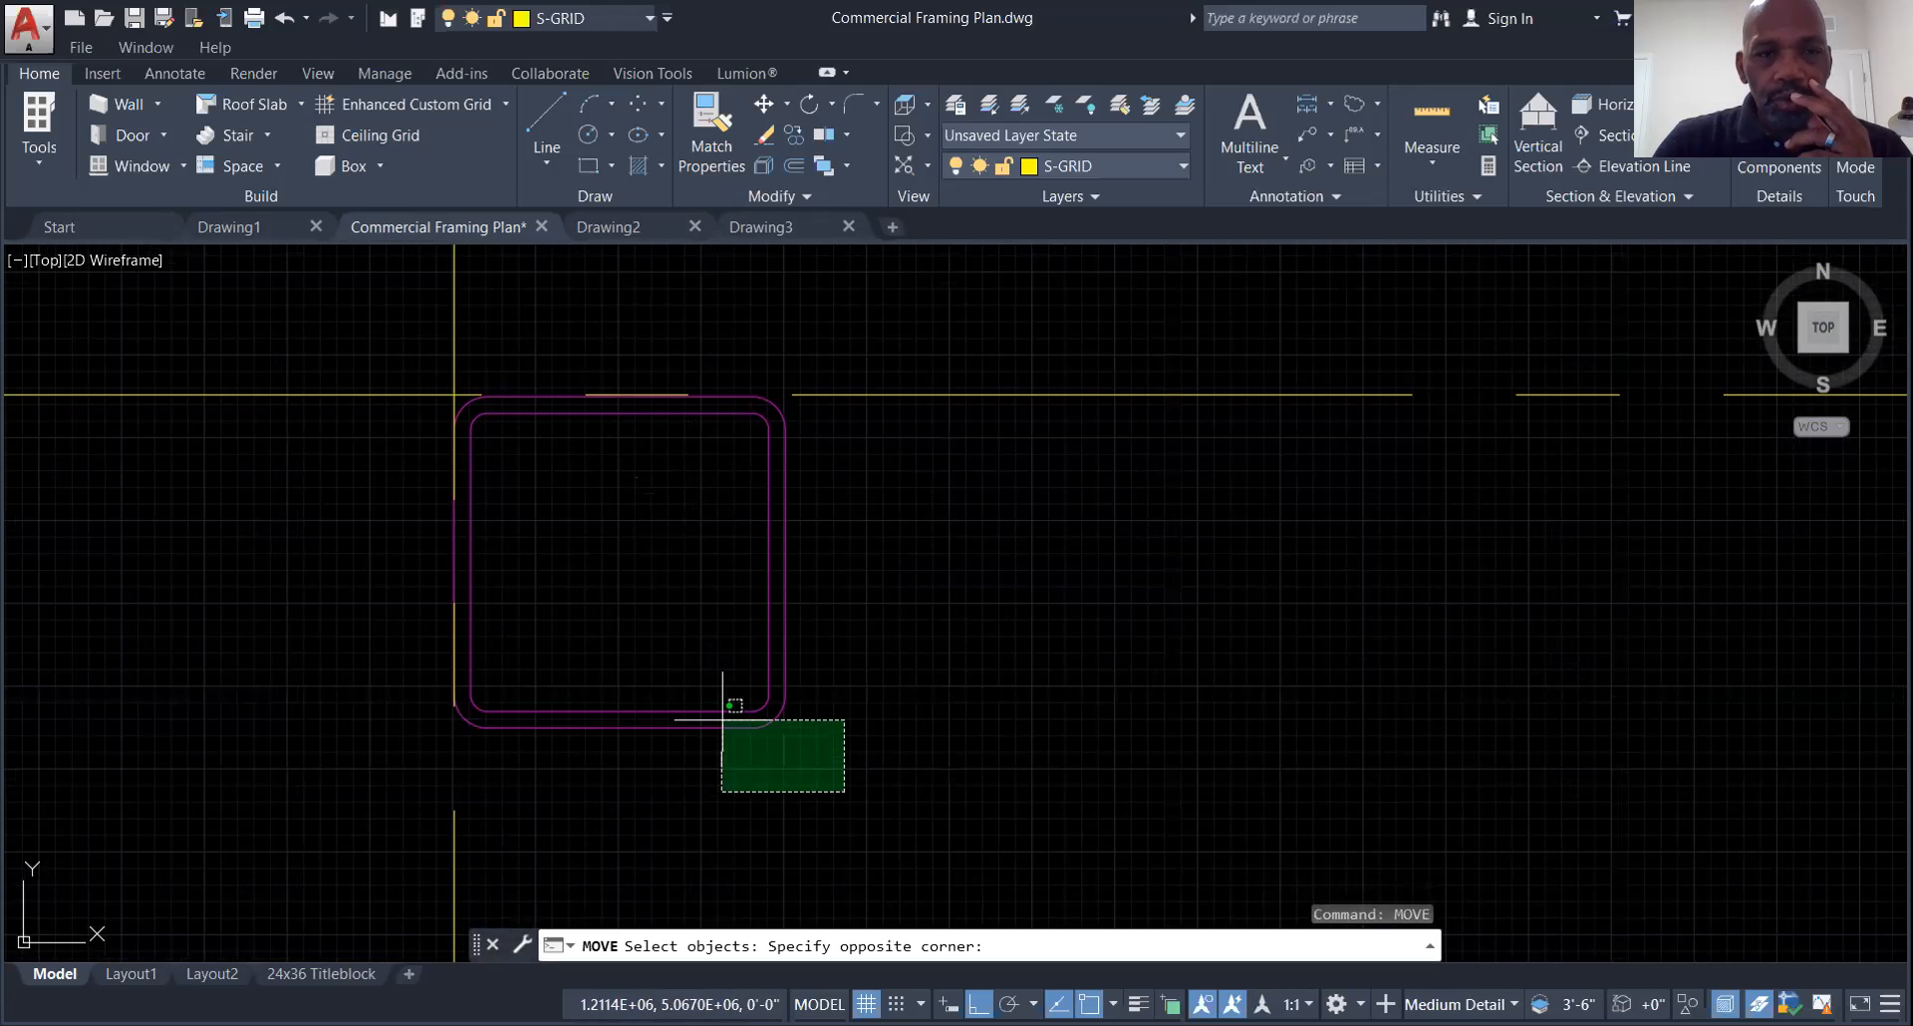
{"action": "left_click", "coordinate": [723, 713]}
{"action": "key", "text": "Return"}
{"action": "scroll", "coordinate": [628, 412], "scroll_direction": "up", "scroll_amount": 4}
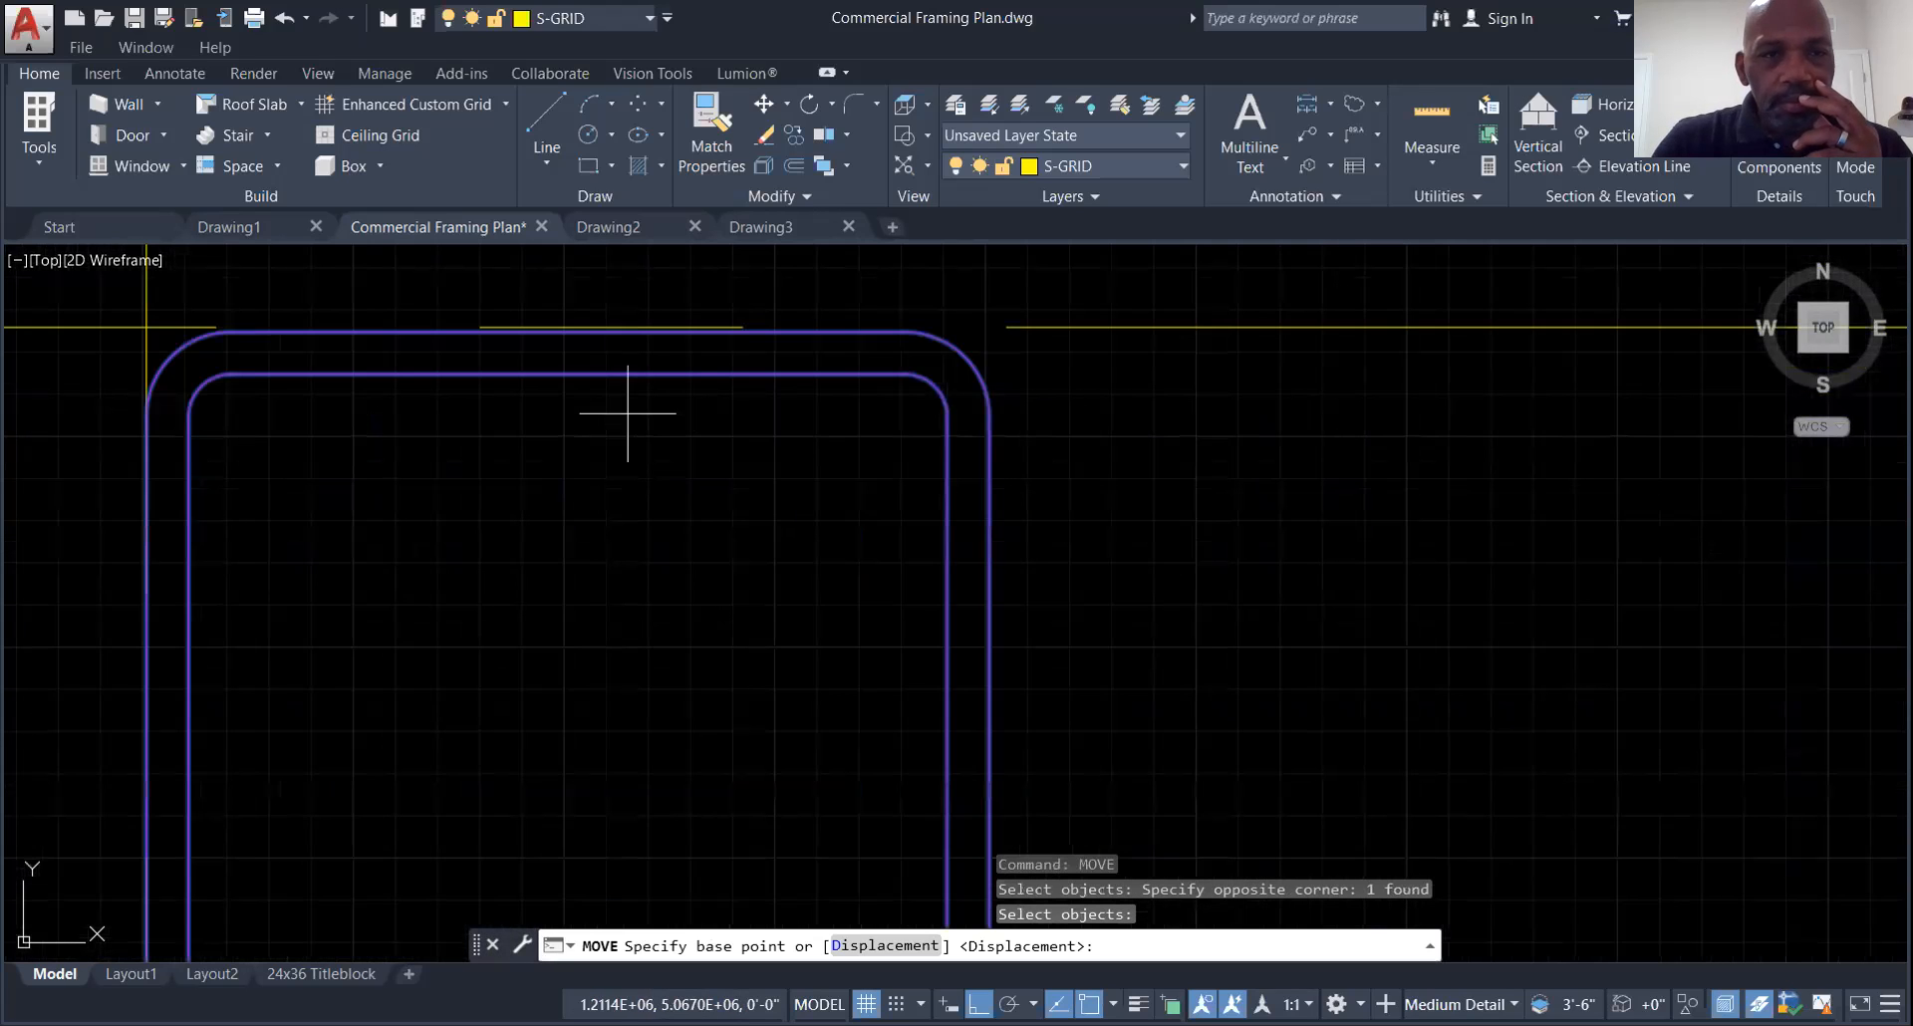
{"action": "left_click", "coordinate": [568, 331]}
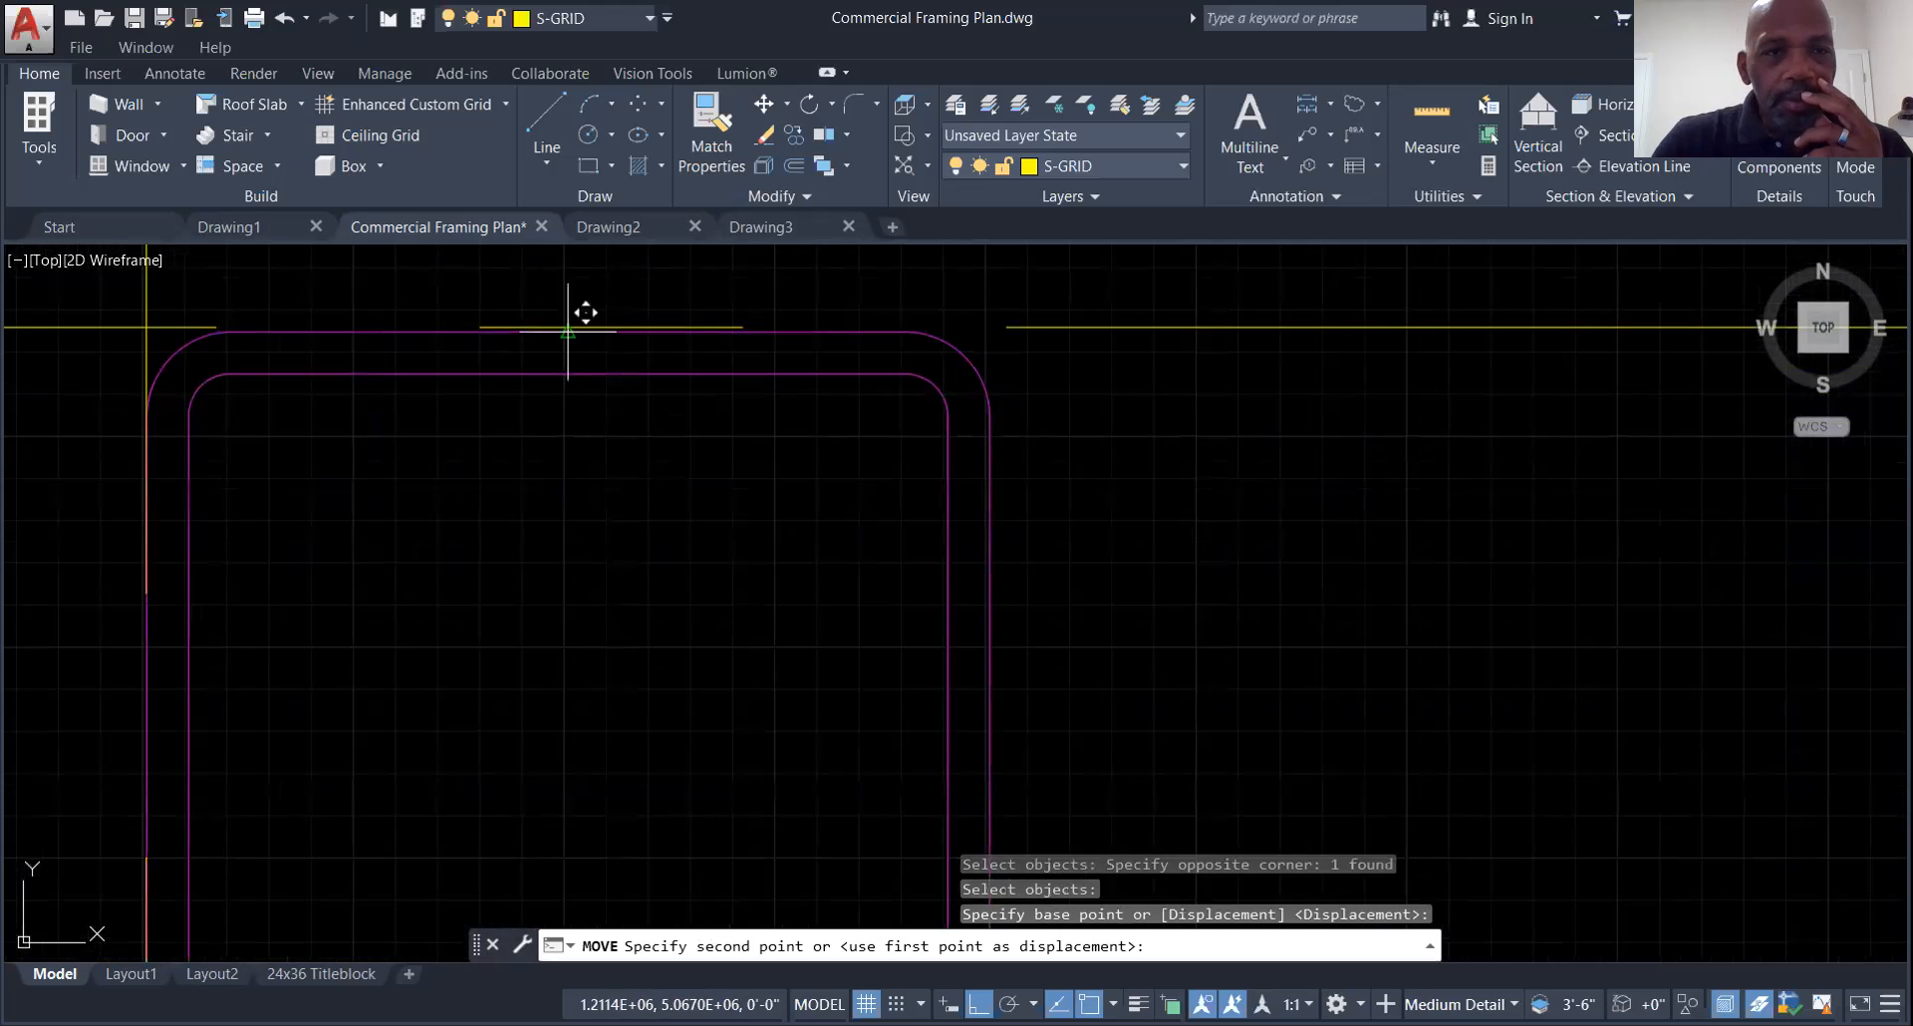
{"action": "left_click", "coordinate": [577, 310]}
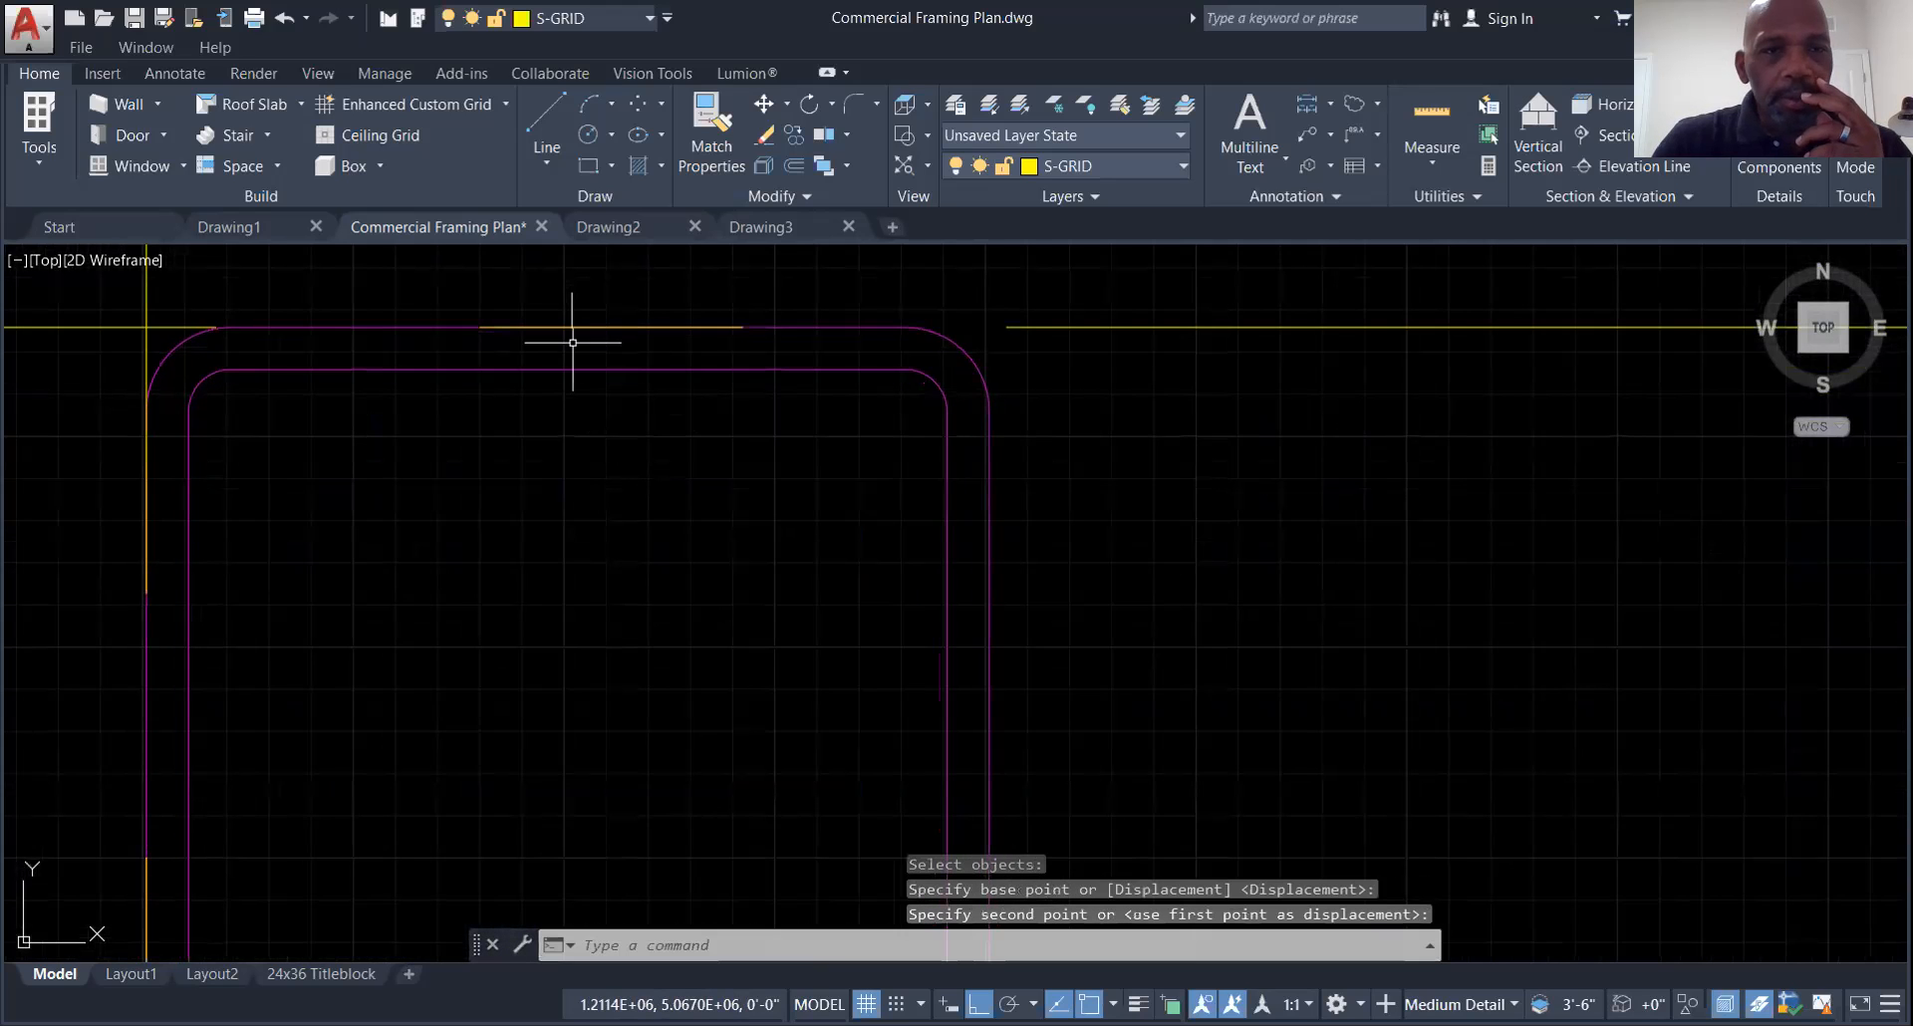
{"action": "scroll", "coordinate": [631, 513], "scroll_direction": "down", "scroll_amount": 2}
{"action": "scroll", "coordinate": [631, 513], "scroll_direction": "down", "scroll_amount": 2}
{"action": "mouse_move", "coordinate": [649, 654]}
{"action": "middle_mouse_down"}
{"action": "mouse_move", "coordinate": [675, 667]}
{"action": "mouse_move", "coordinate": [661, 551]}
{"action": "middle_mouse_up"}
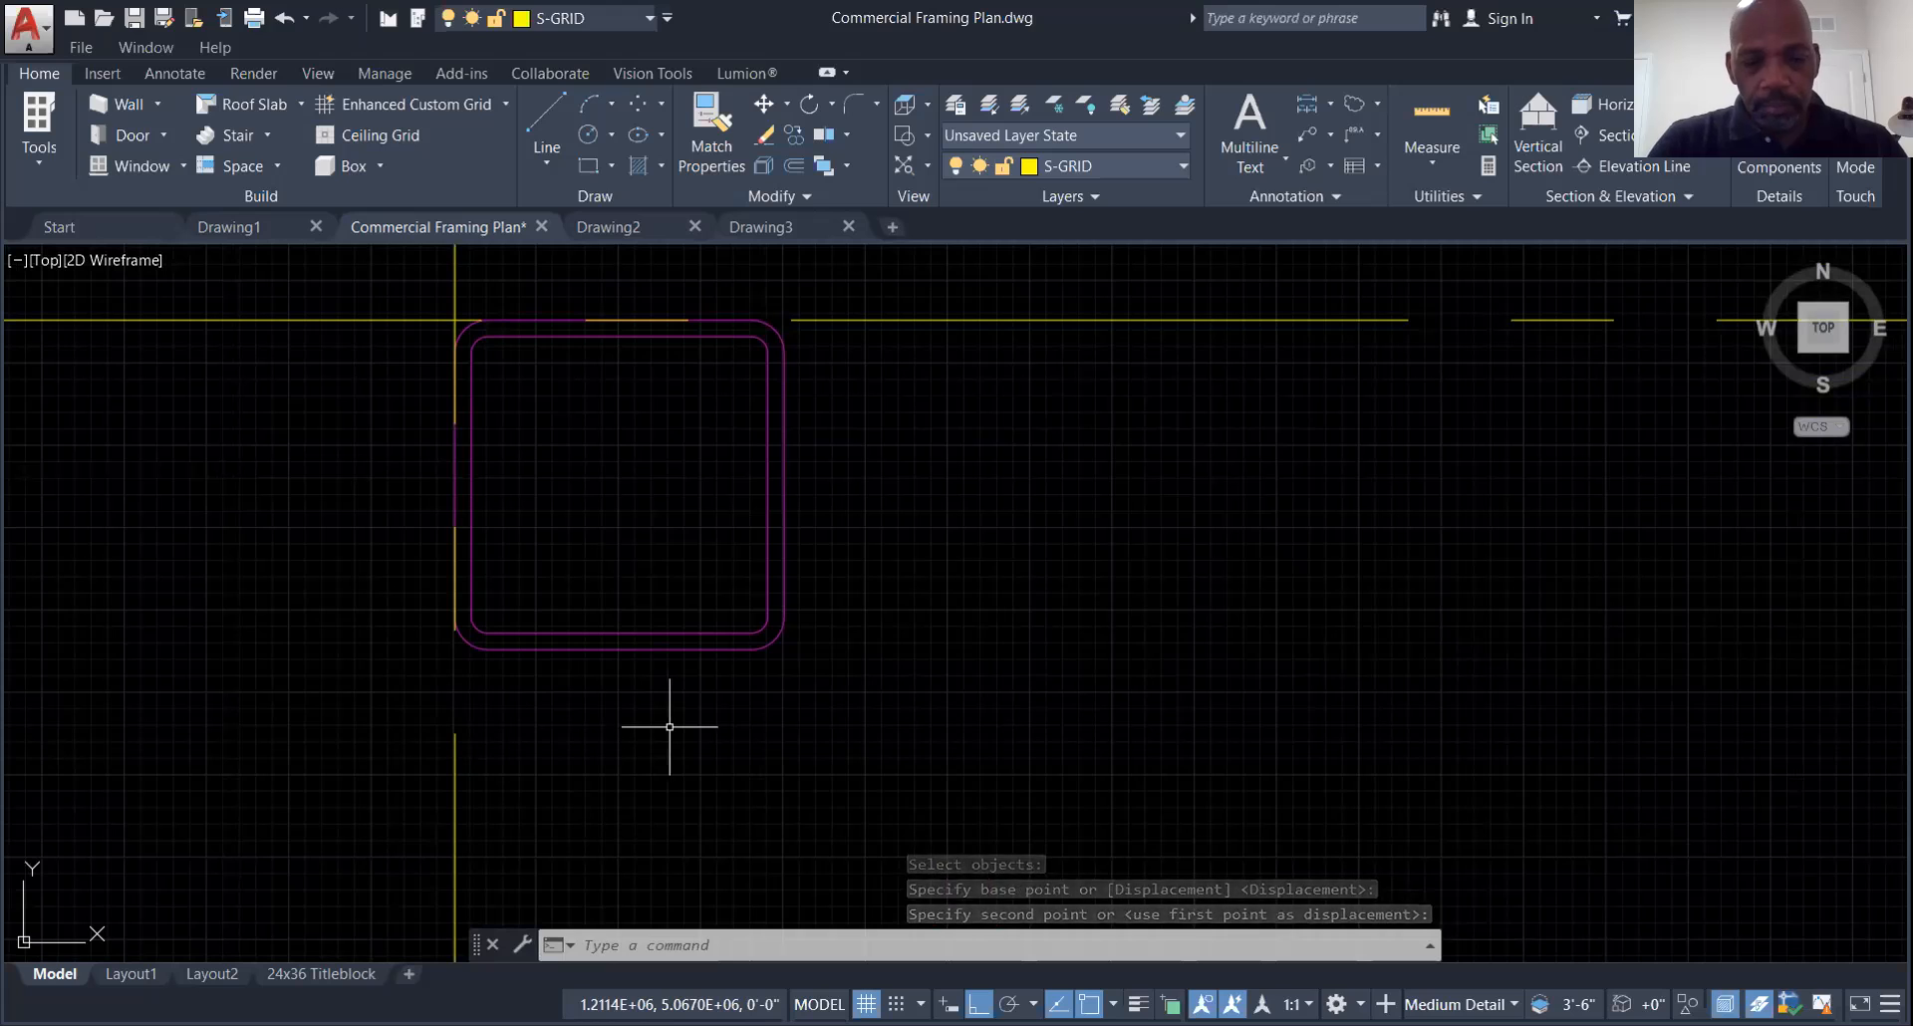
{"action": "left_click", "coordinate": [716, 752]}
{"action": "right_click", "coordinate": [1217, 696]}
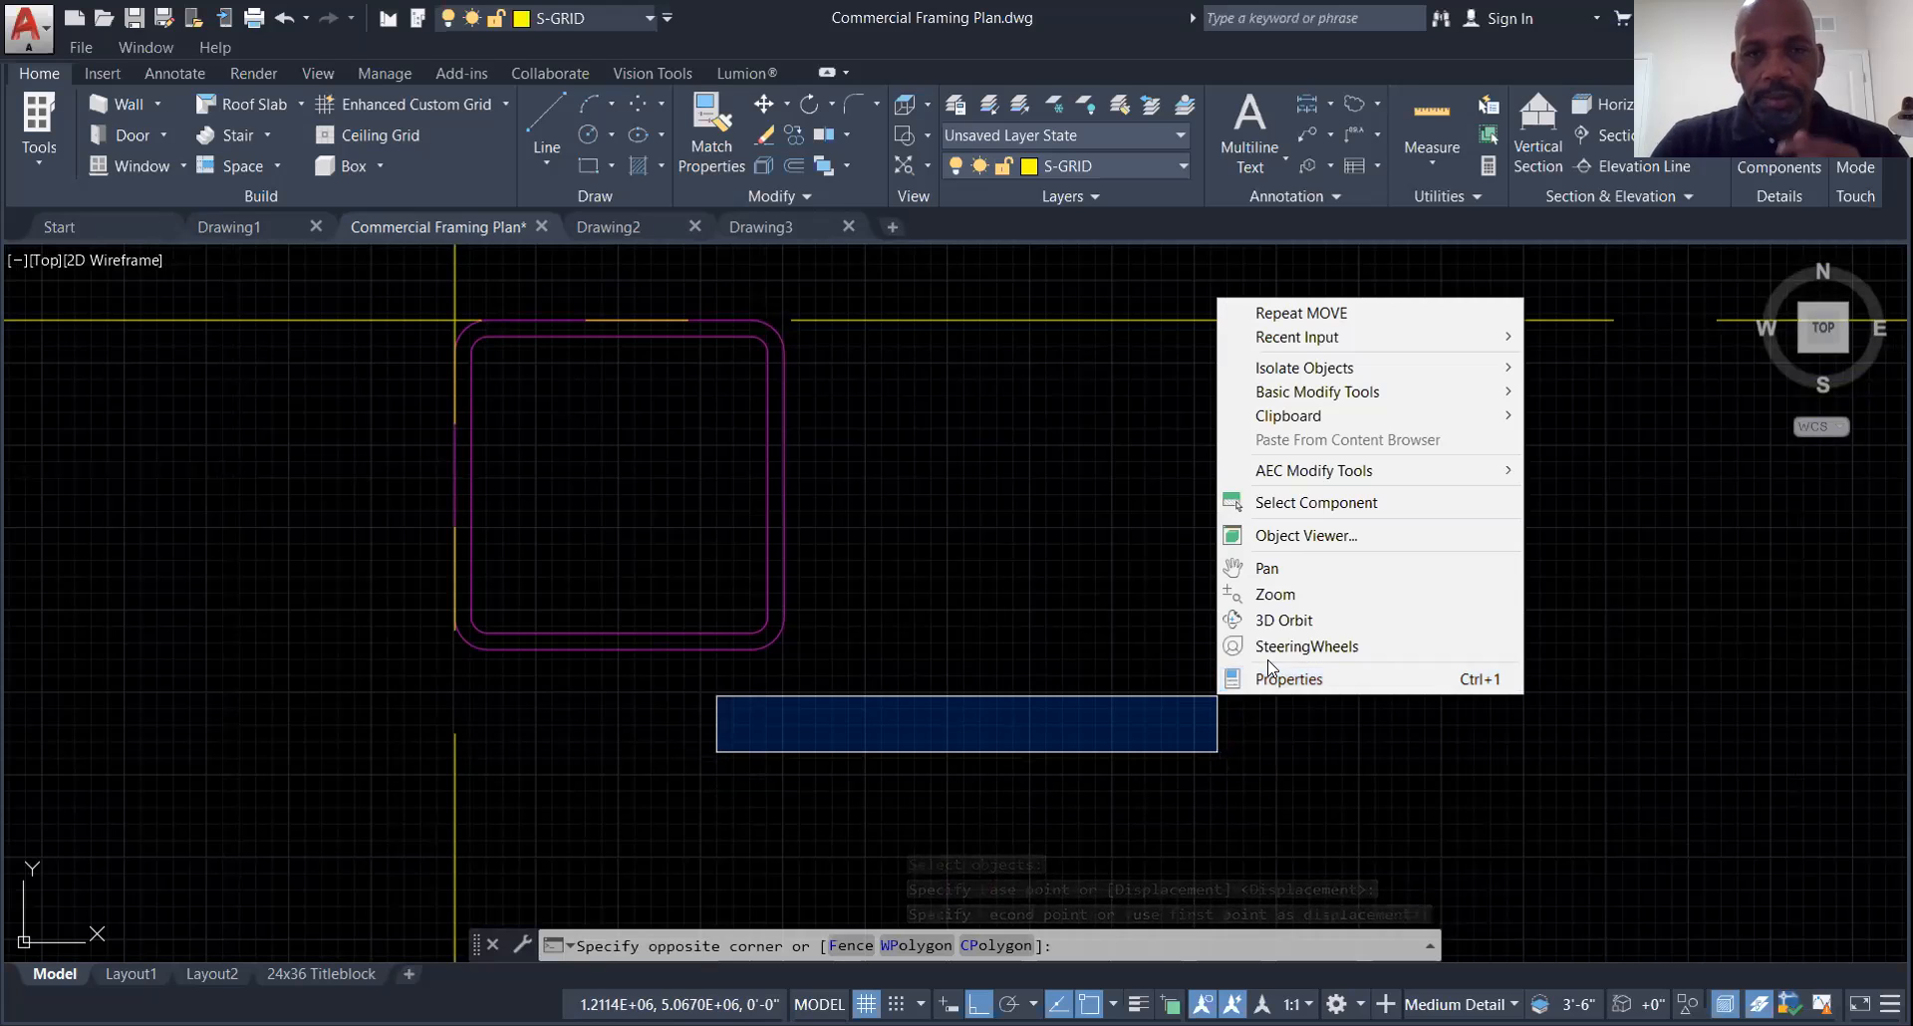
{"action": "left_click", "coordinate": [1210, 703]}
Try to shift the tube section 5' to the left from the midpoint of its left edge
{"action": "right_click", "coordinate": [1185, 605]}
{"action": "left_click", "coordinate": [1200, 630]}
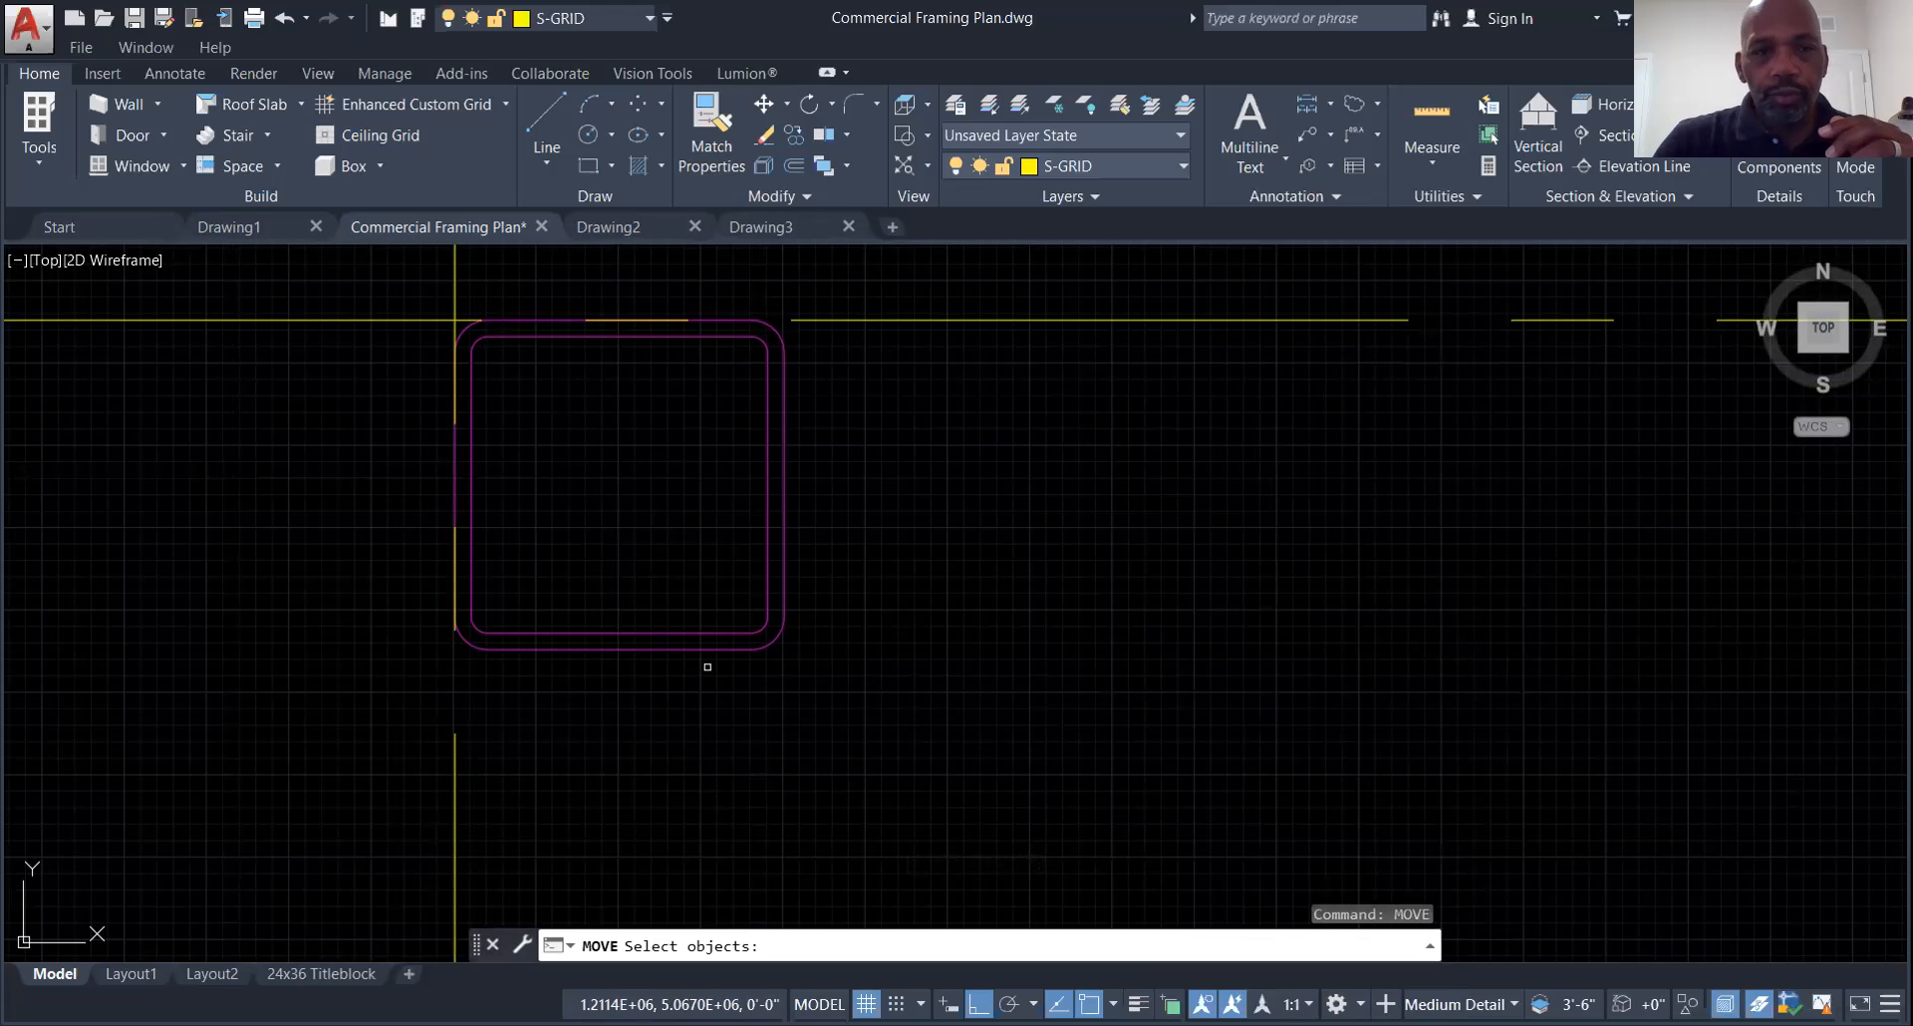
{"action": "left_click", "coordinate": [805, 676]}
{"action": "left_click", "coordinate": [656, 550]}
{"action": "key", "text": "Return"}
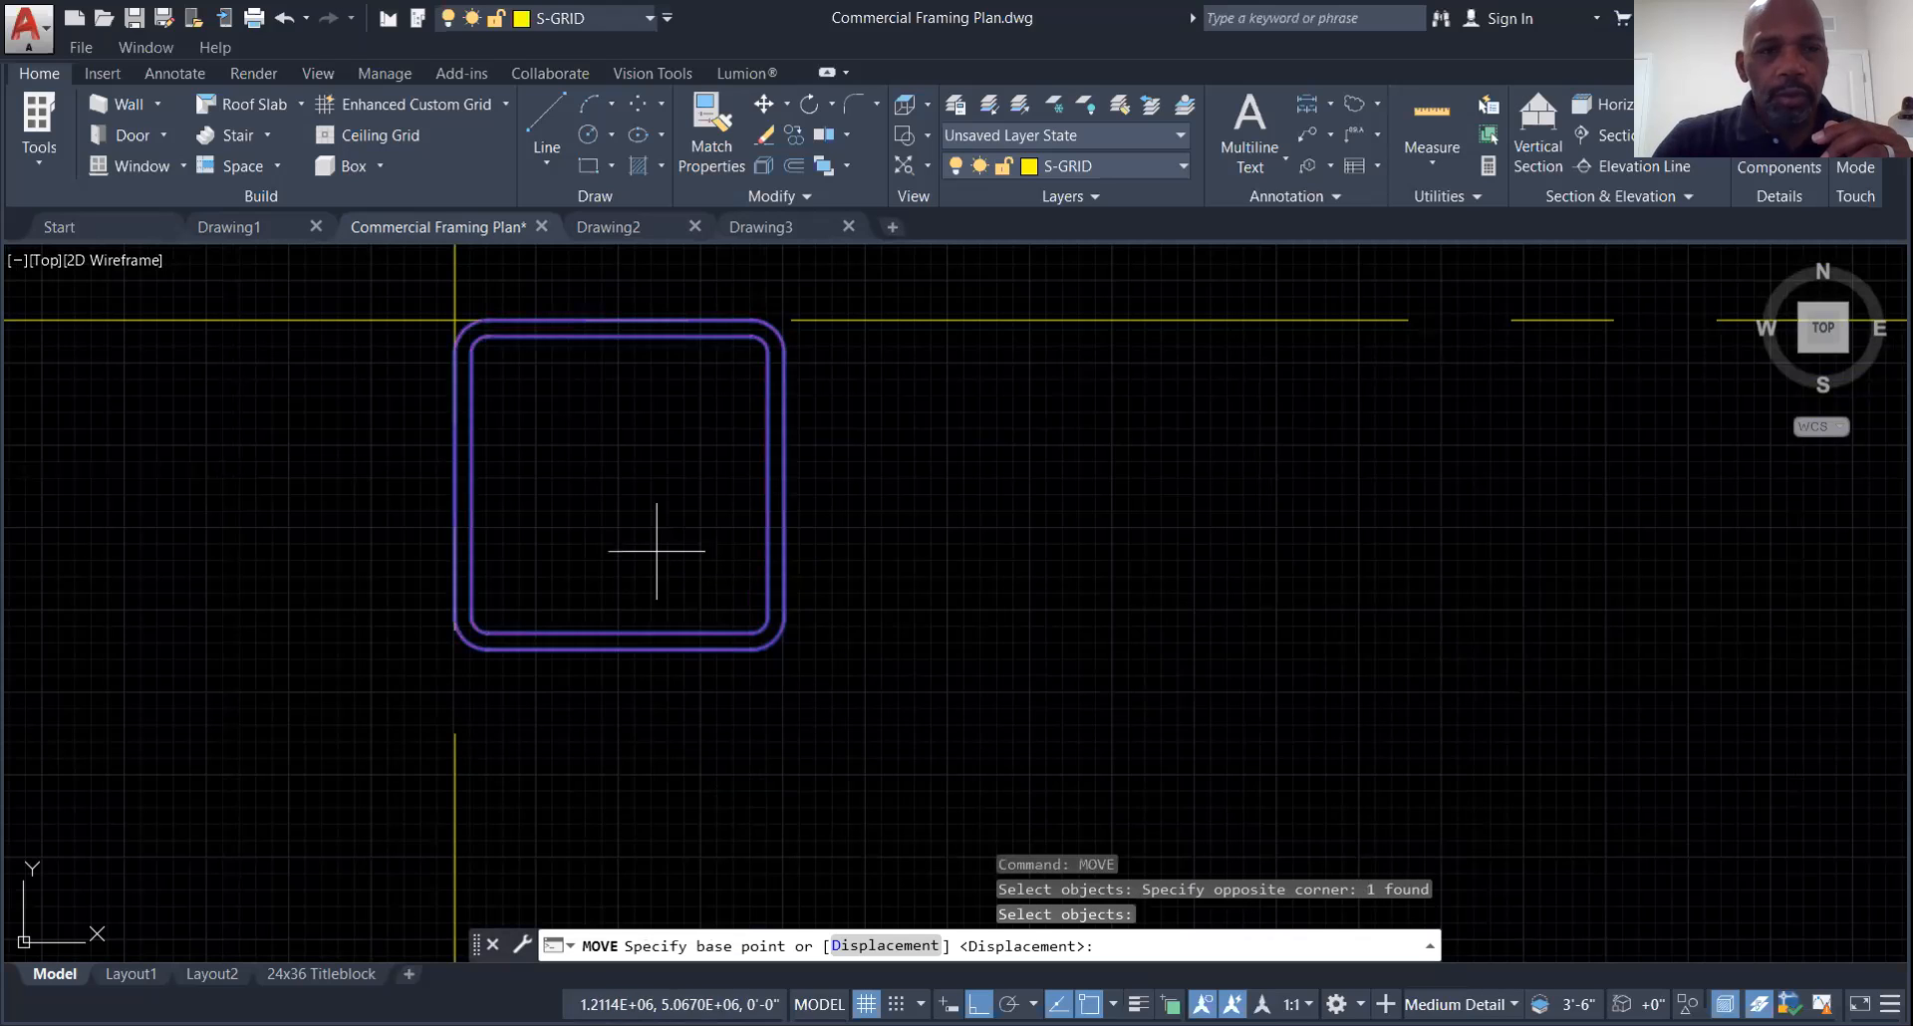
{"action": "left_click", "coordinate": [455, 483]}
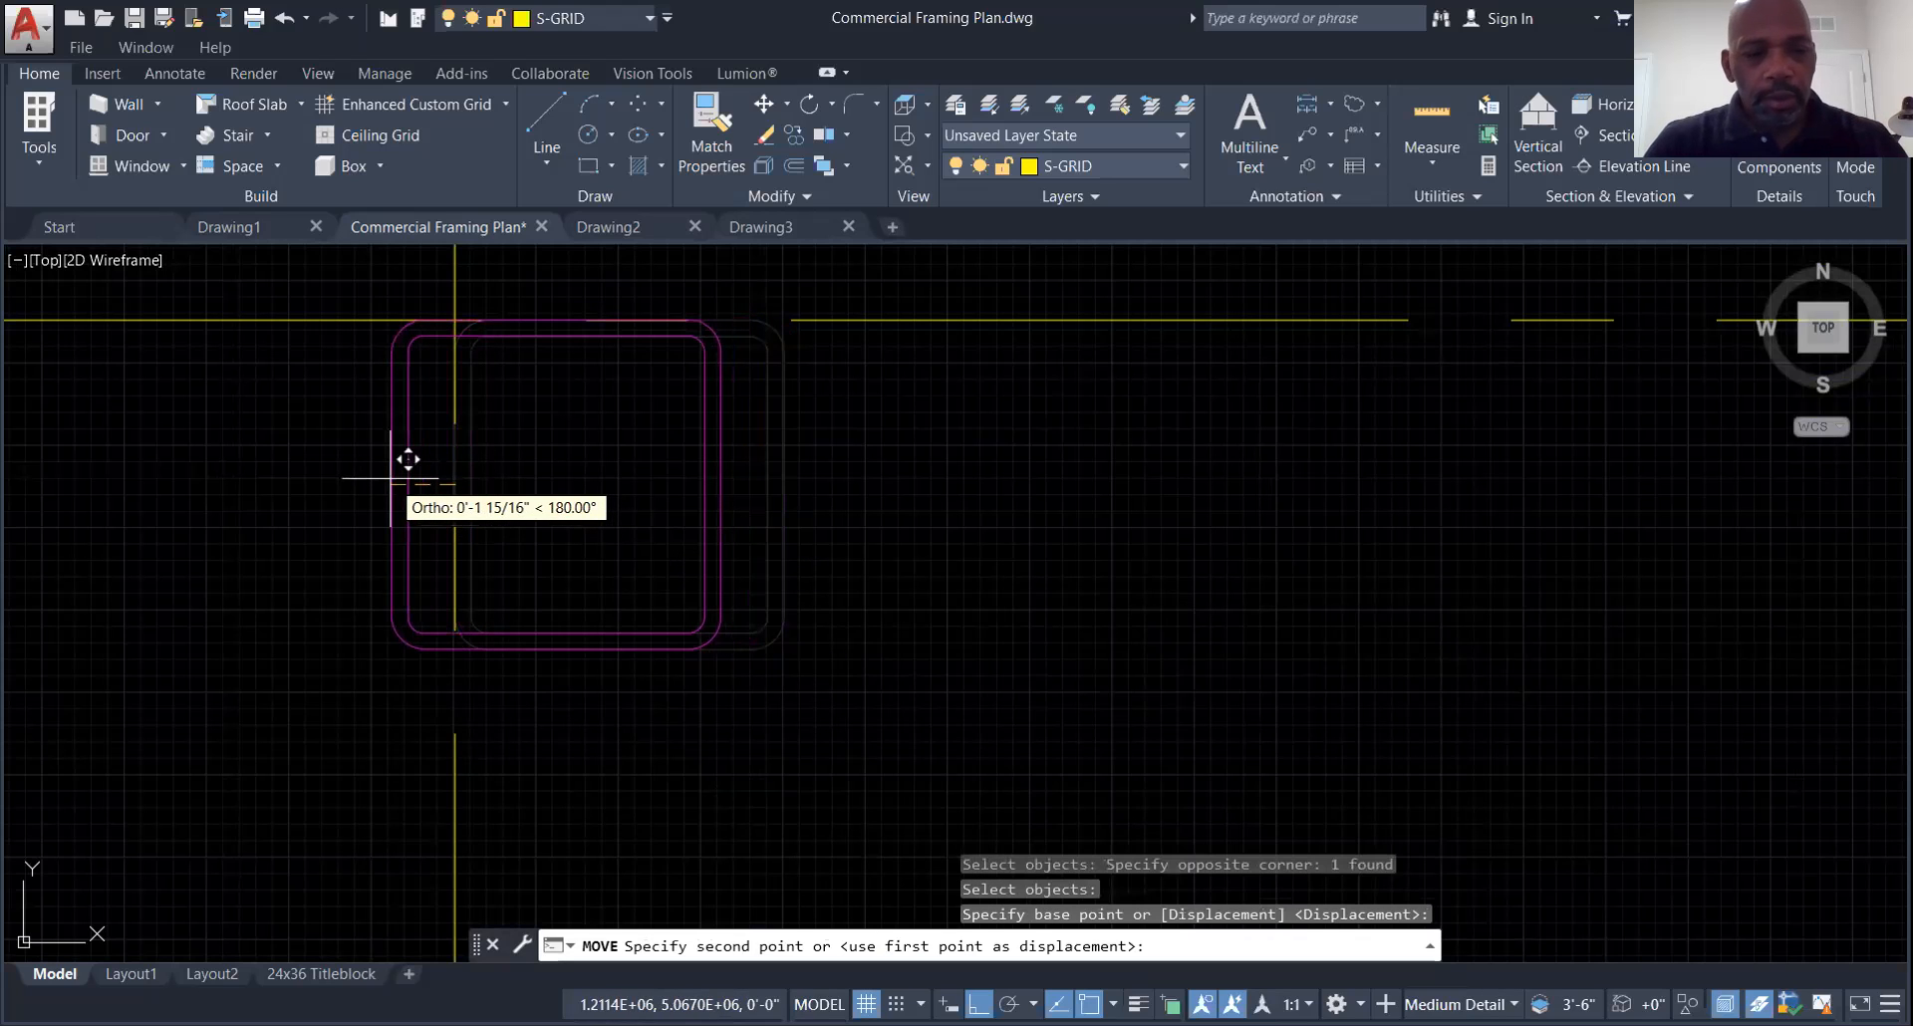
{"action": "type", "text": "5"}
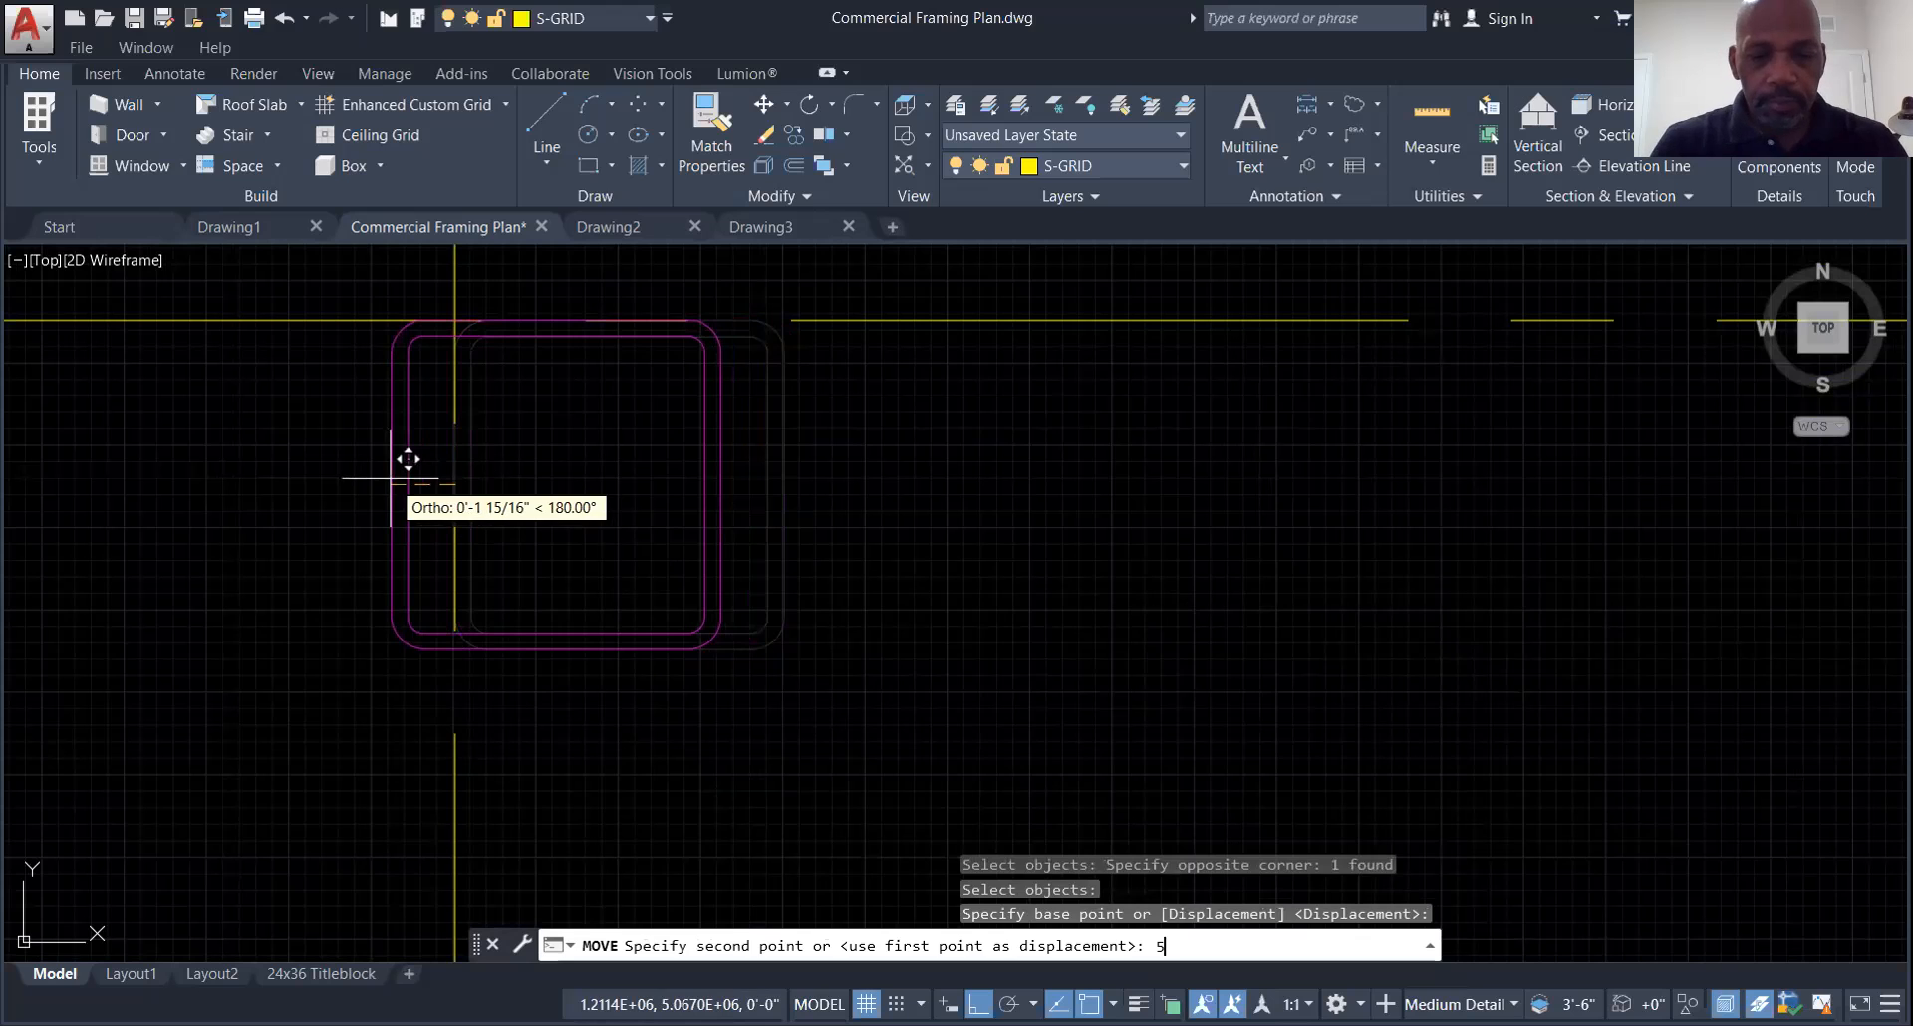
{"action": "type", "text": "'"}
{"action": "key", "text": "Return"}
Undo the 5' move of the tube section
{"action": "scroll", "coordinate": [563, 715], "scroll_direction": "down", "scroll_amount": 5}
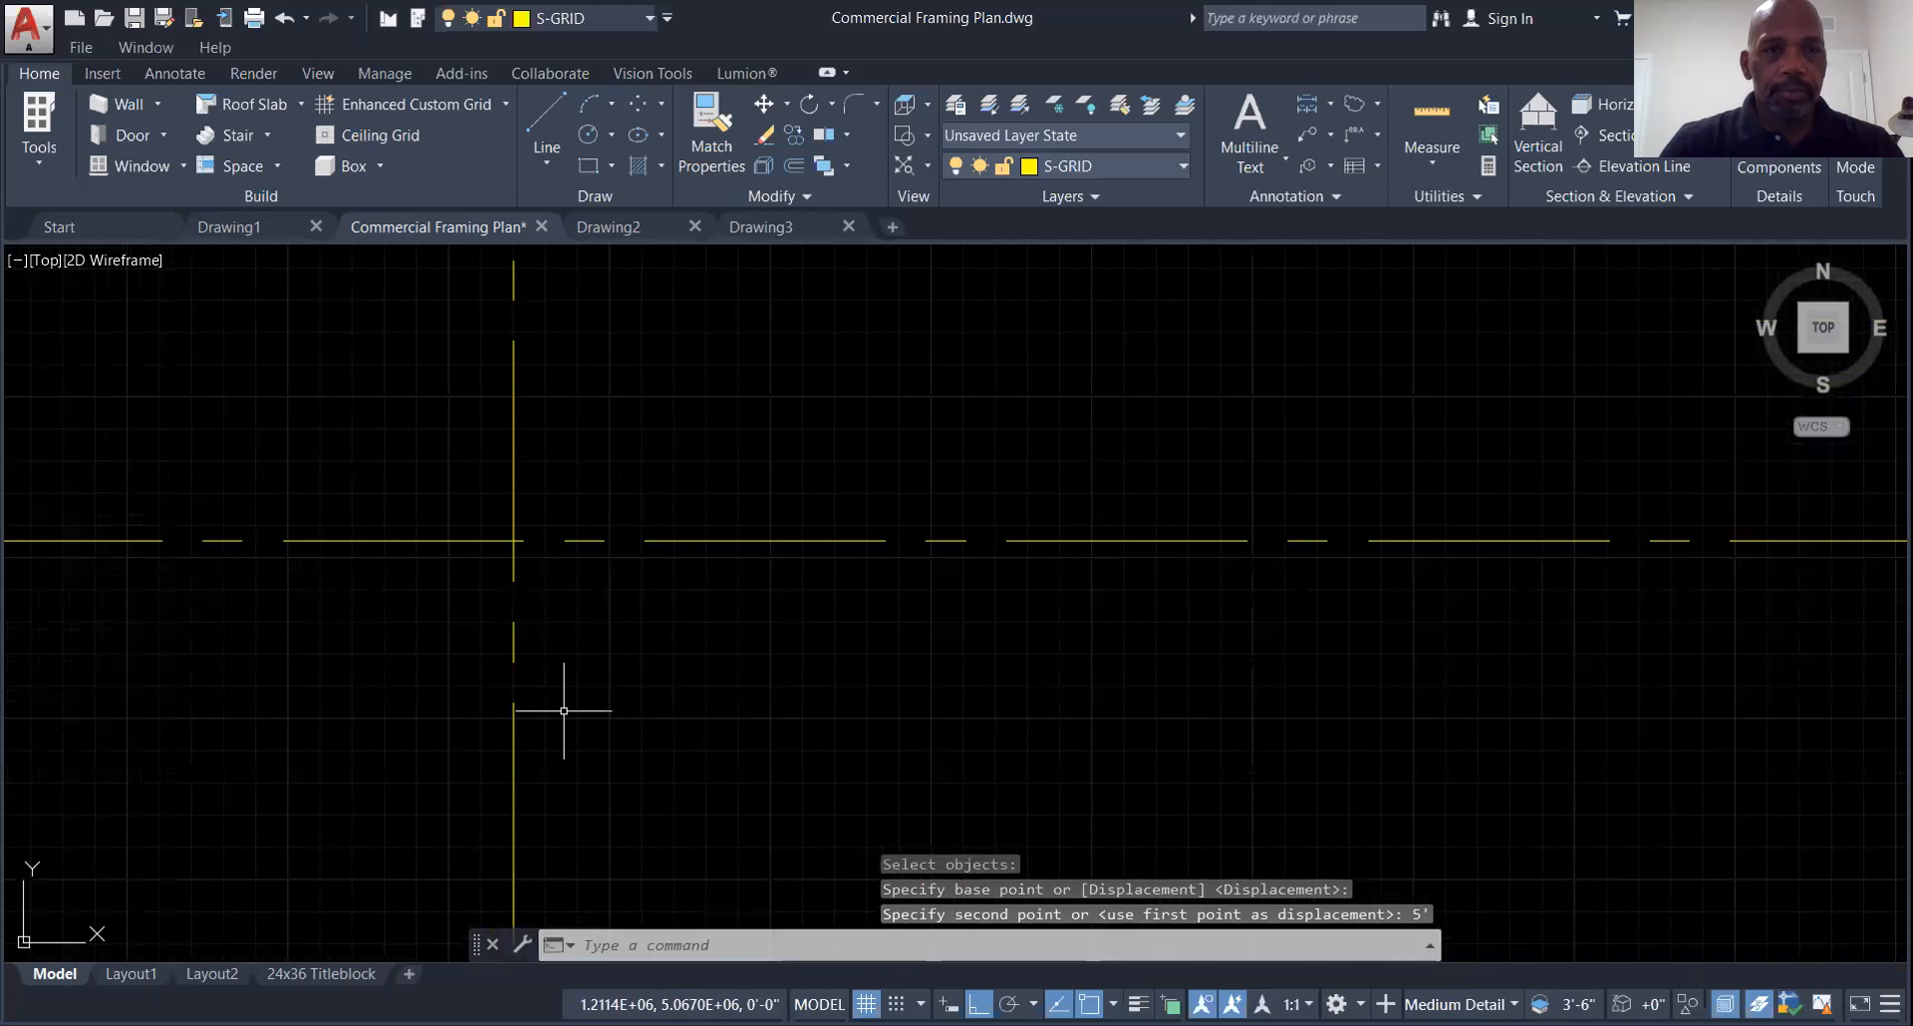
{"action": "key", "text": "ctrl+z"}
{"action": "left_click", "coordinate": [563, 715]}
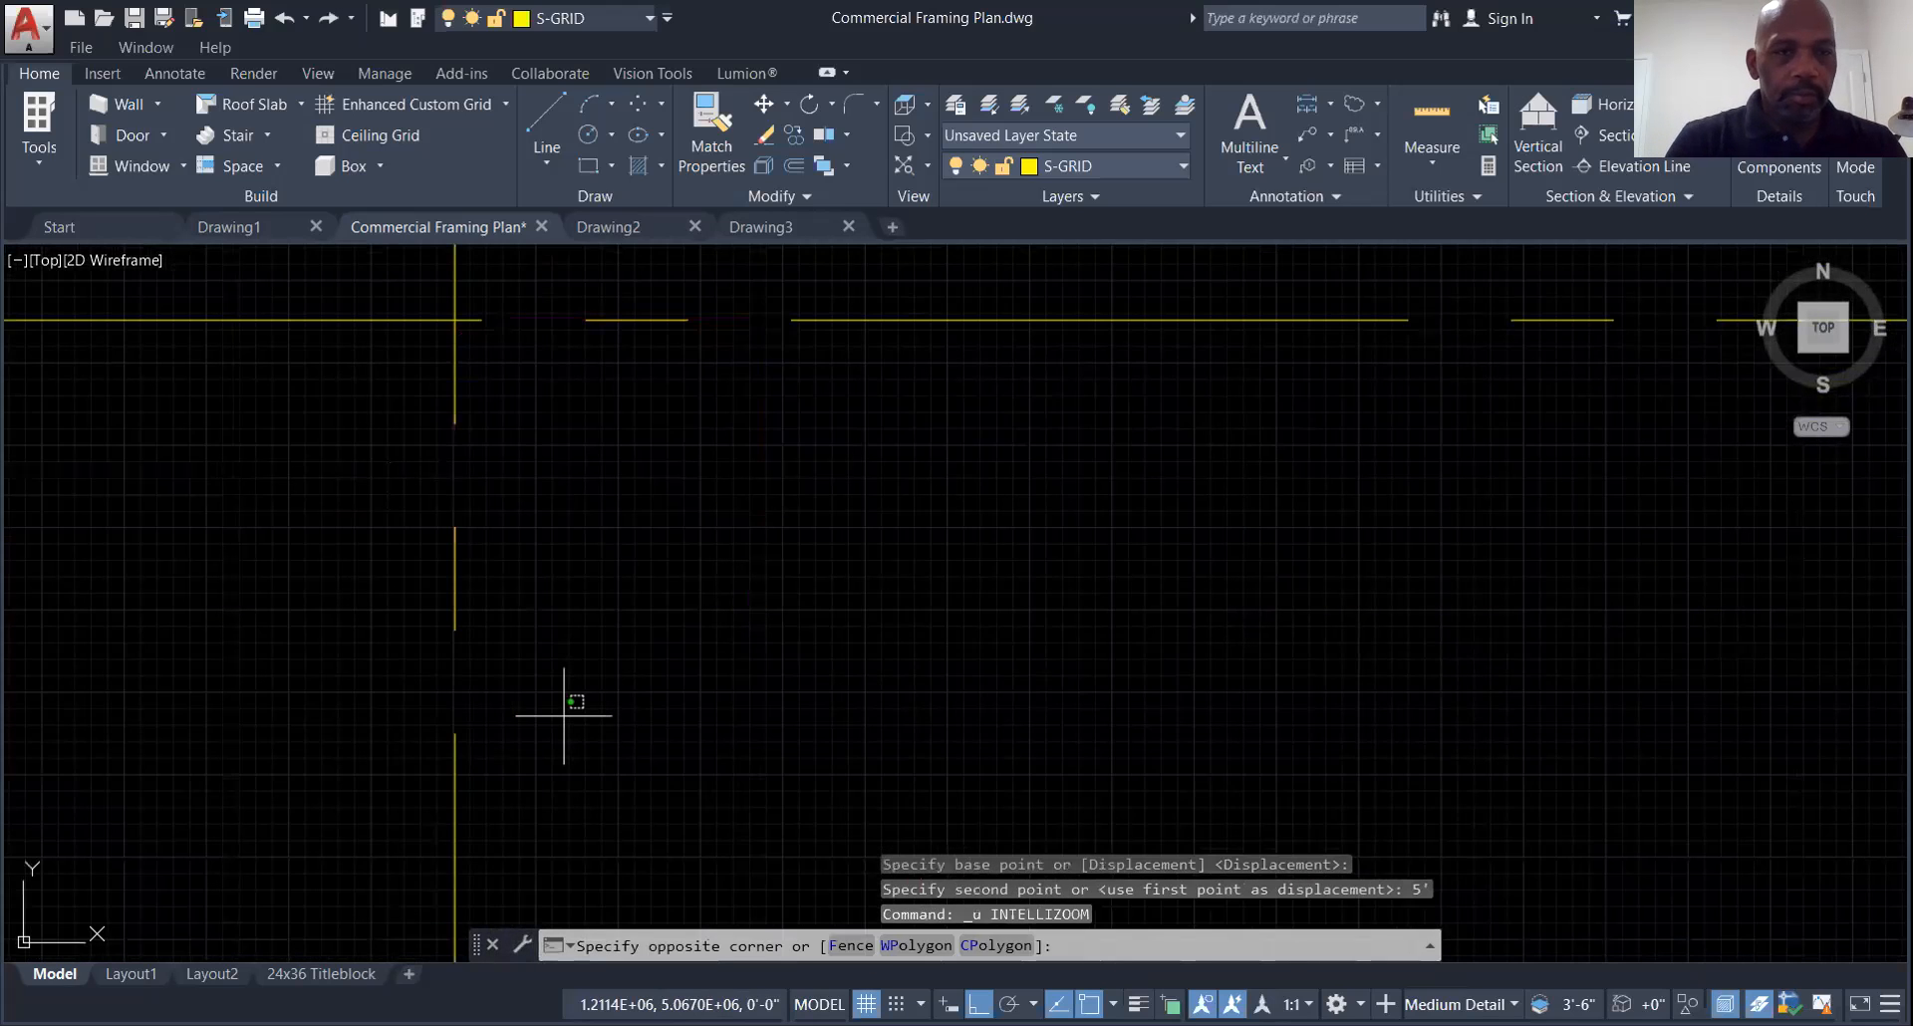
{"action": "key", "text": "ctrl+z"}
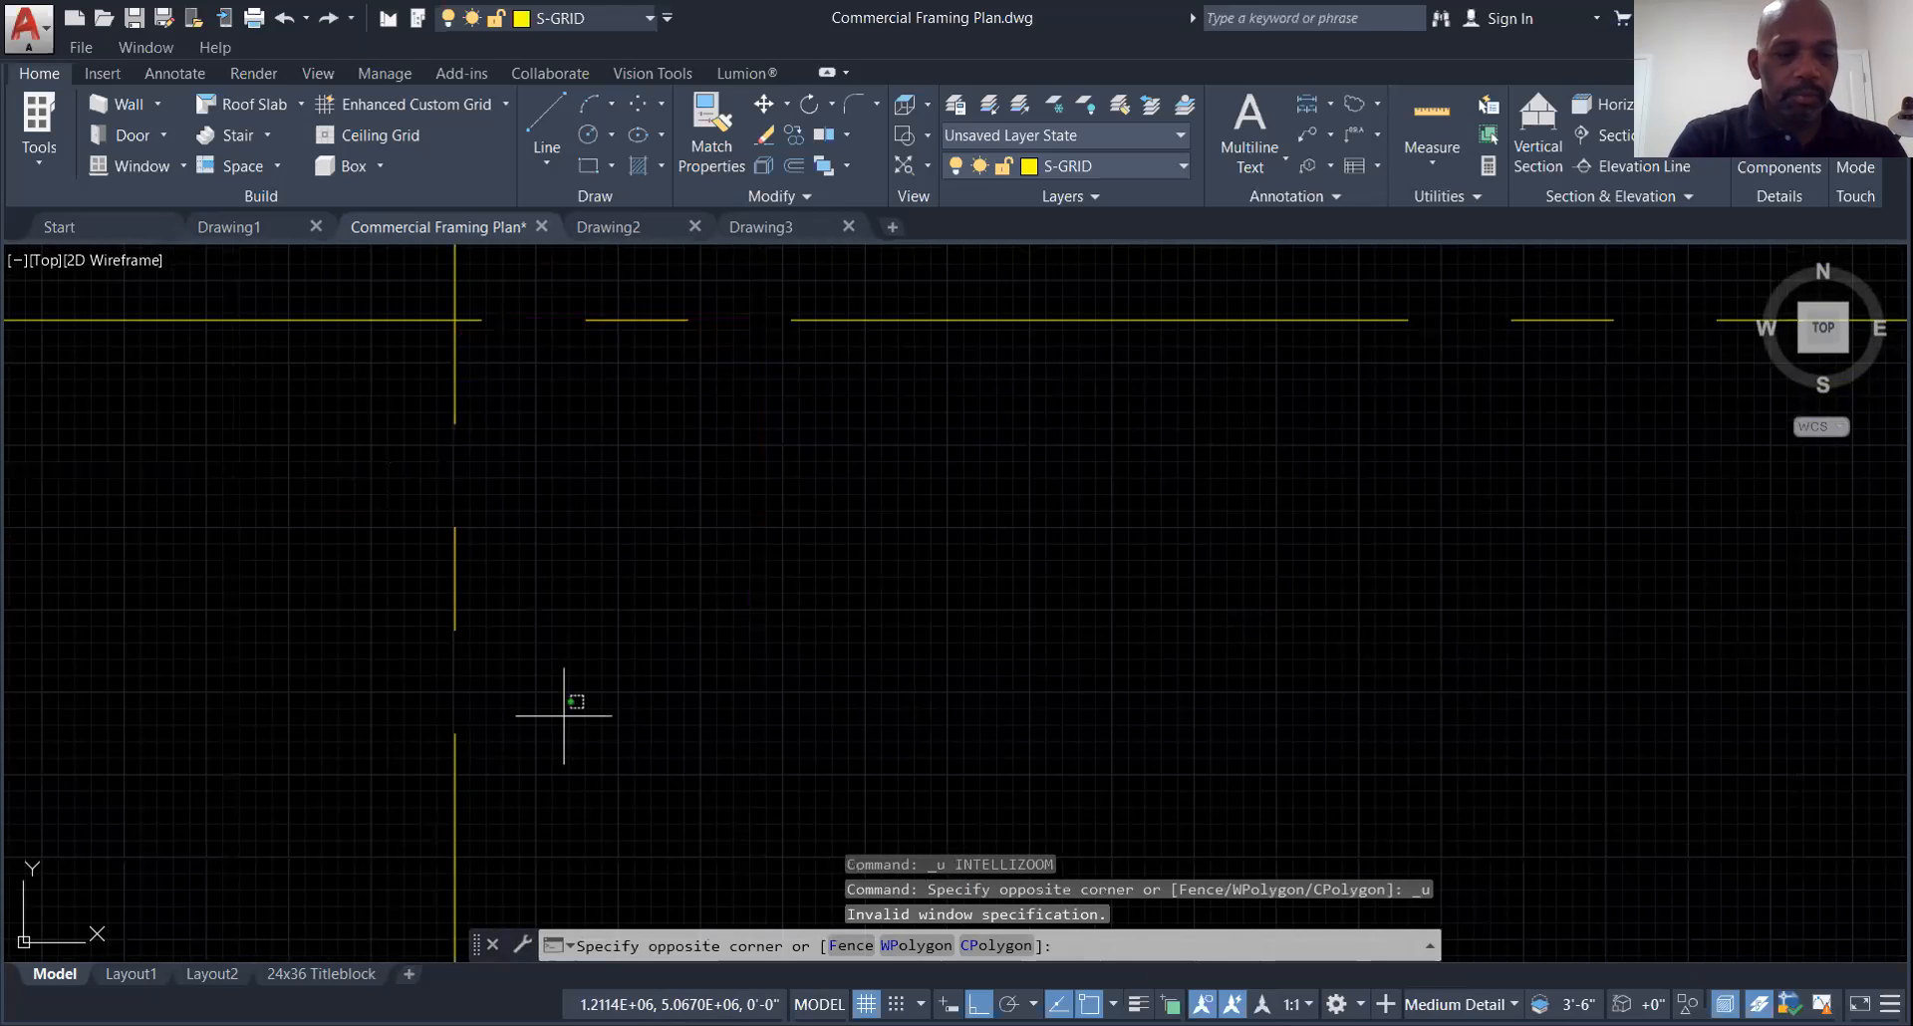
{"action": "key", "text": "ctrl+z"}
{"action": "scroll", "coordinate": [632, 682], "scroll_direction": "down", "scroll_amount": 3}
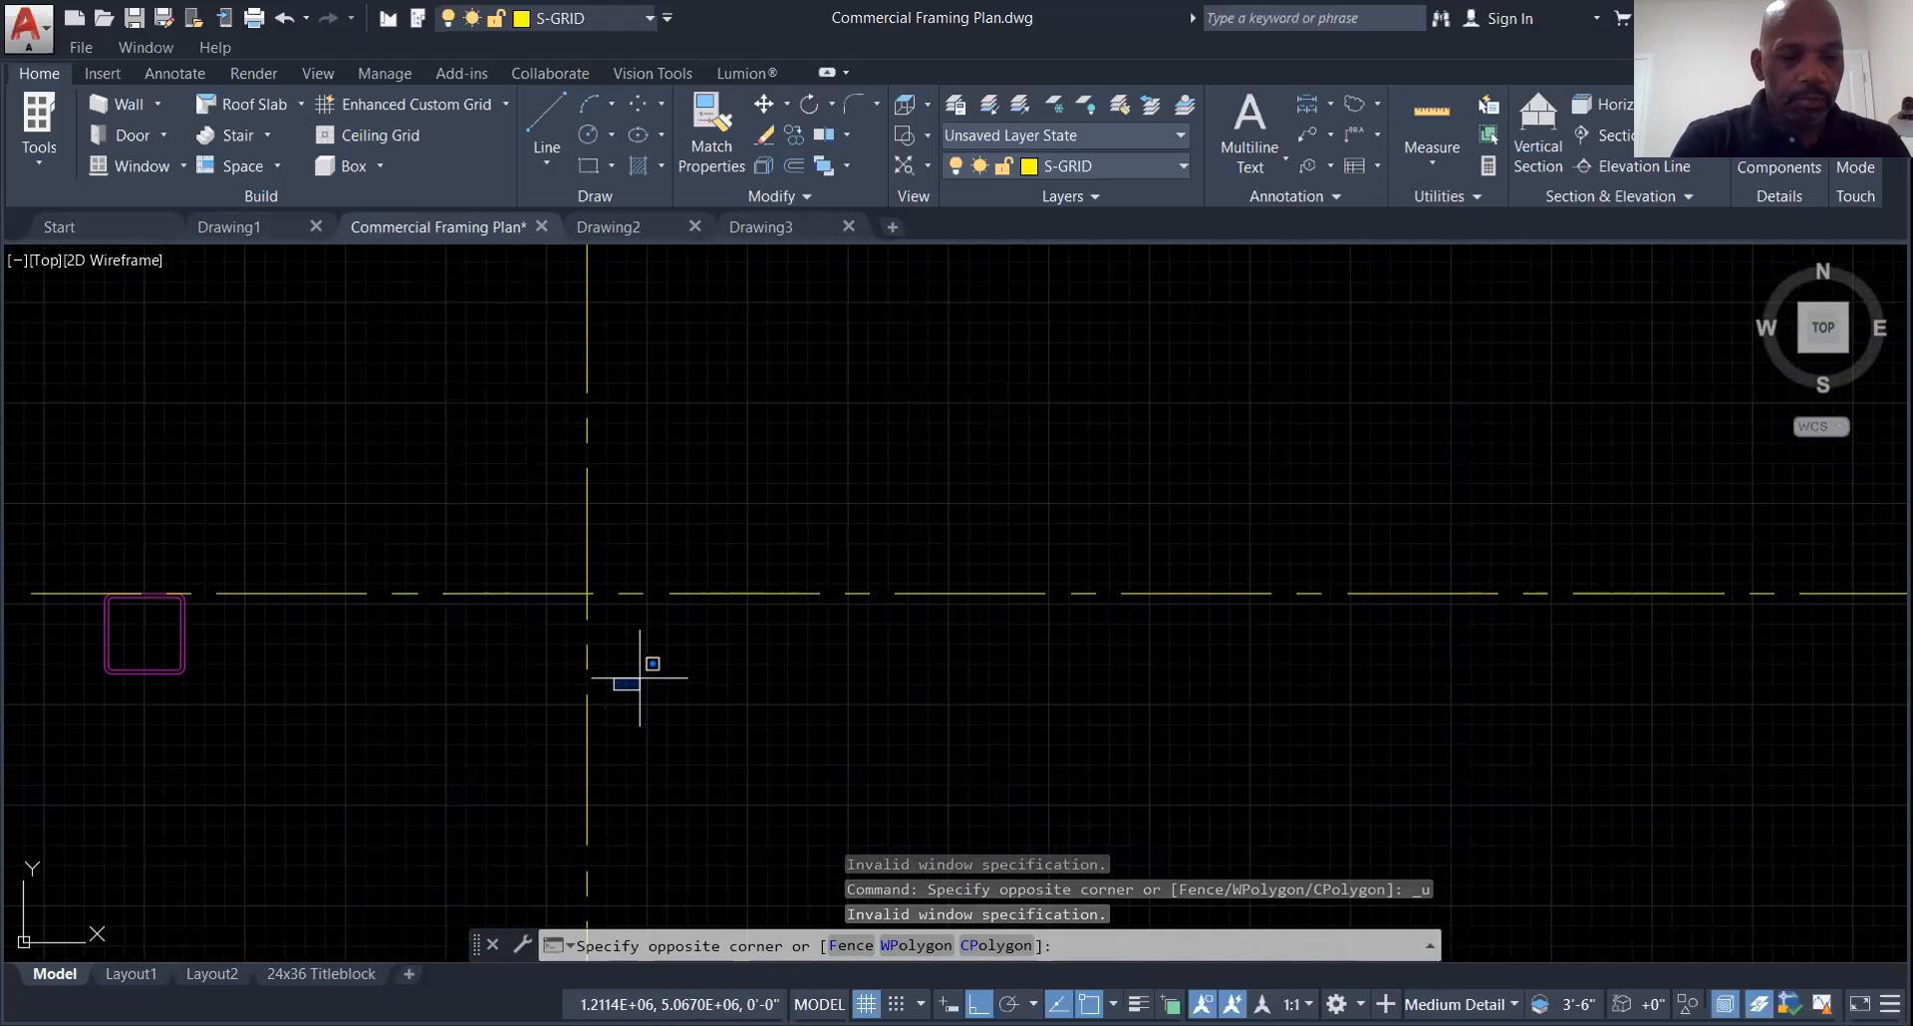
{"action": "key", "text": "ctrl+z"}
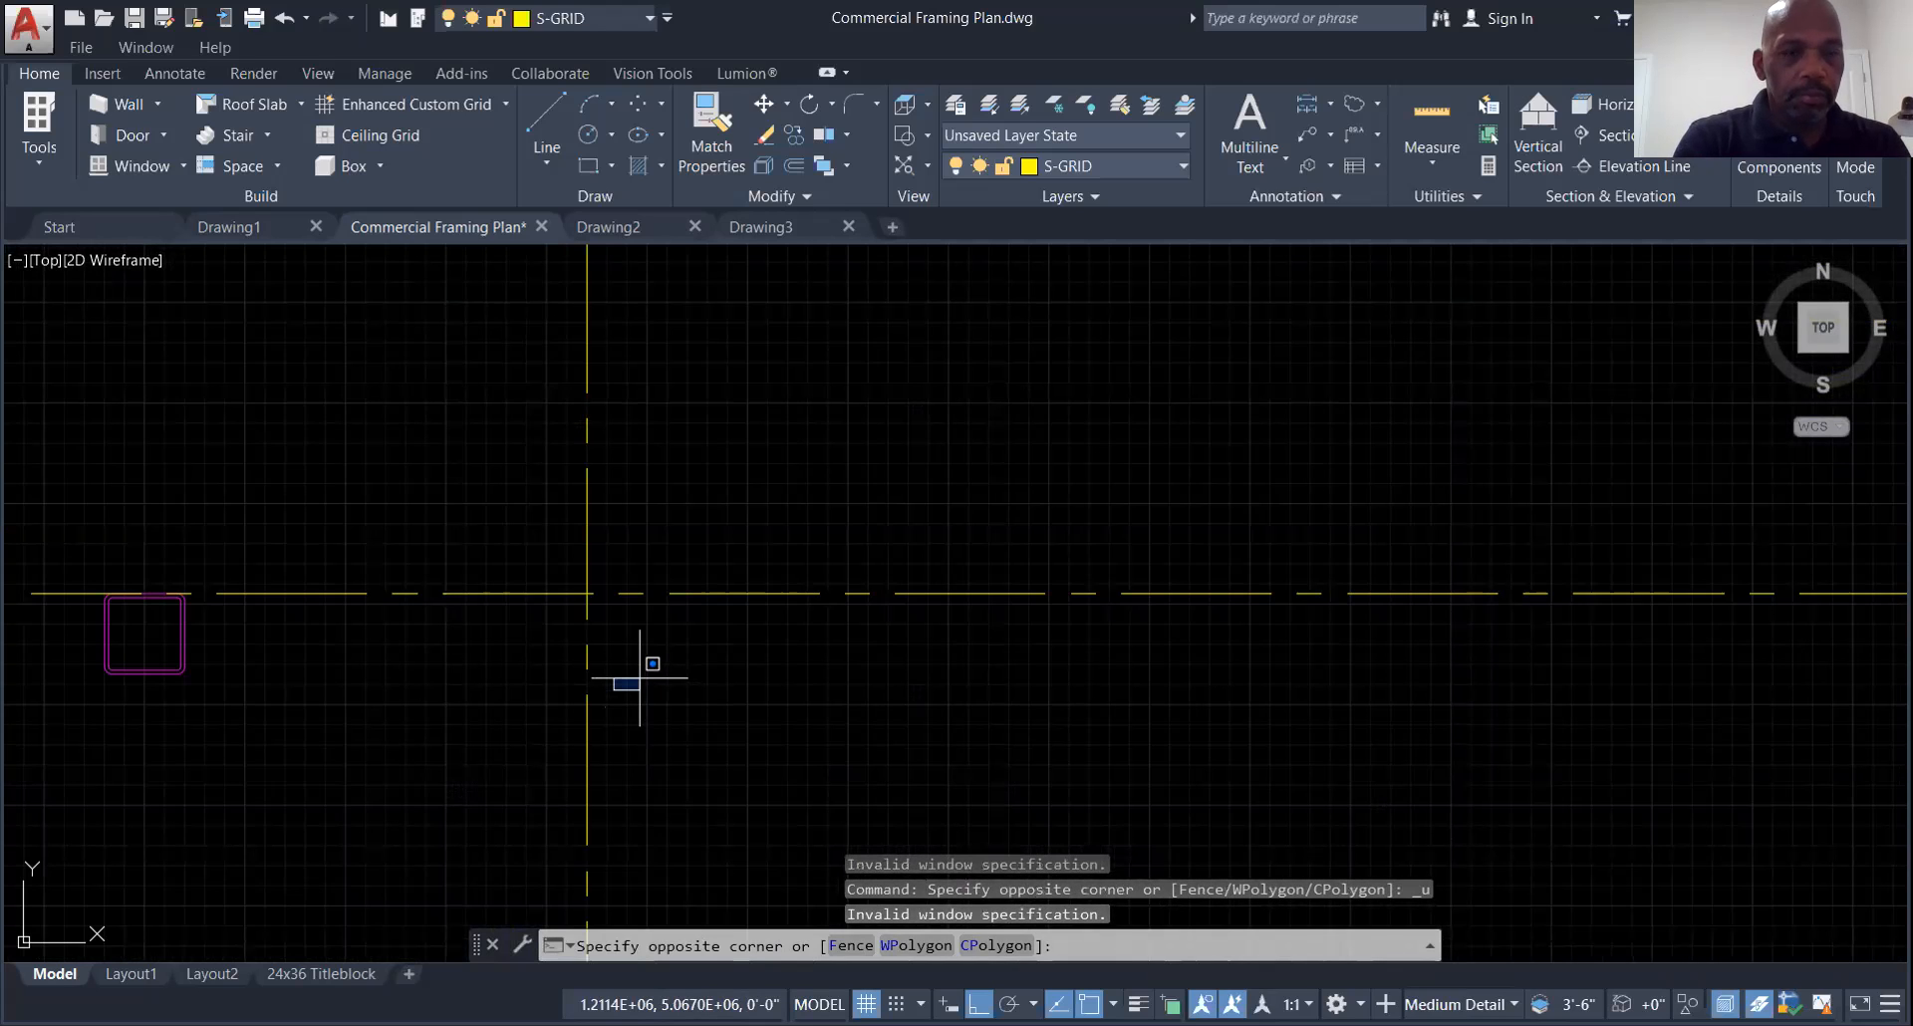
{"action": "key", "text": "ctrl+z"}
{"action": "key", "text": "ctrl+z"}
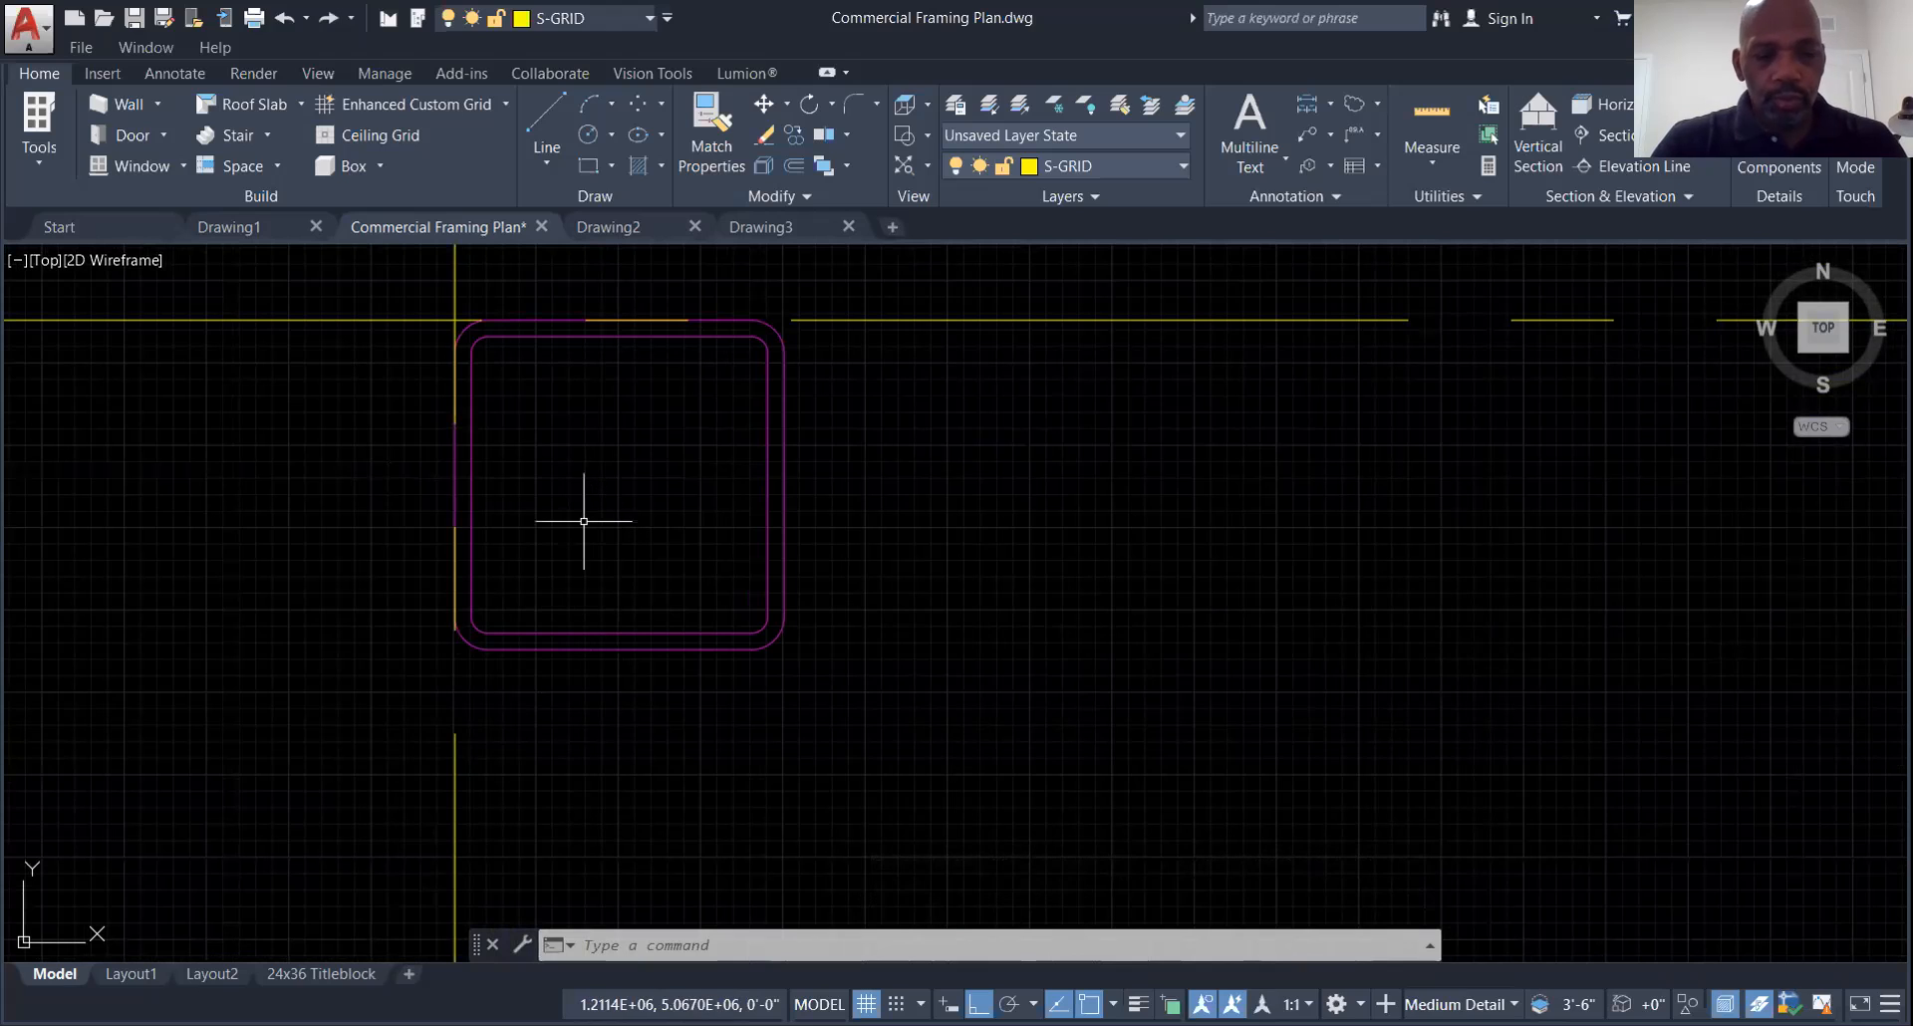
Move the tube section from the midpoint of its top edge to the grid intersection, centering it on the vertical grid line
{"action": "right_click", "coordinate": [1026, 487]}
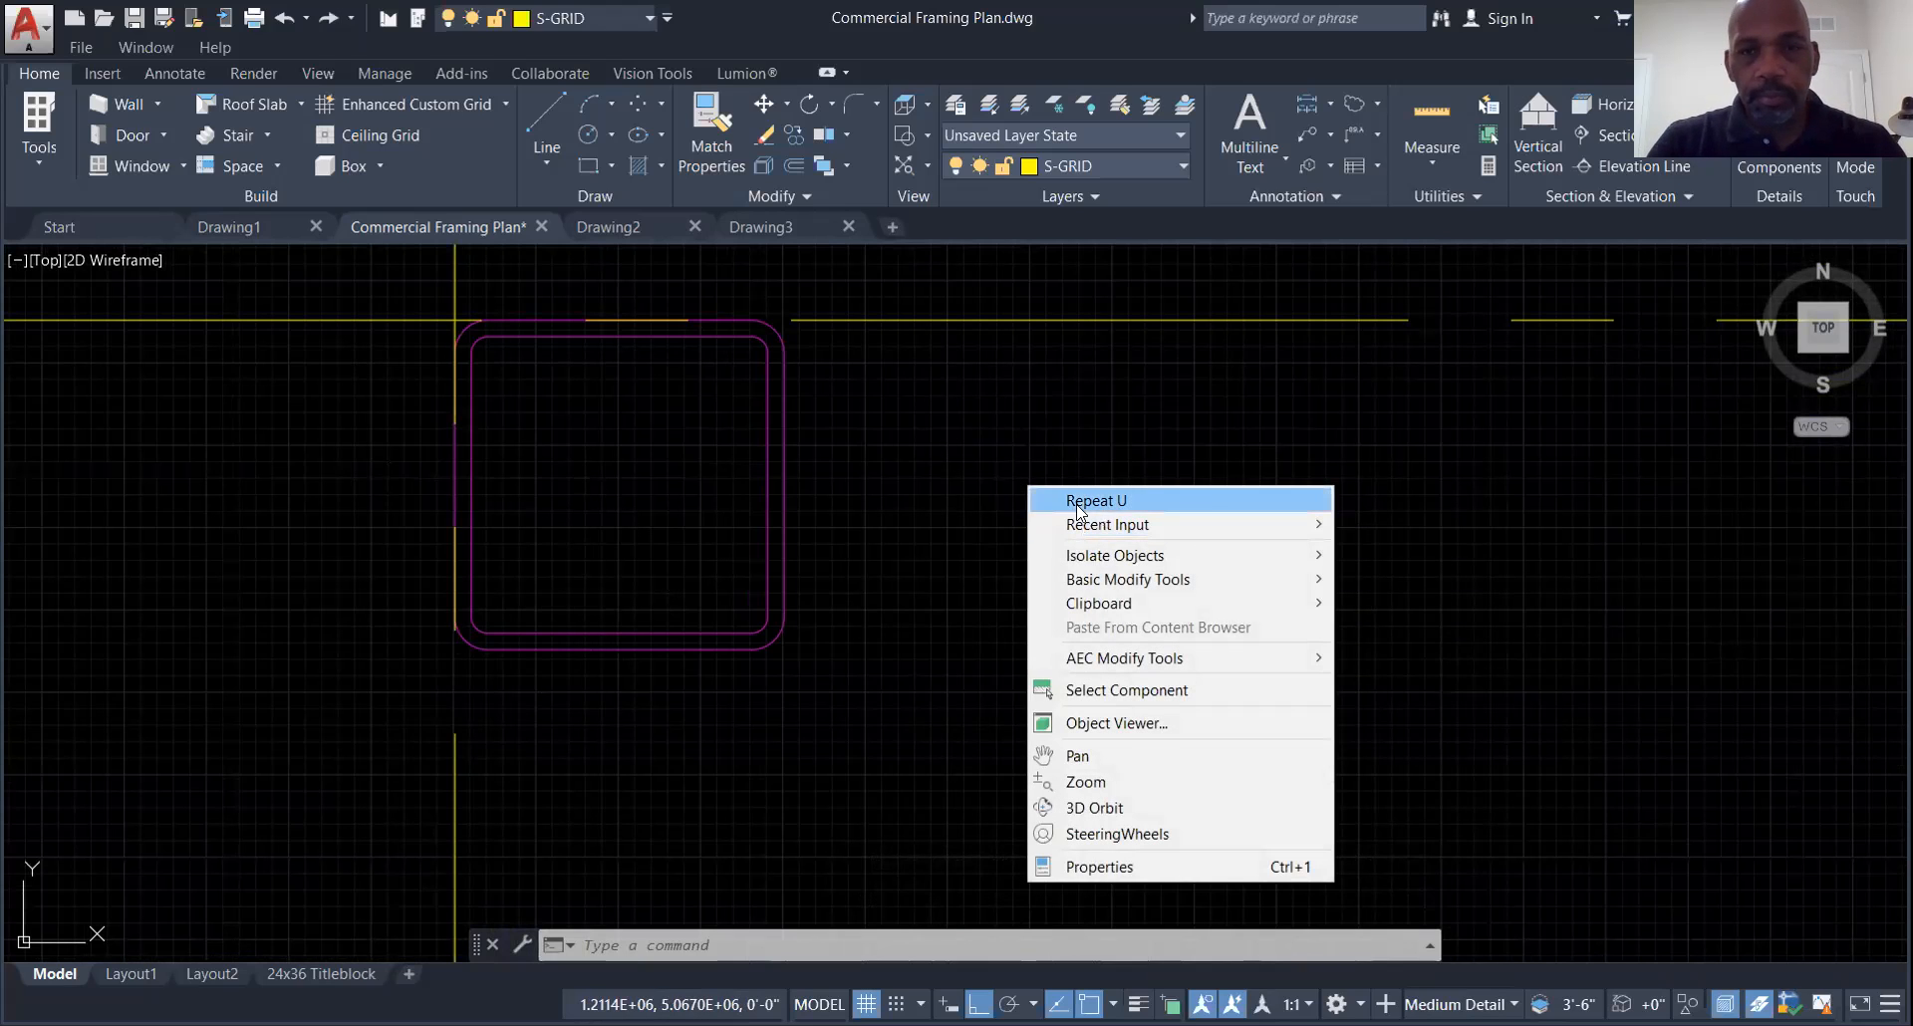
{"action": "mouse_move", "coordinate": [1108, 524]}
{"action": "left_click", "coordinate": [1397, 548]}
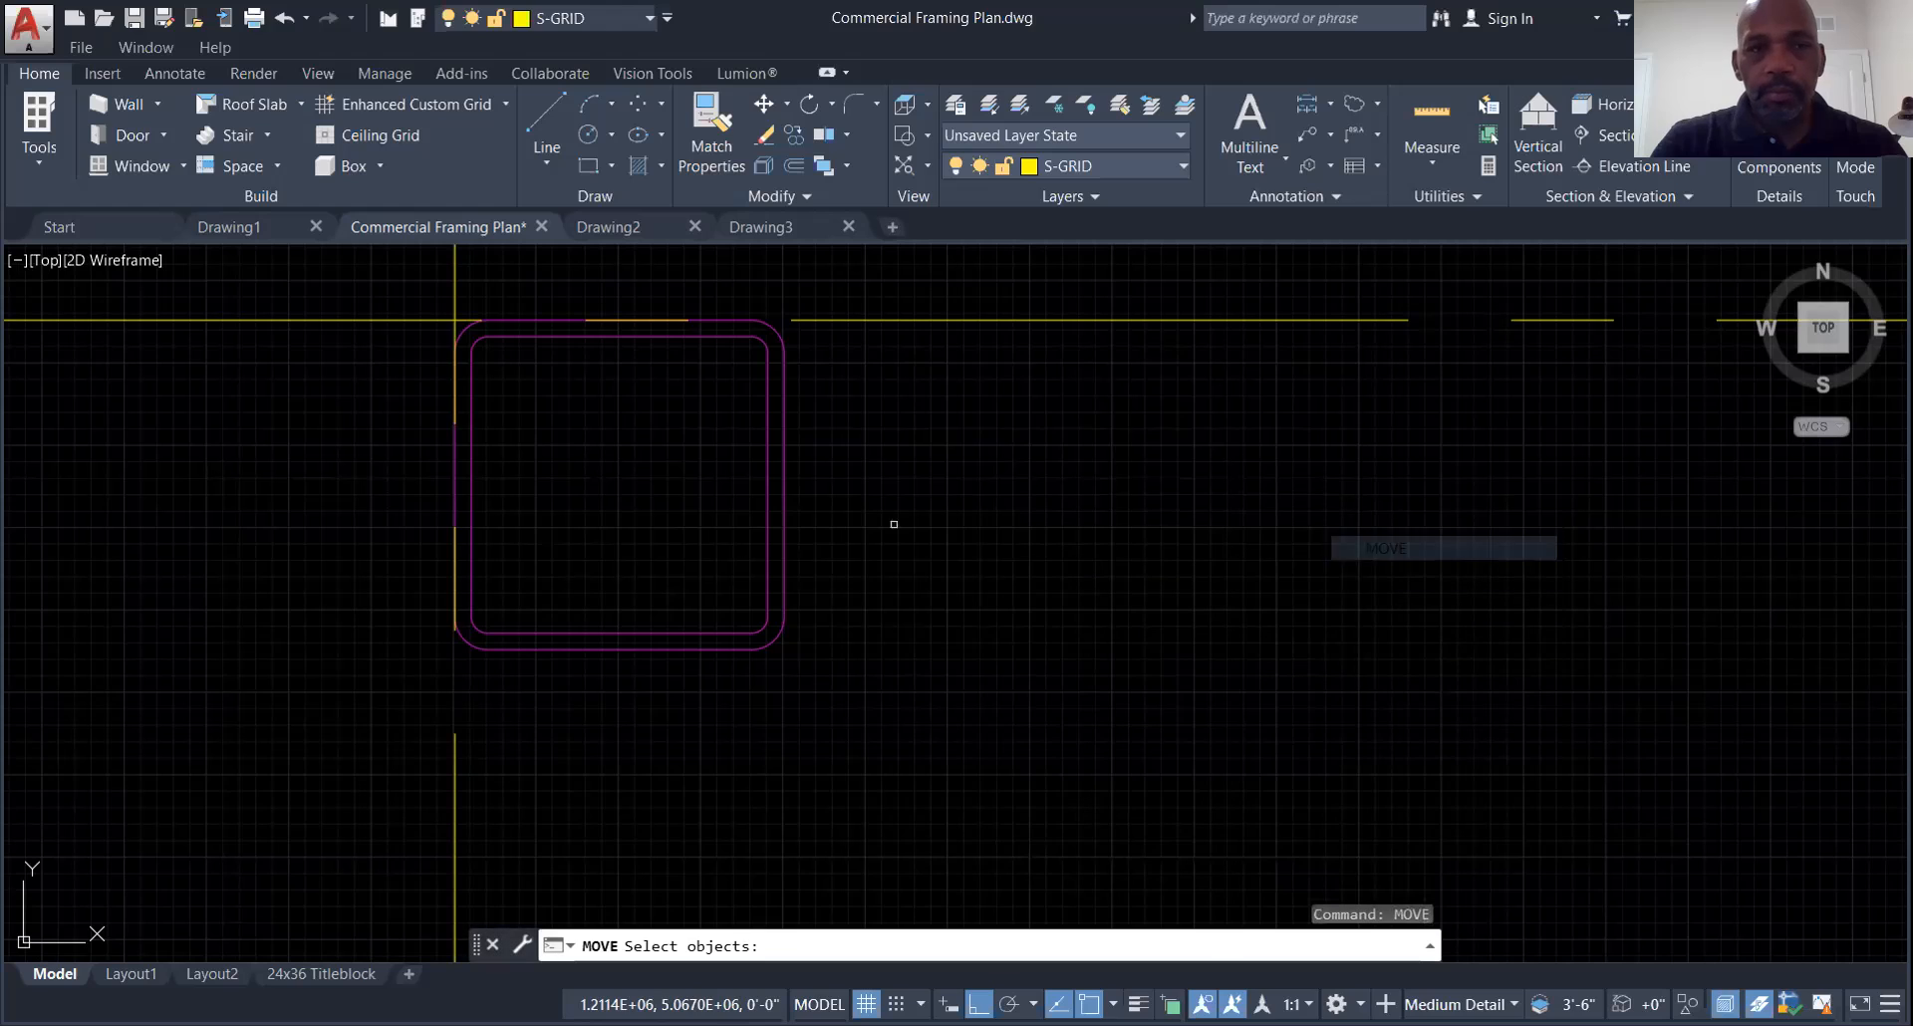
{"action": "left_click", "coordinate": [838, 514]}
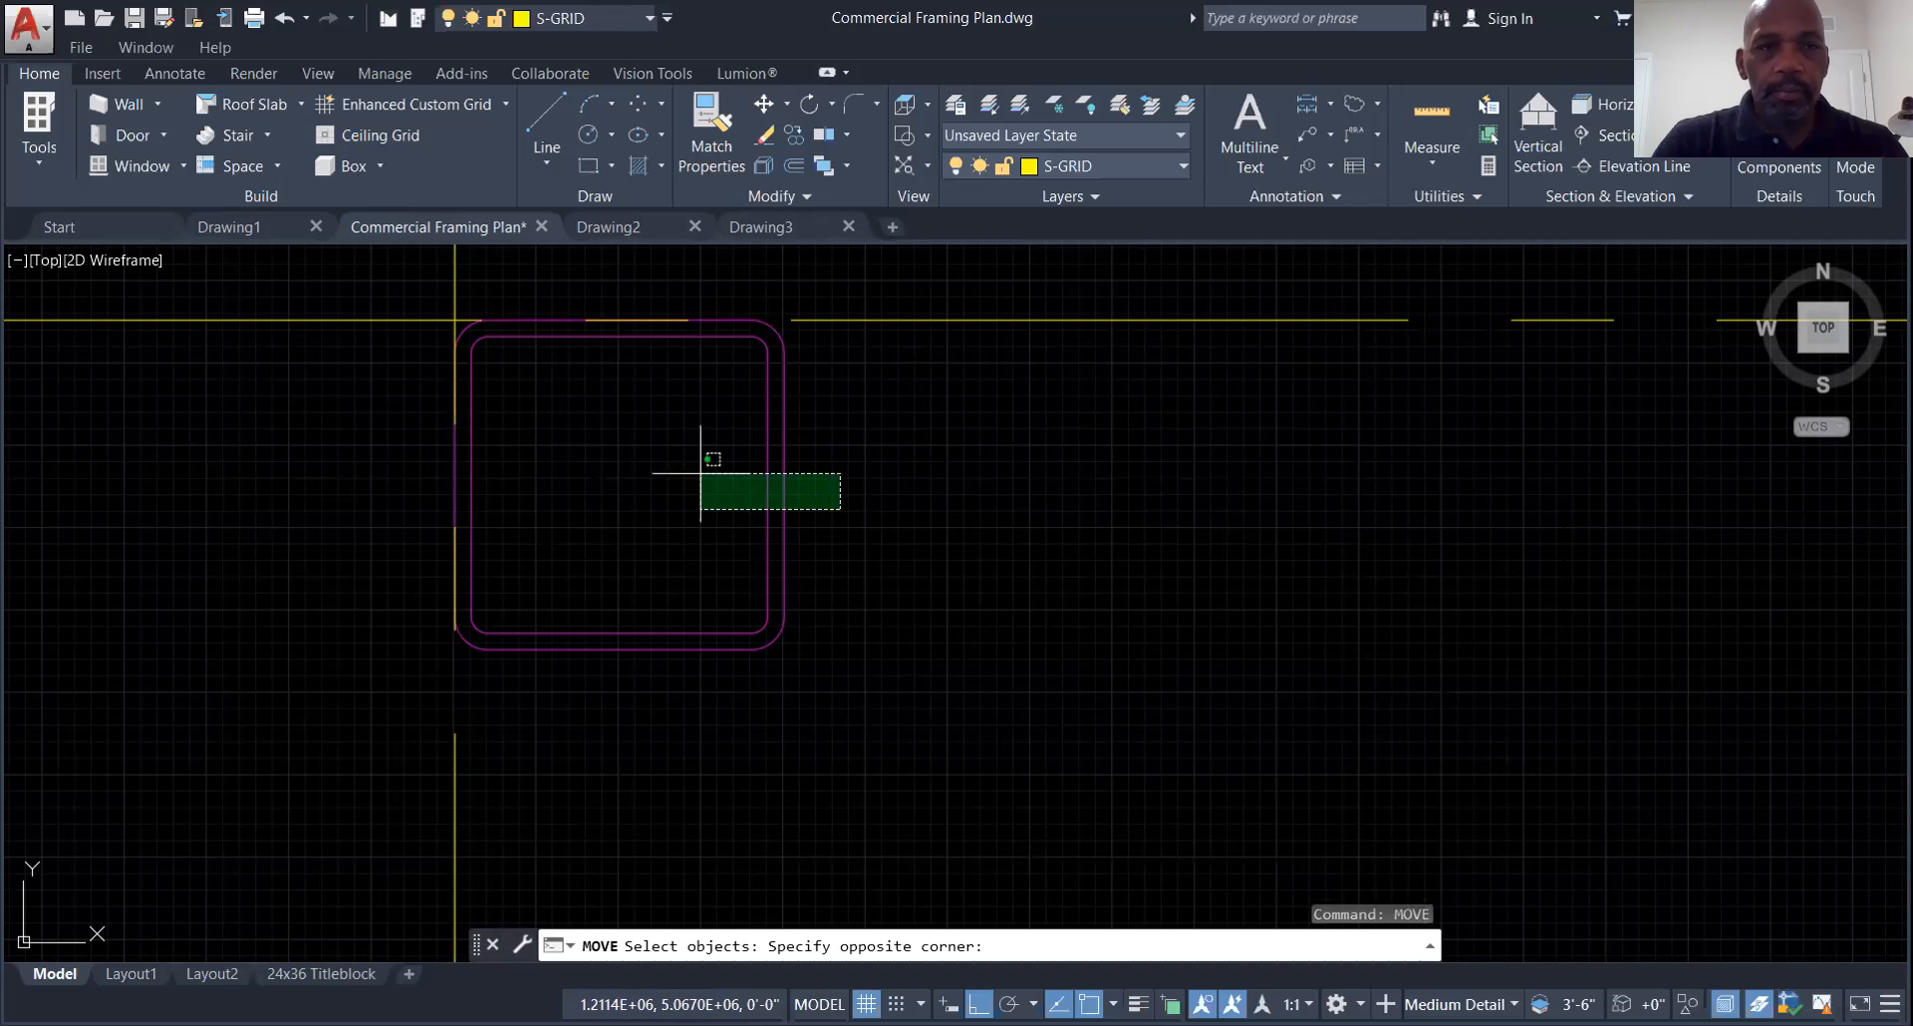
{"action": "left_click", "coordinate": [701, 461]}
{"action": "key", "text": "Return"}
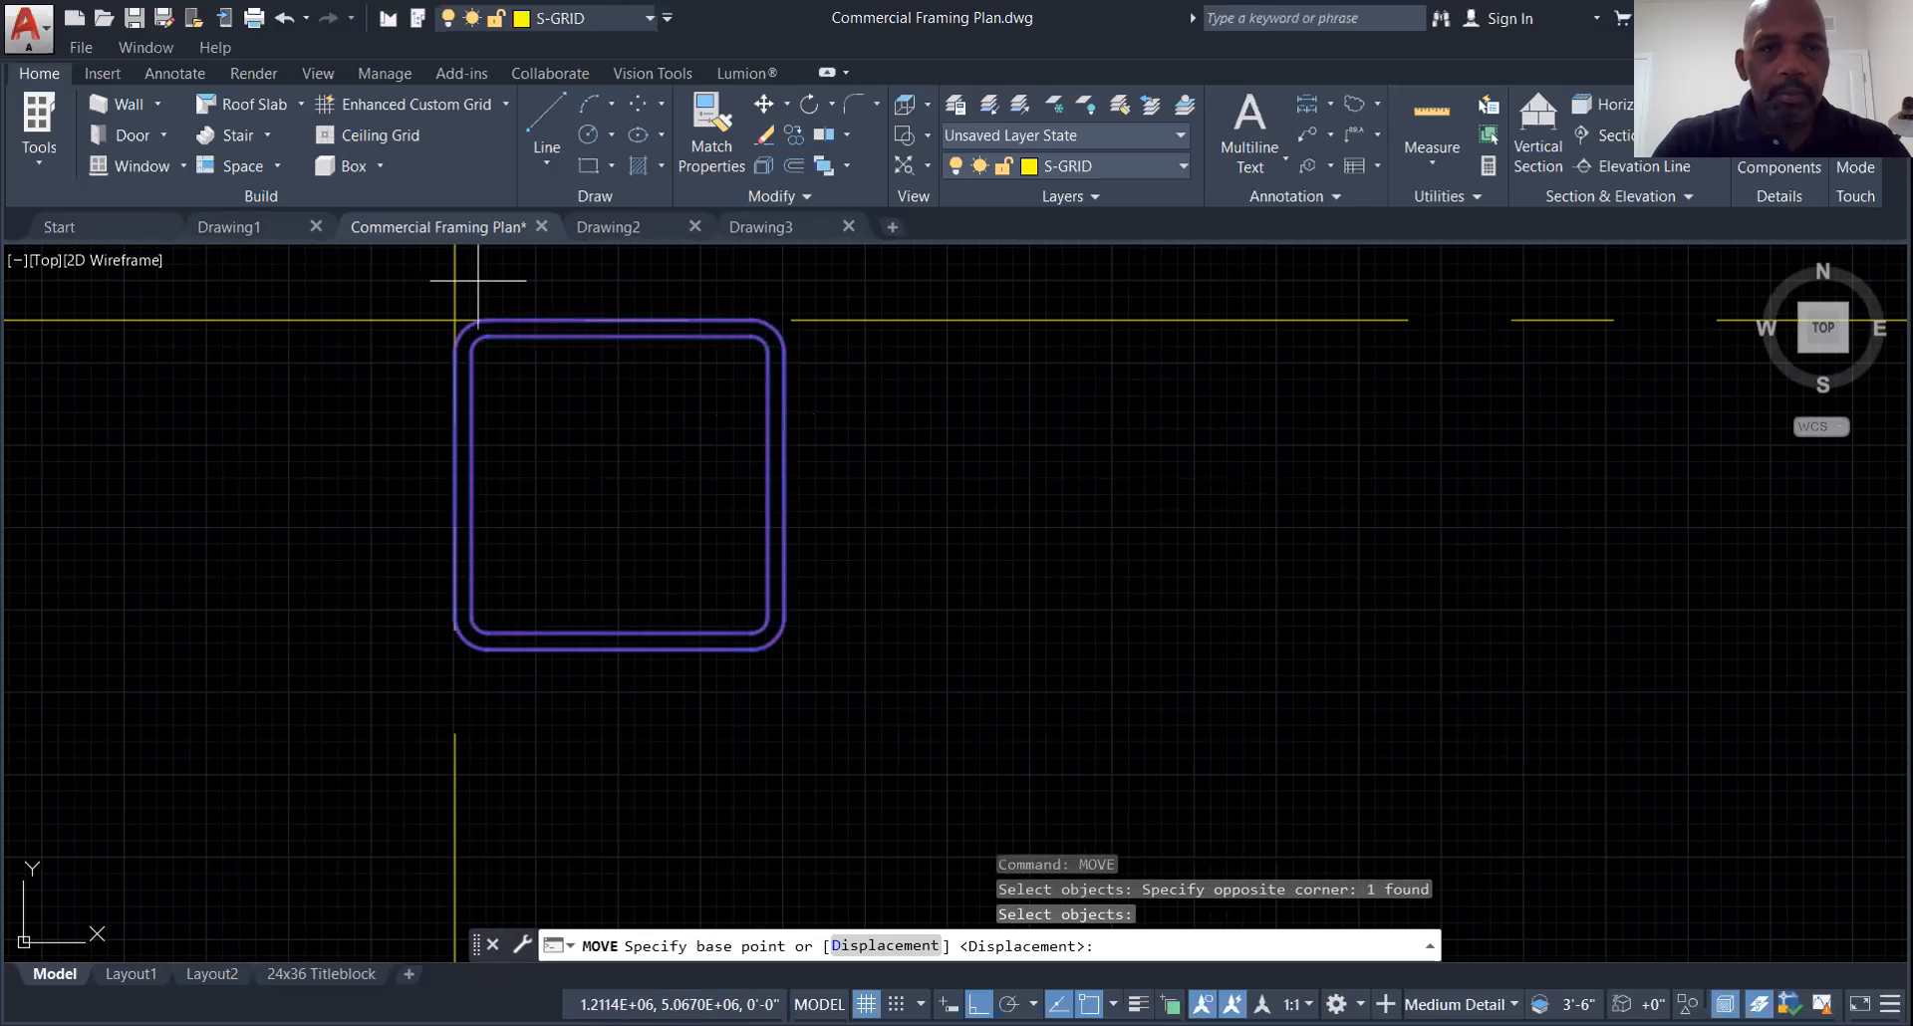
{"action": "left_click", "coordinate": [619, 319]}
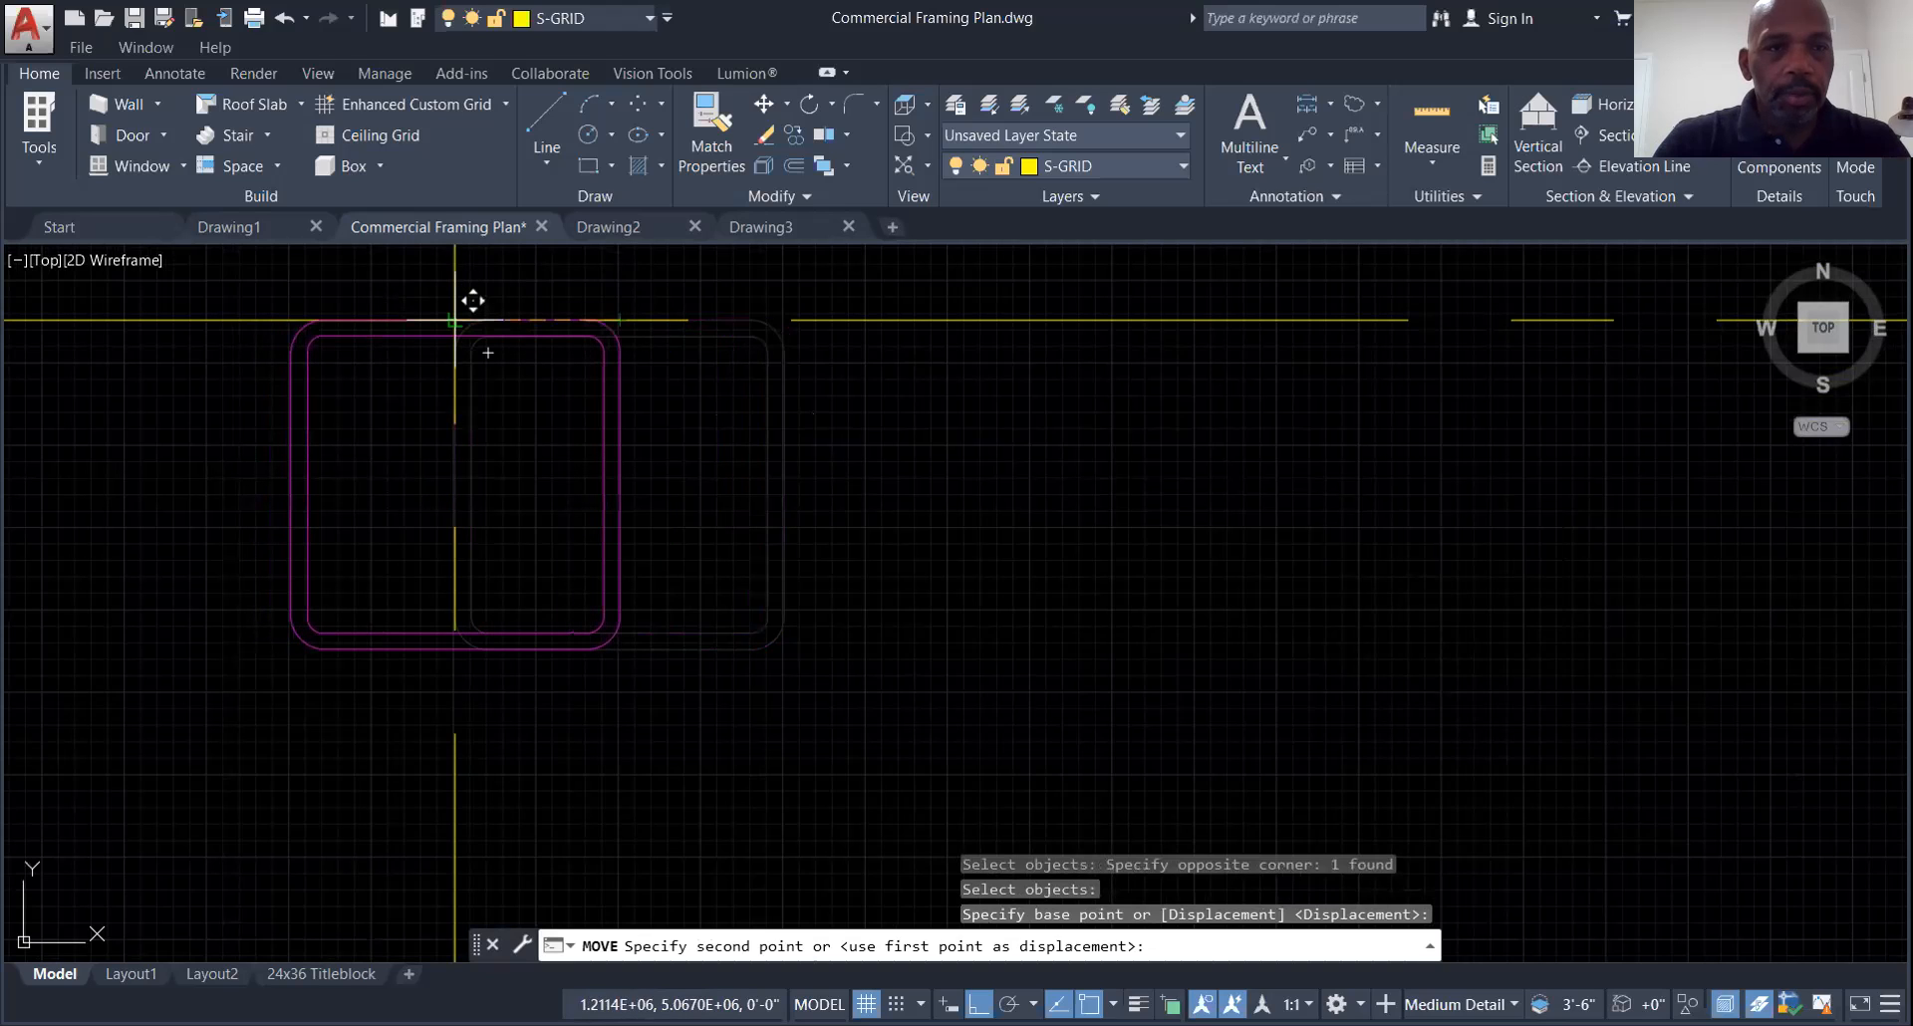
{"action": "left_click", "coordinate": [454, 319]}
Move the tube section up from the midpoint of its left edge to the horizontal grid line, centering it on the grid intersection
{"action": "right_click", "coordinate": [680, 681]}
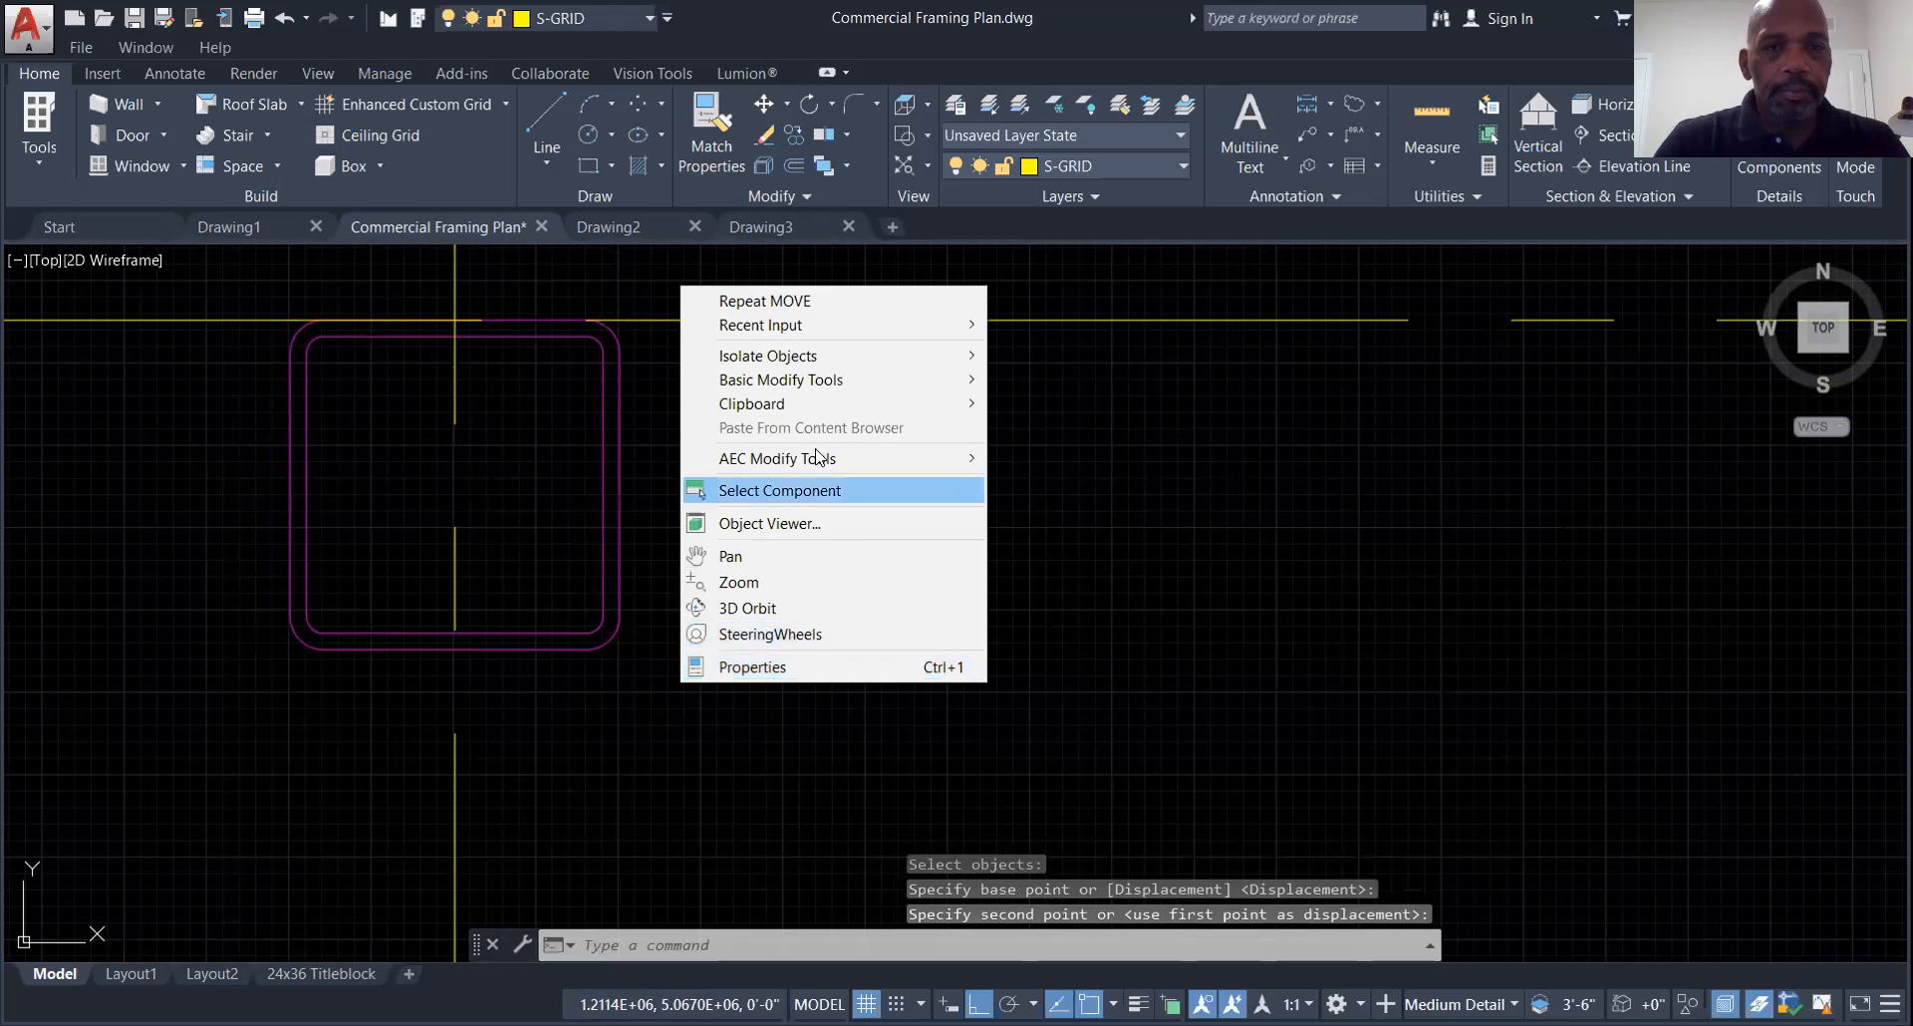
{"action": "left_click", "coordinate": [763, 300]}
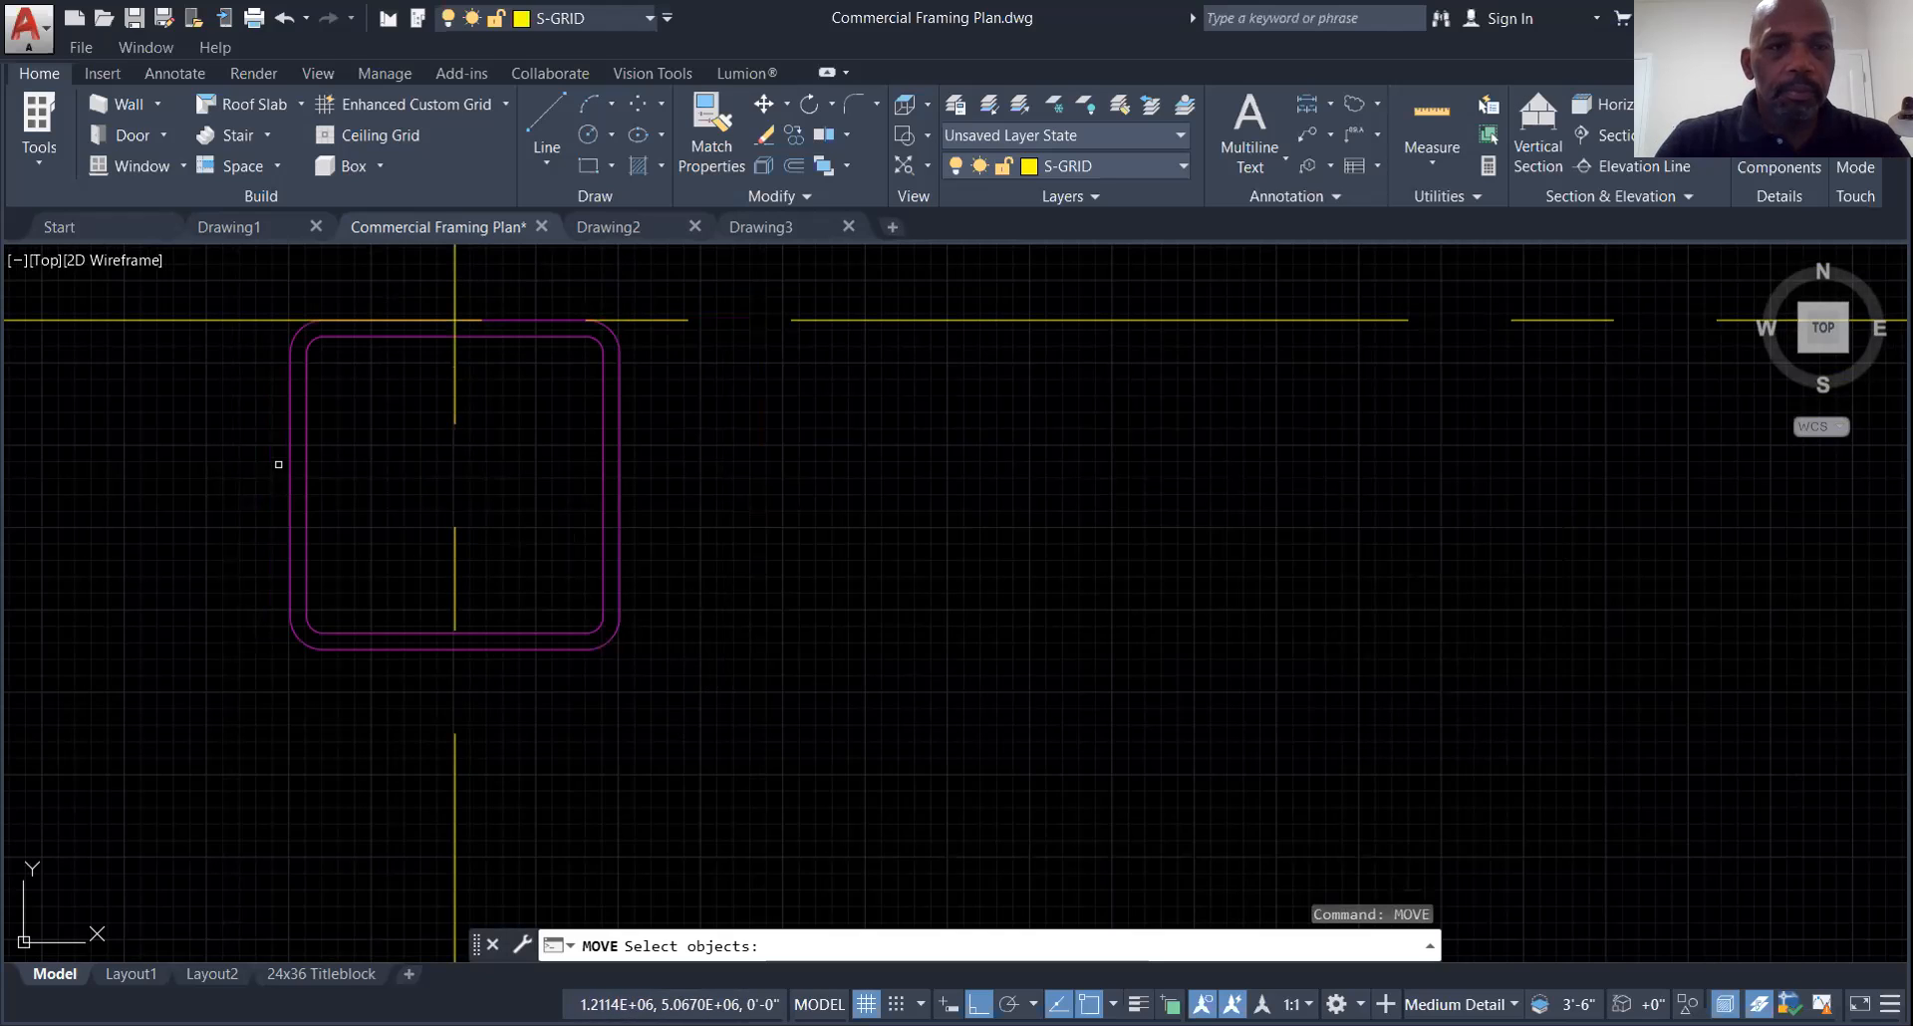
{"action": "left_click", "coordinate": [288, 456]}
{"action": "key", "text": "Return"}
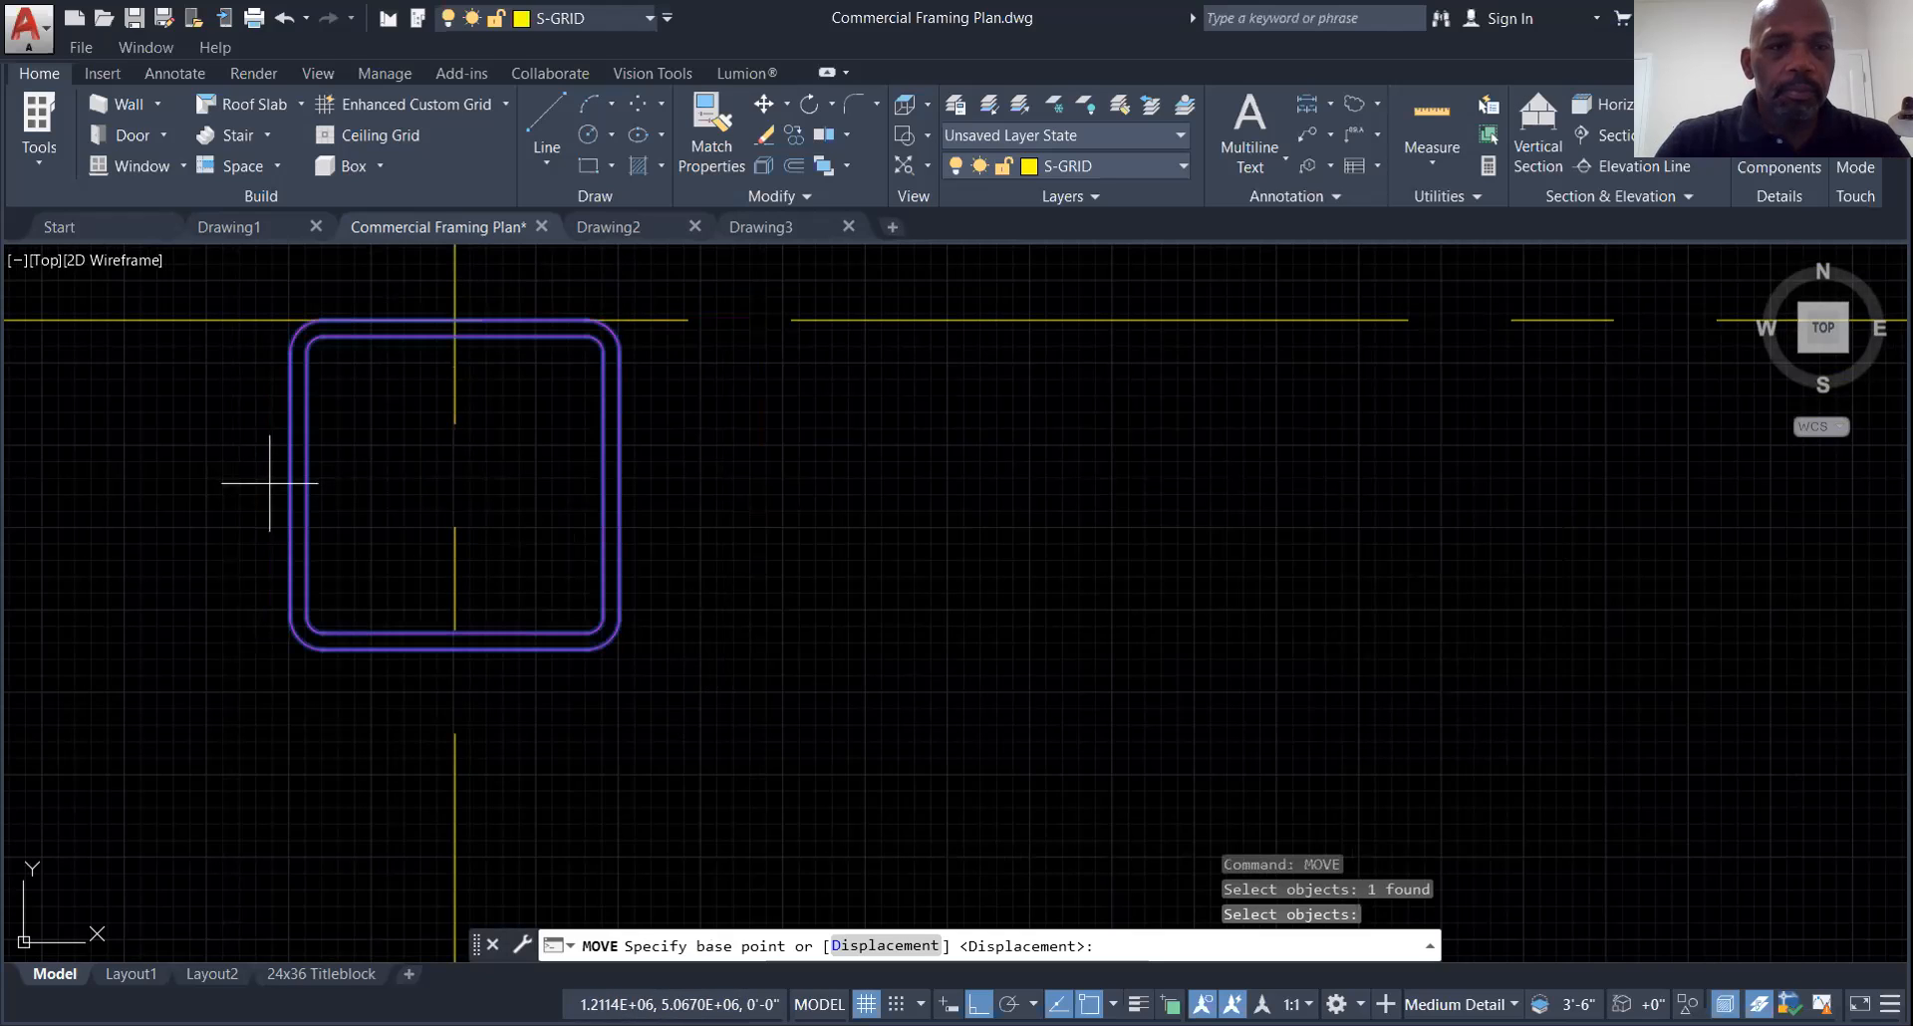
{"action": "left_click", "coordinate": [288, 488]}
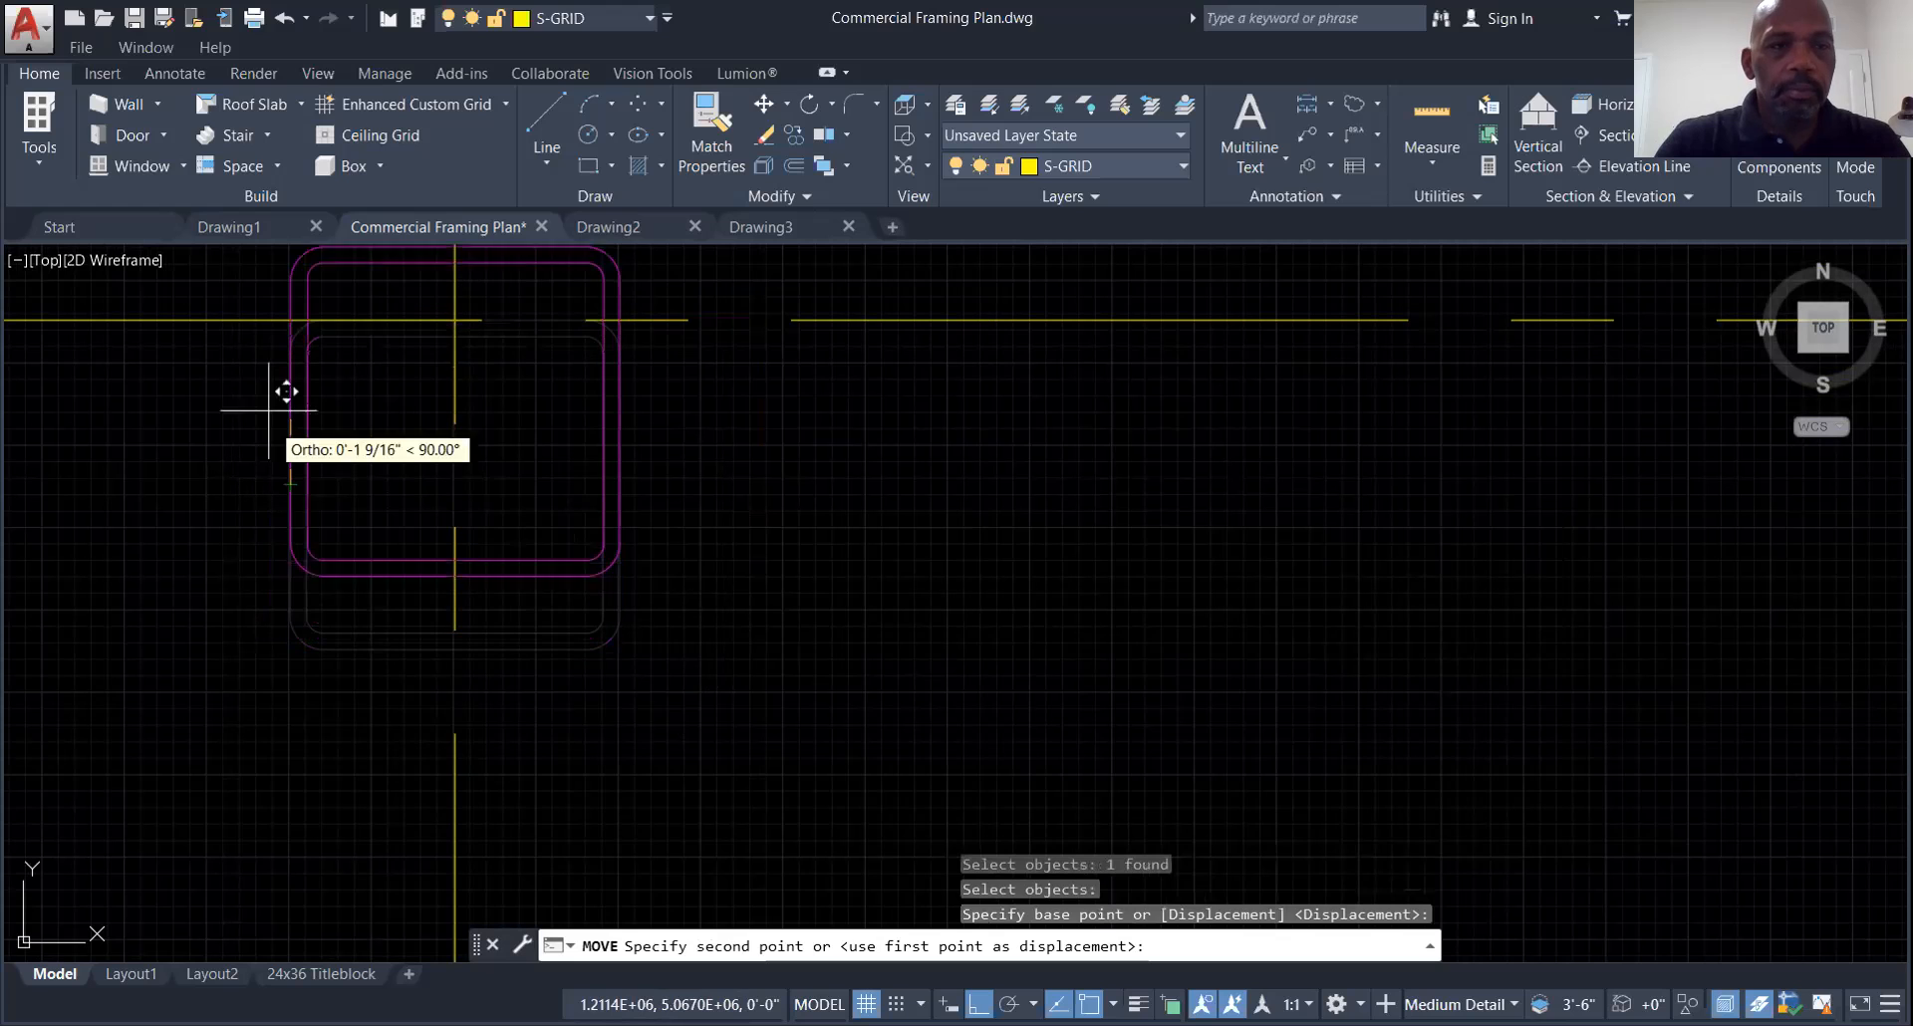
{"action": "left_click", "coordinate": [307, 299]}
Copy the tube column to the other two intersections of the top grid row, using the upper ends of the vertical grid lines as reference points
{"action": "scroll", "coordinate": [495, 606], "scroll_direction": "down", "scroll_amount": 5}
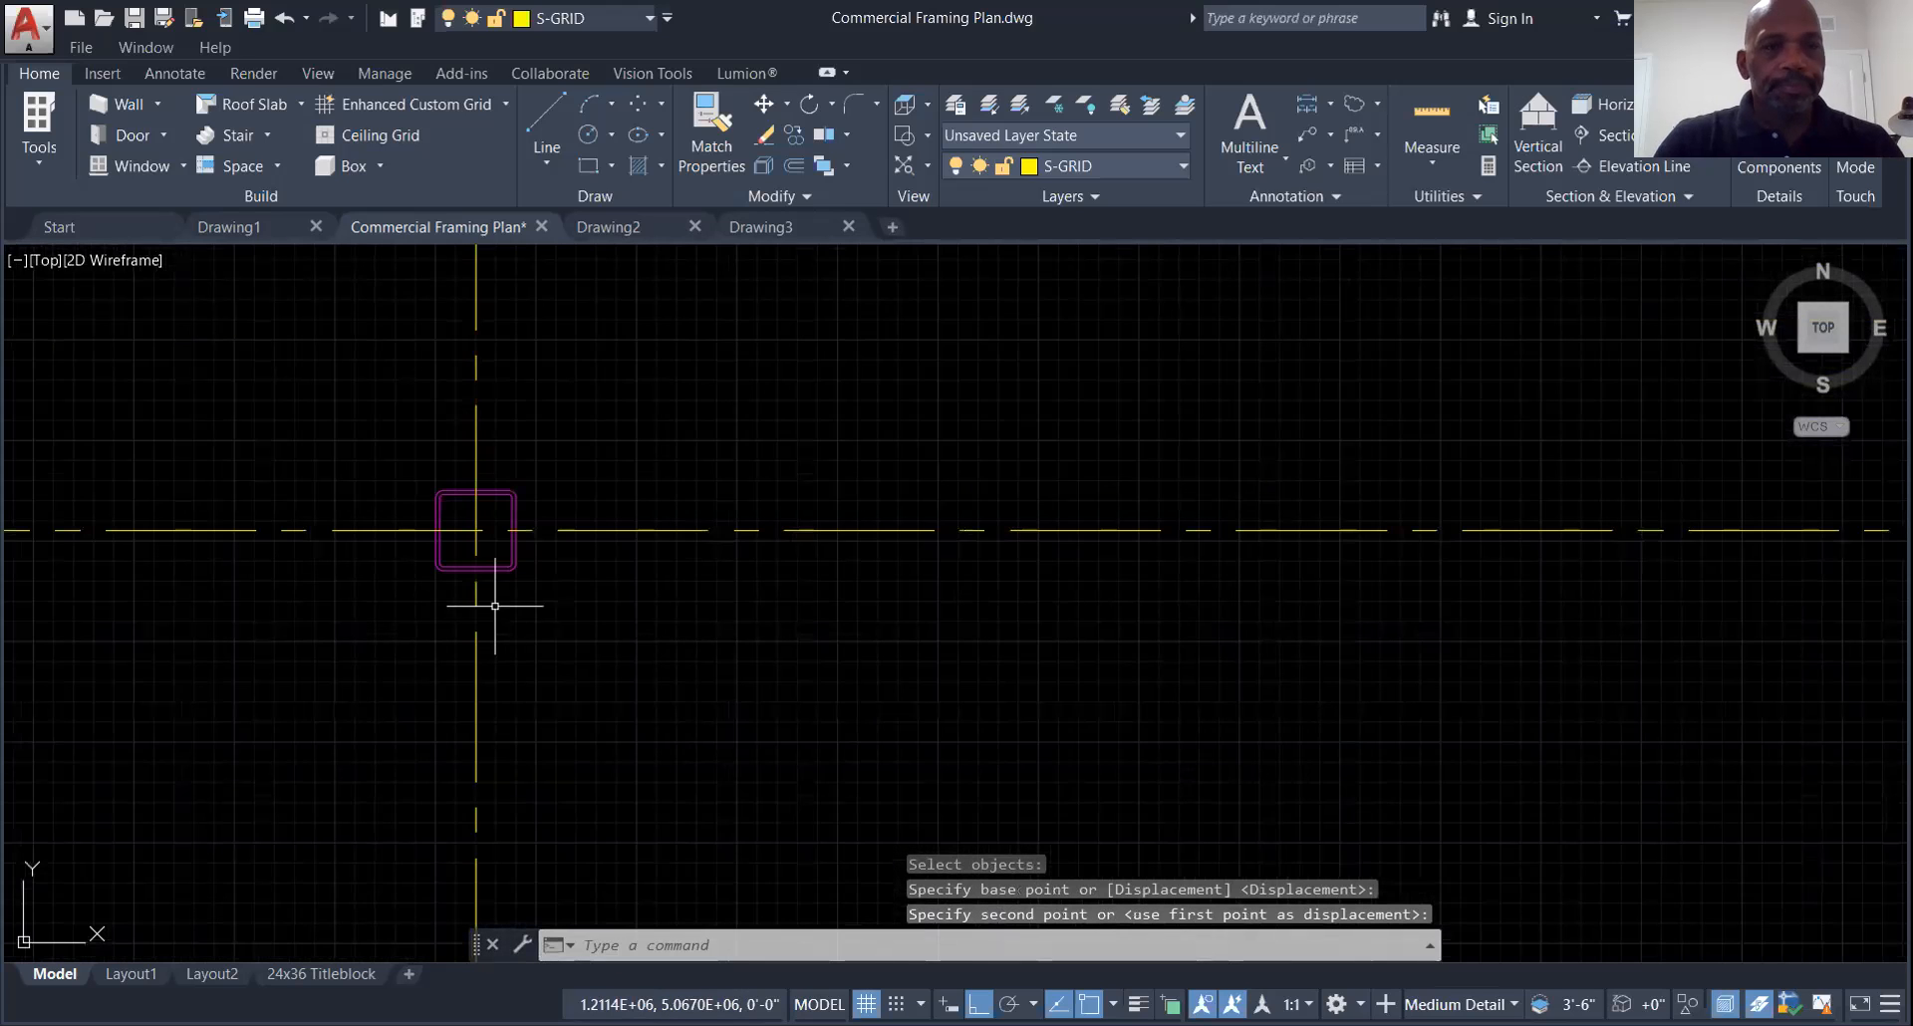
{"action": "scroll", "coordinate": [562, 621], "scroll_direction": "down", "scroll_amount": 2}
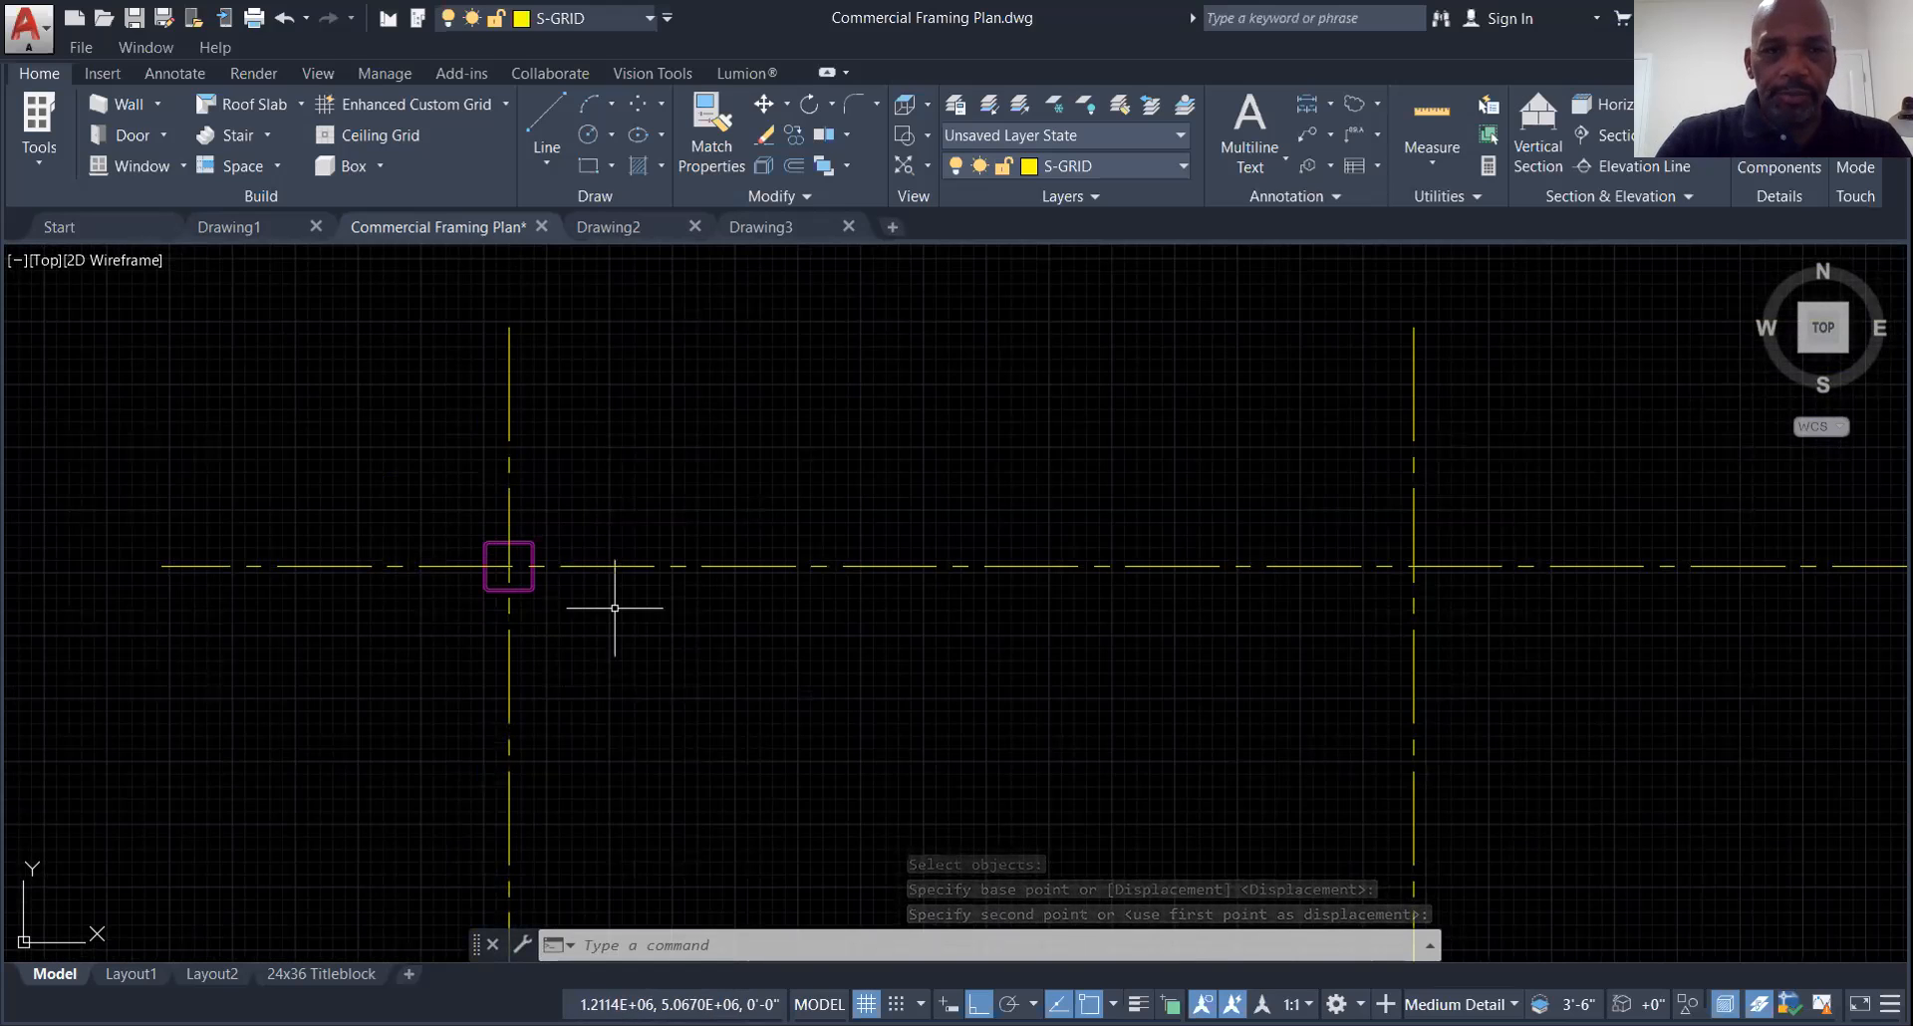
{"action": "scroll", "coordinate": [606, 625], "scroll_direction": "down", "scroll_amount": 4}
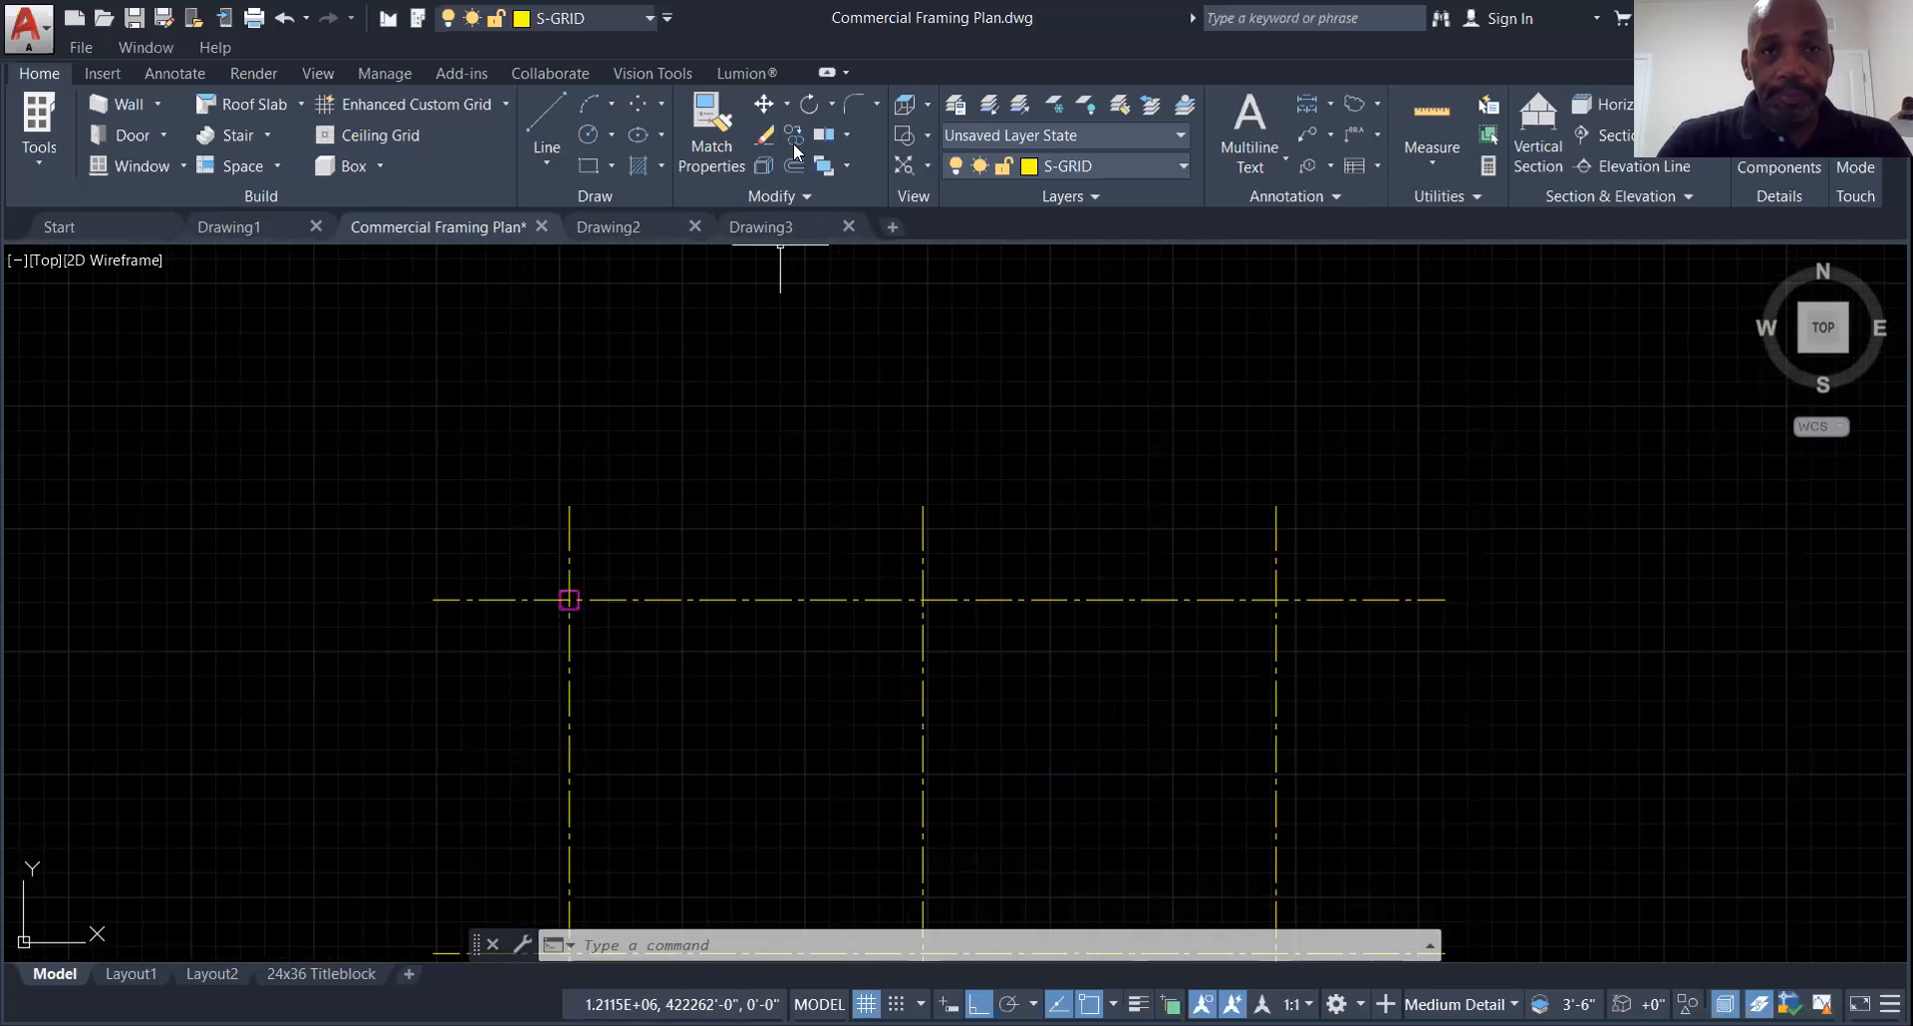
{"action": "left_click", "coordinate": [794, 135]}
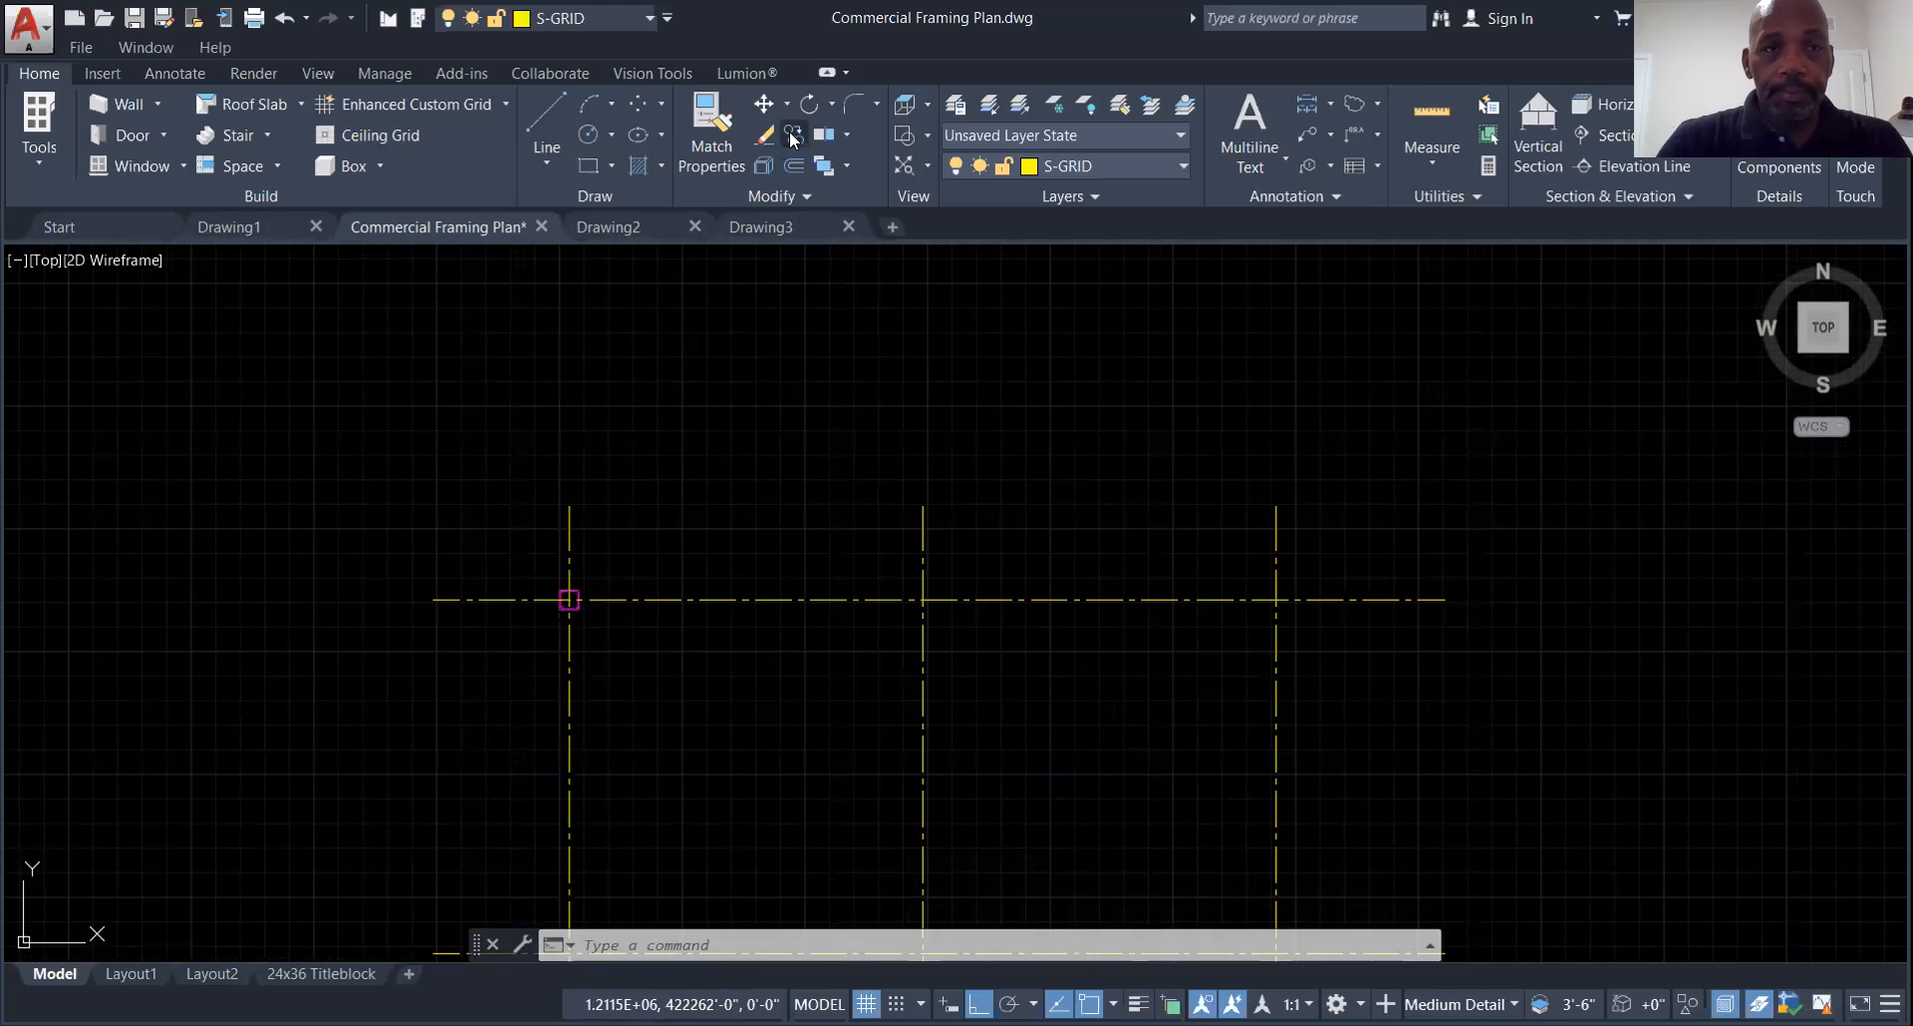
{"action": "scroll", "coordinate": [668, 594], "scroll_direction": "up", "scroll_amount": 2}
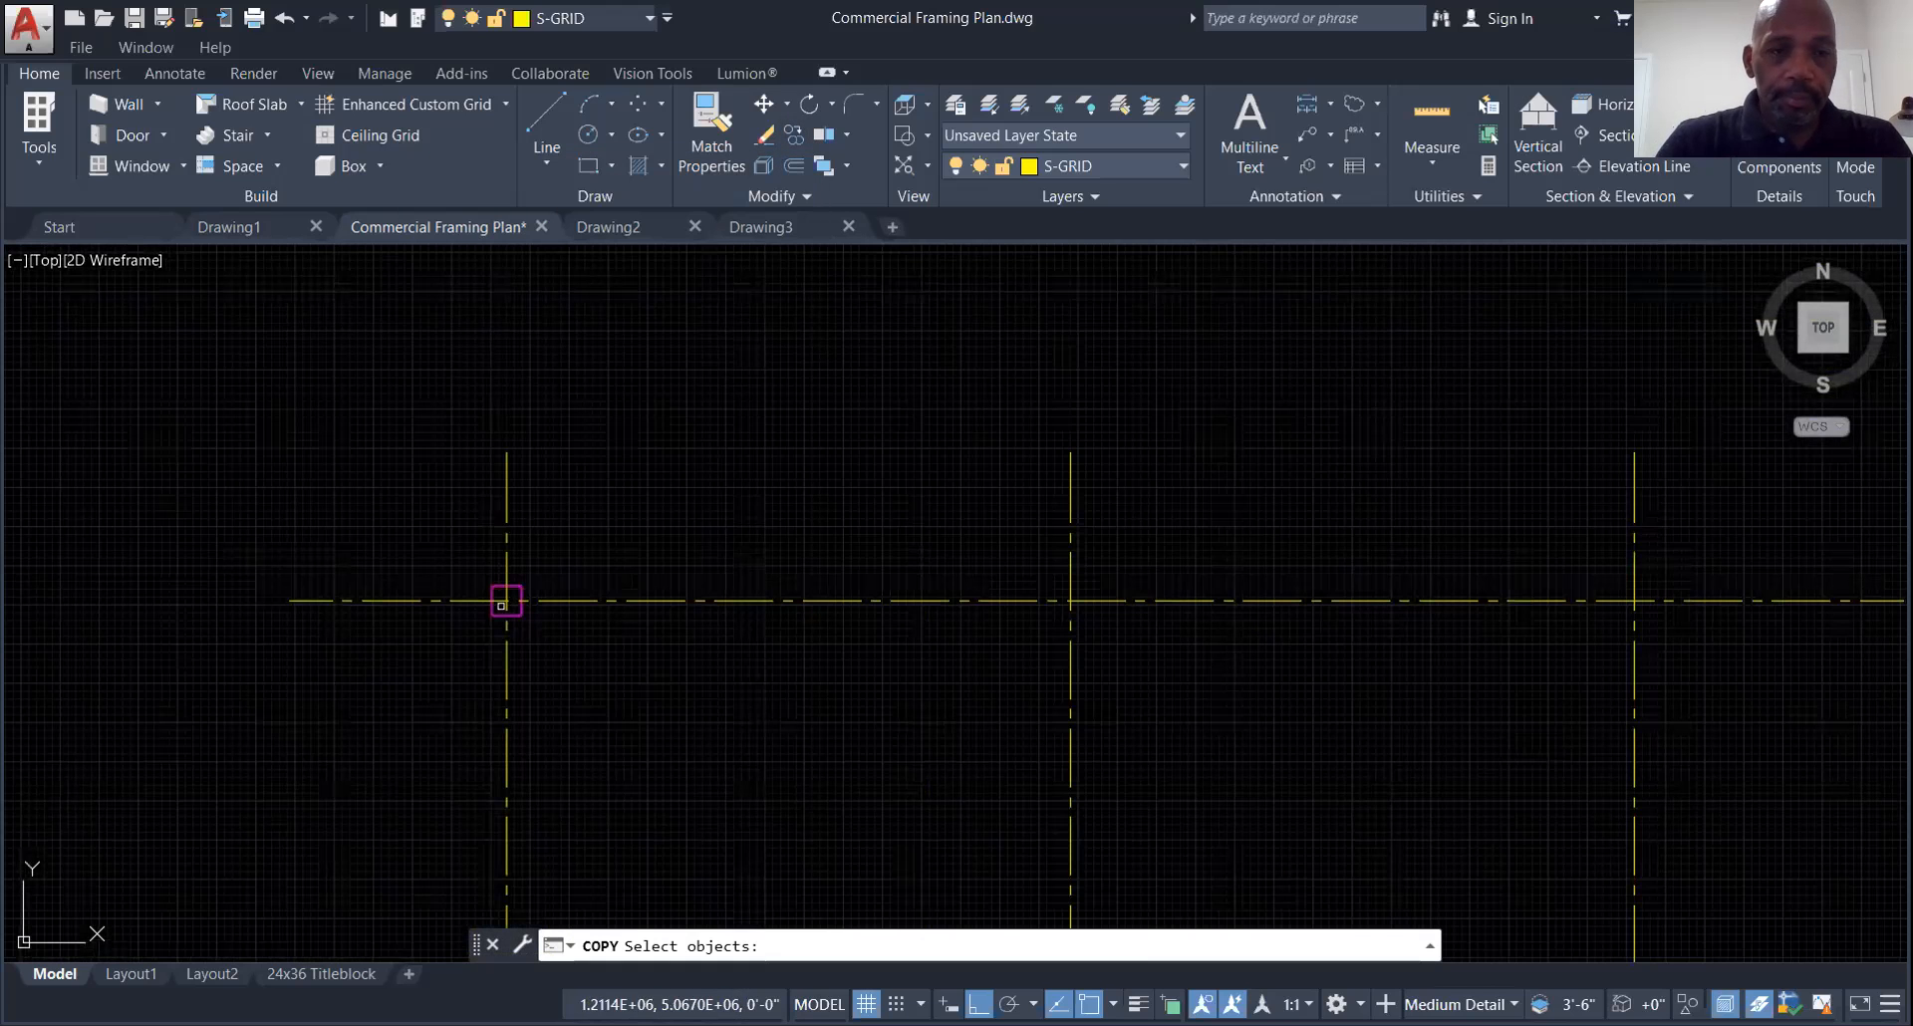
{"action": "left_click", "coordinate": [439, 539]}
{"action": "left_click", "coordinate": [627, 611]}
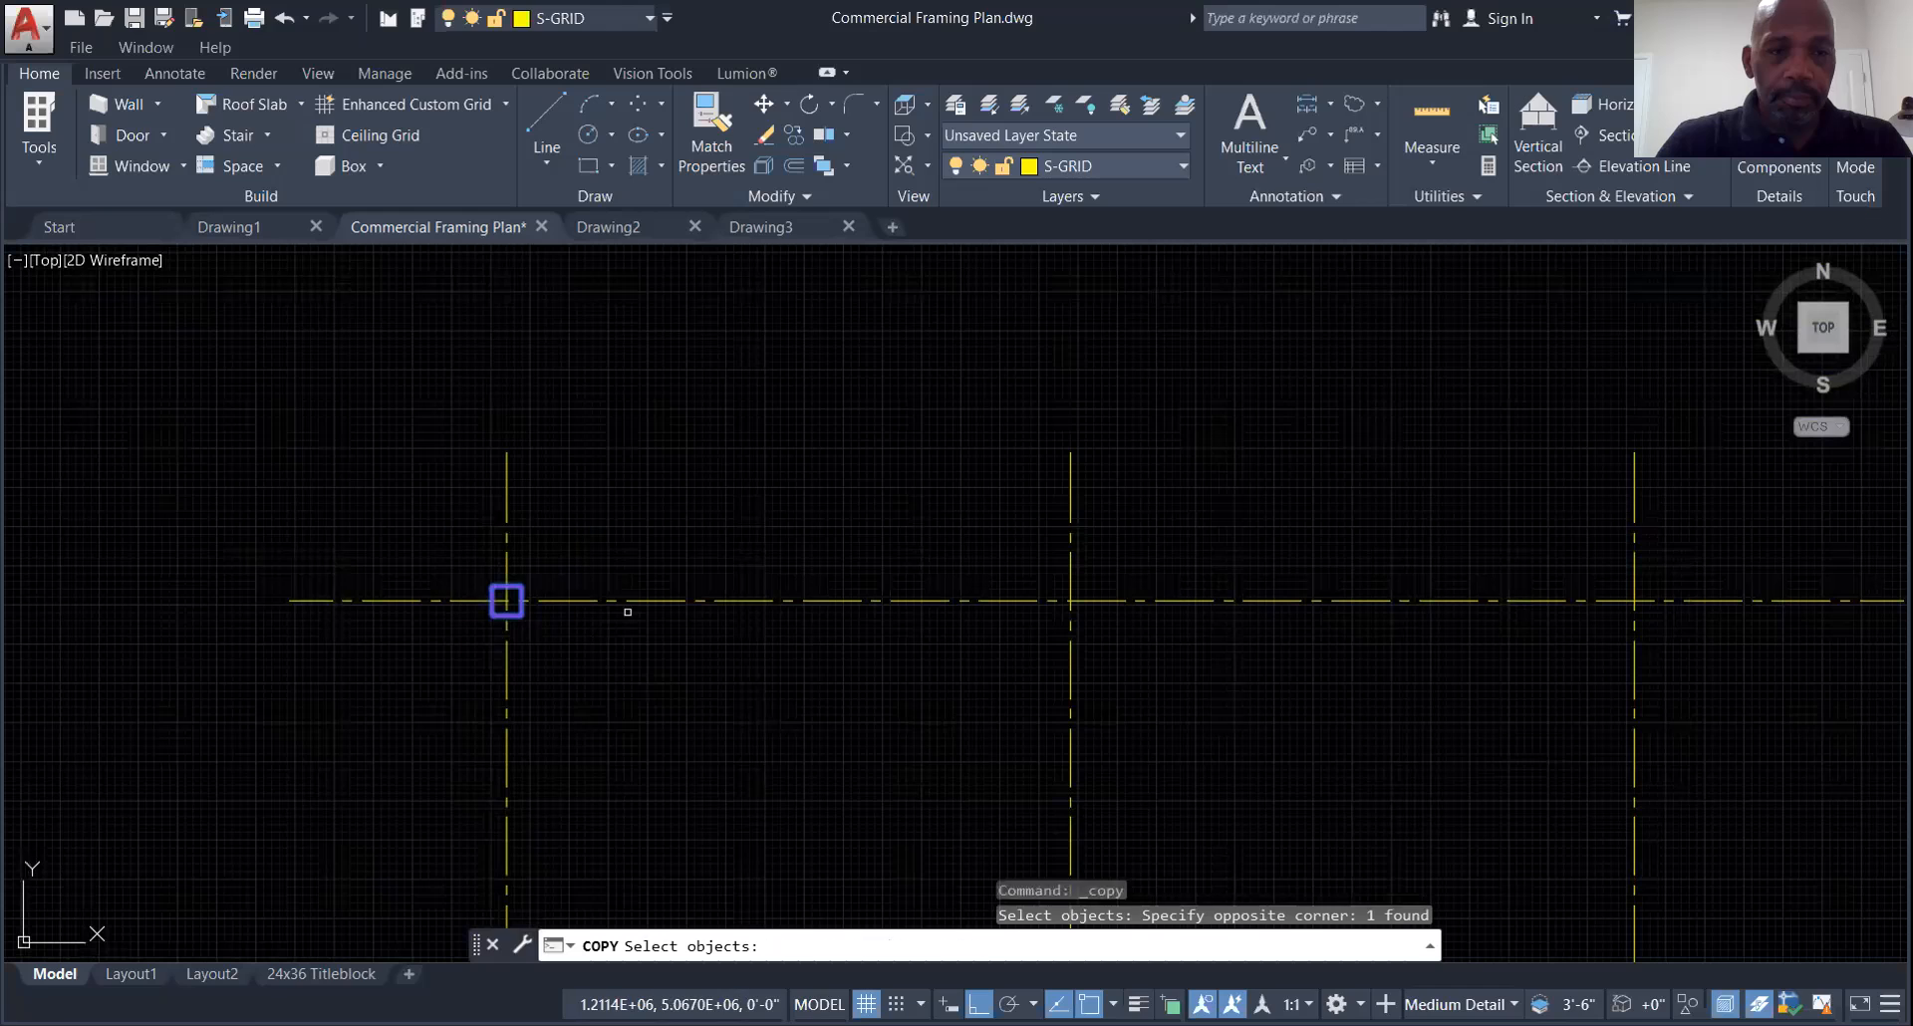
{"action": "key", "text": "Return"}
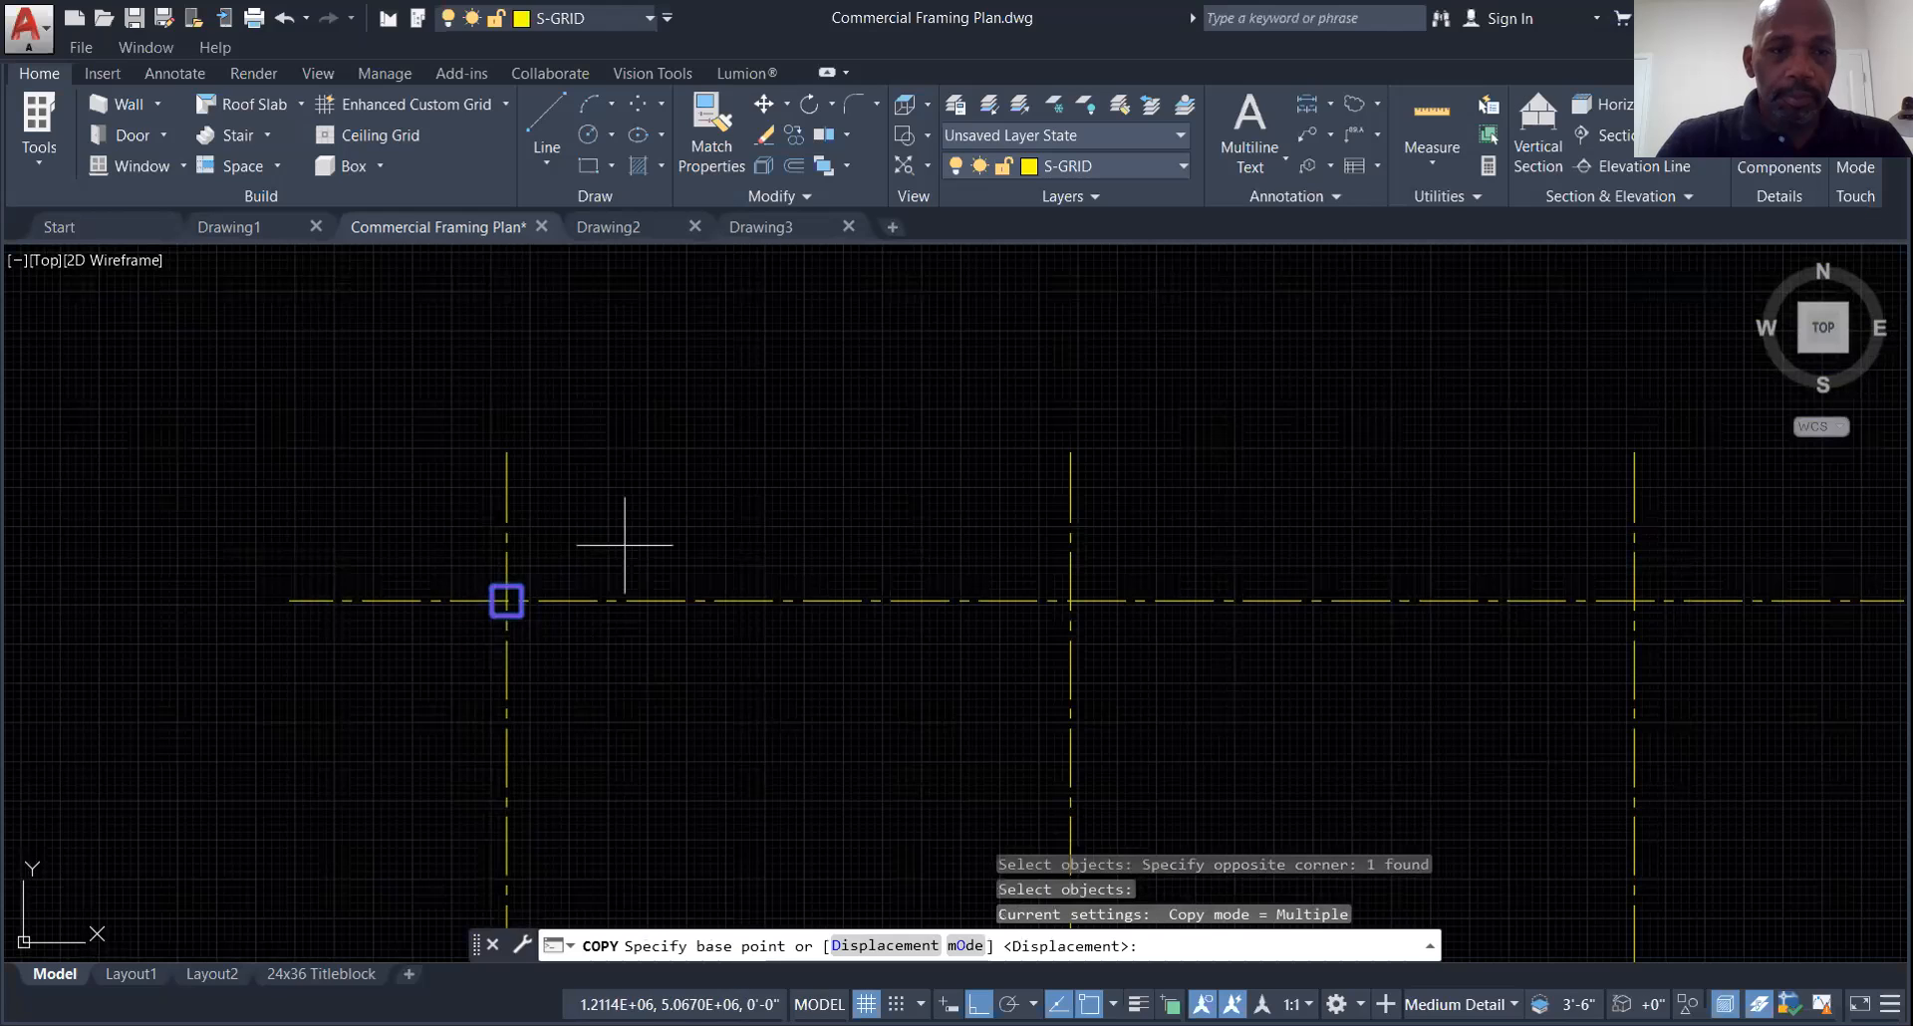
{"action": "left_click", "coordinate": [507, 452]}
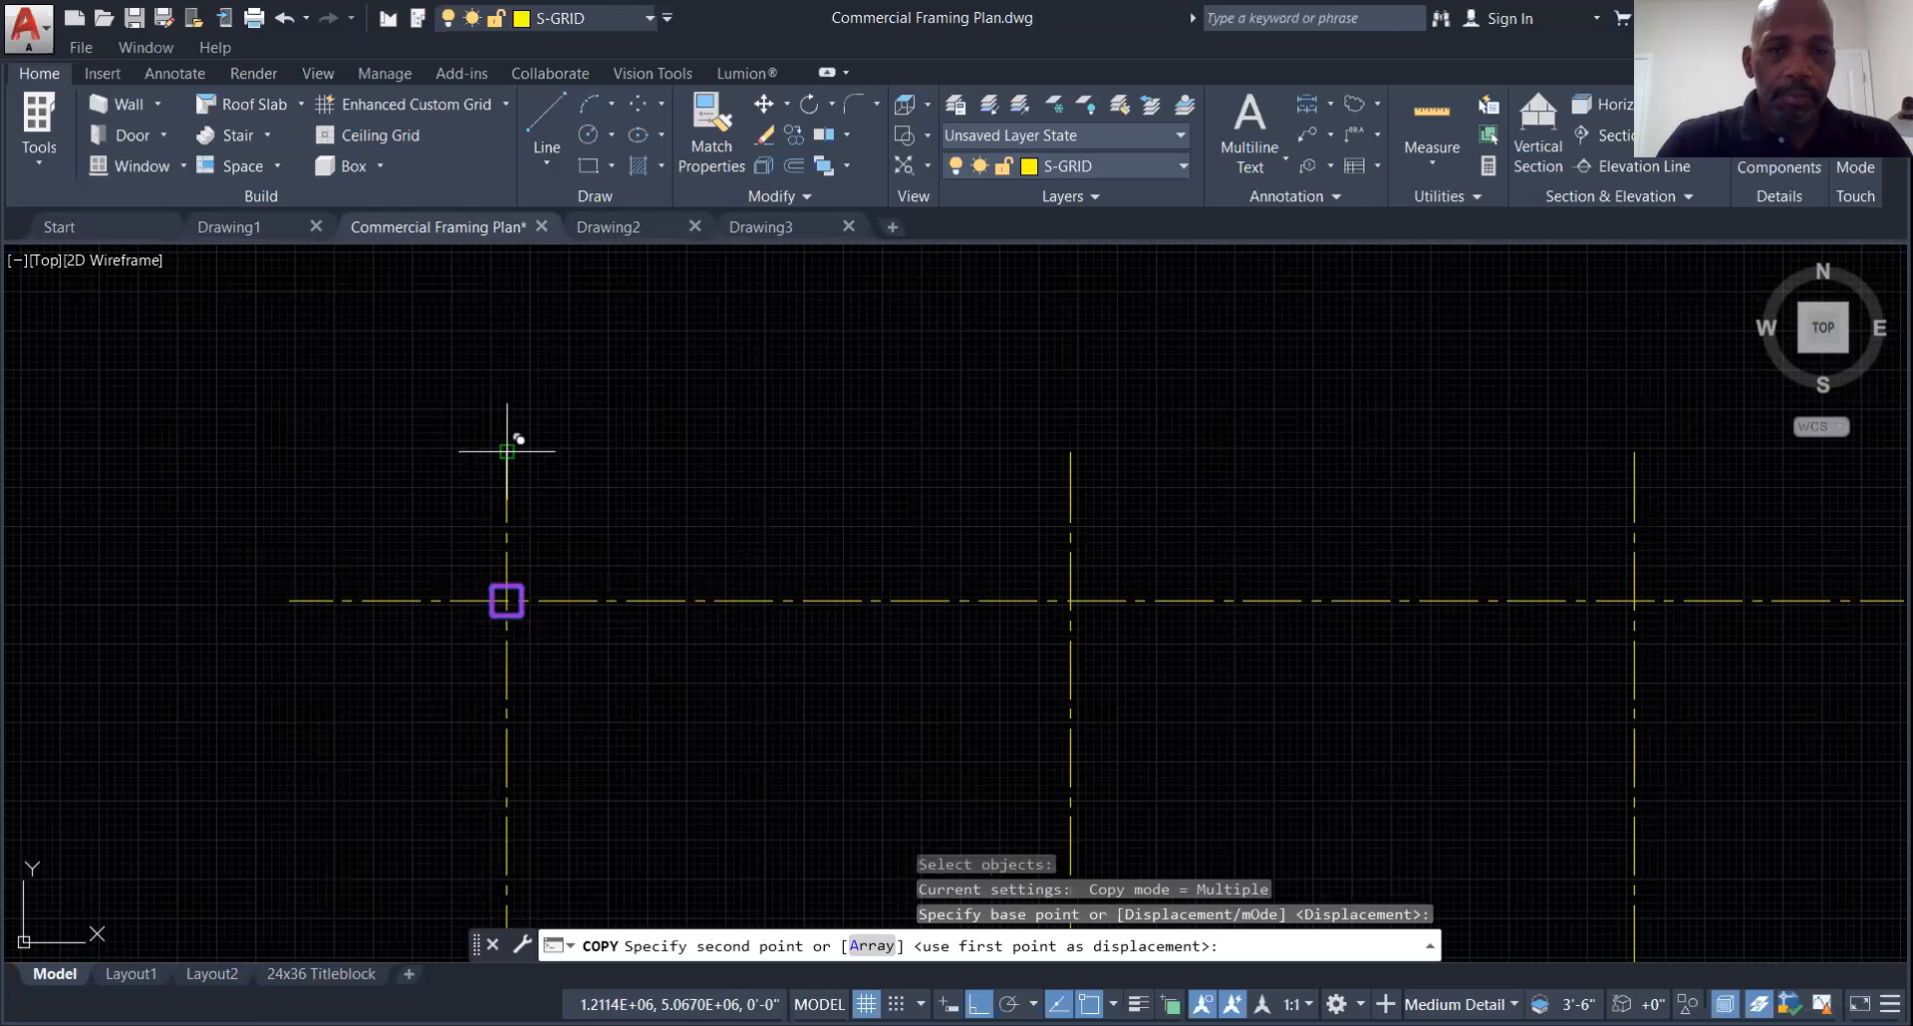
{"action": "left_click", "coordinate": [1071, 451]}
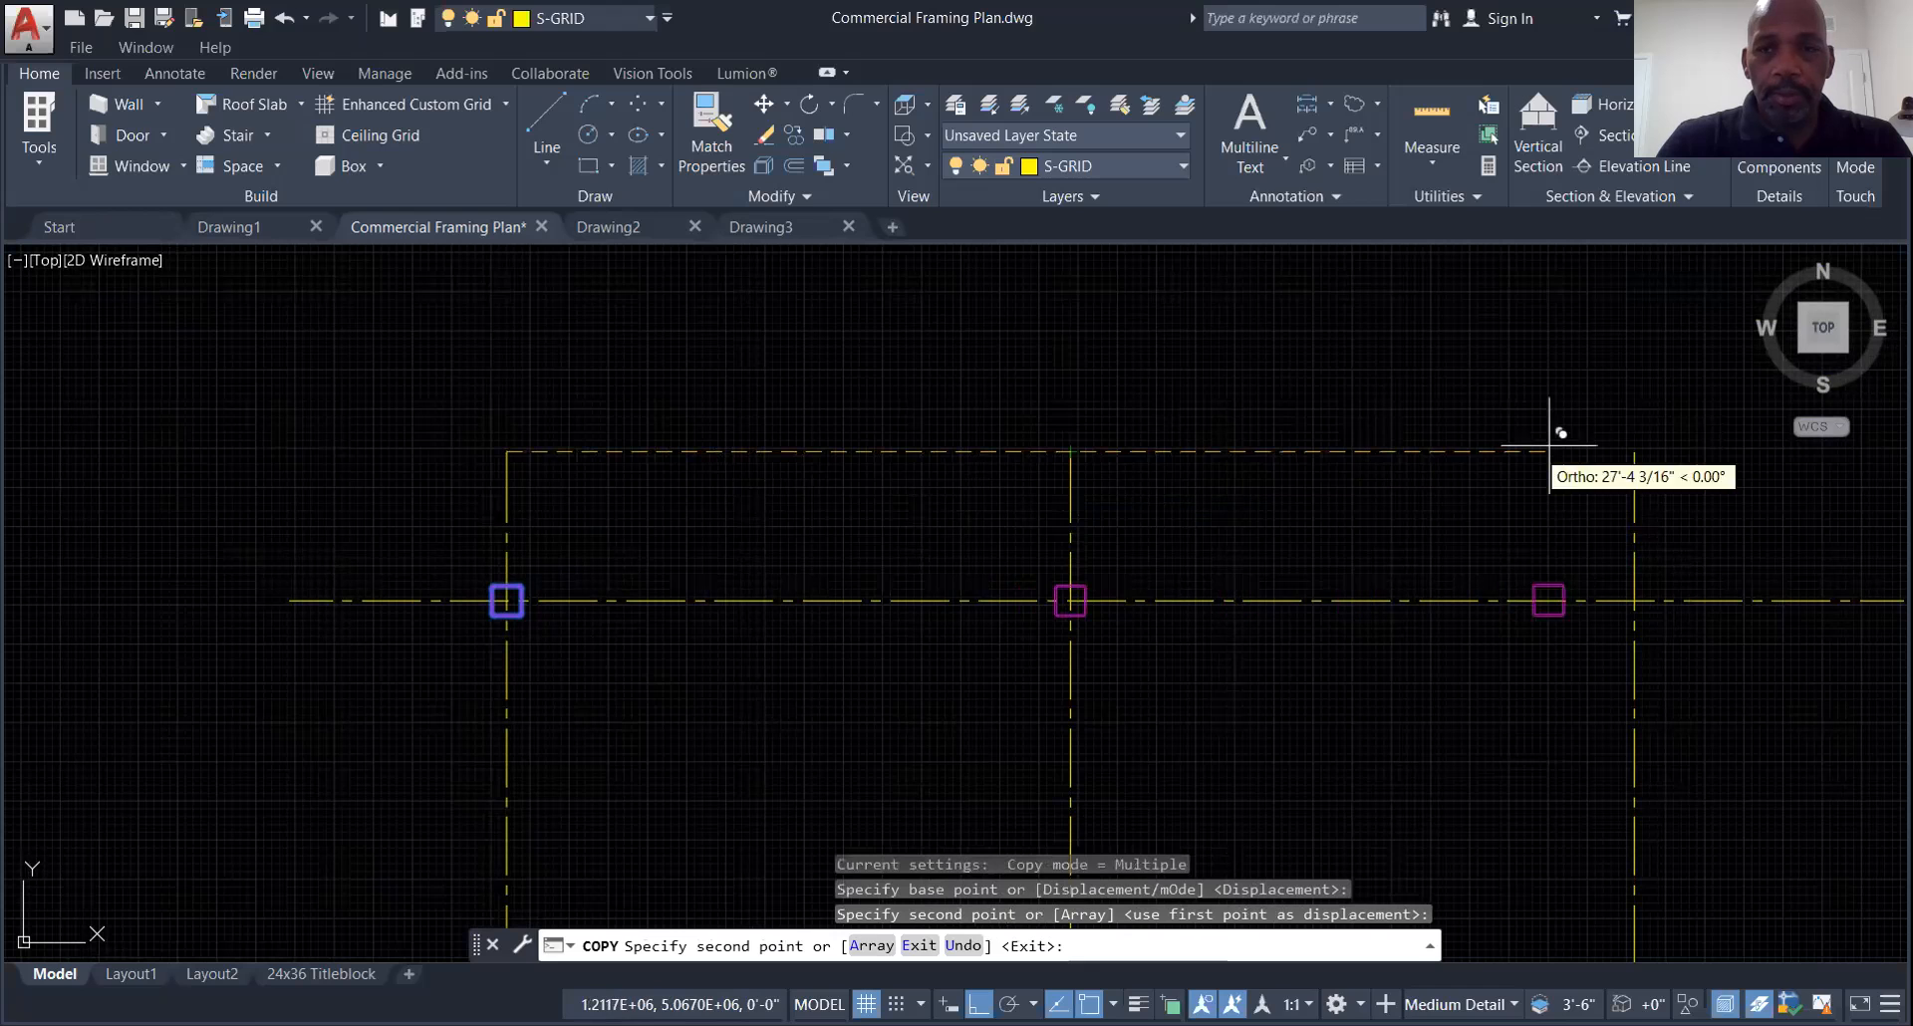
{"action": "left_click", "coordinate": [1634, 452]}
{"action": "scroll", "coordinate": [760, 603], "scroll_direction": "down", "scroll_amount": 2}
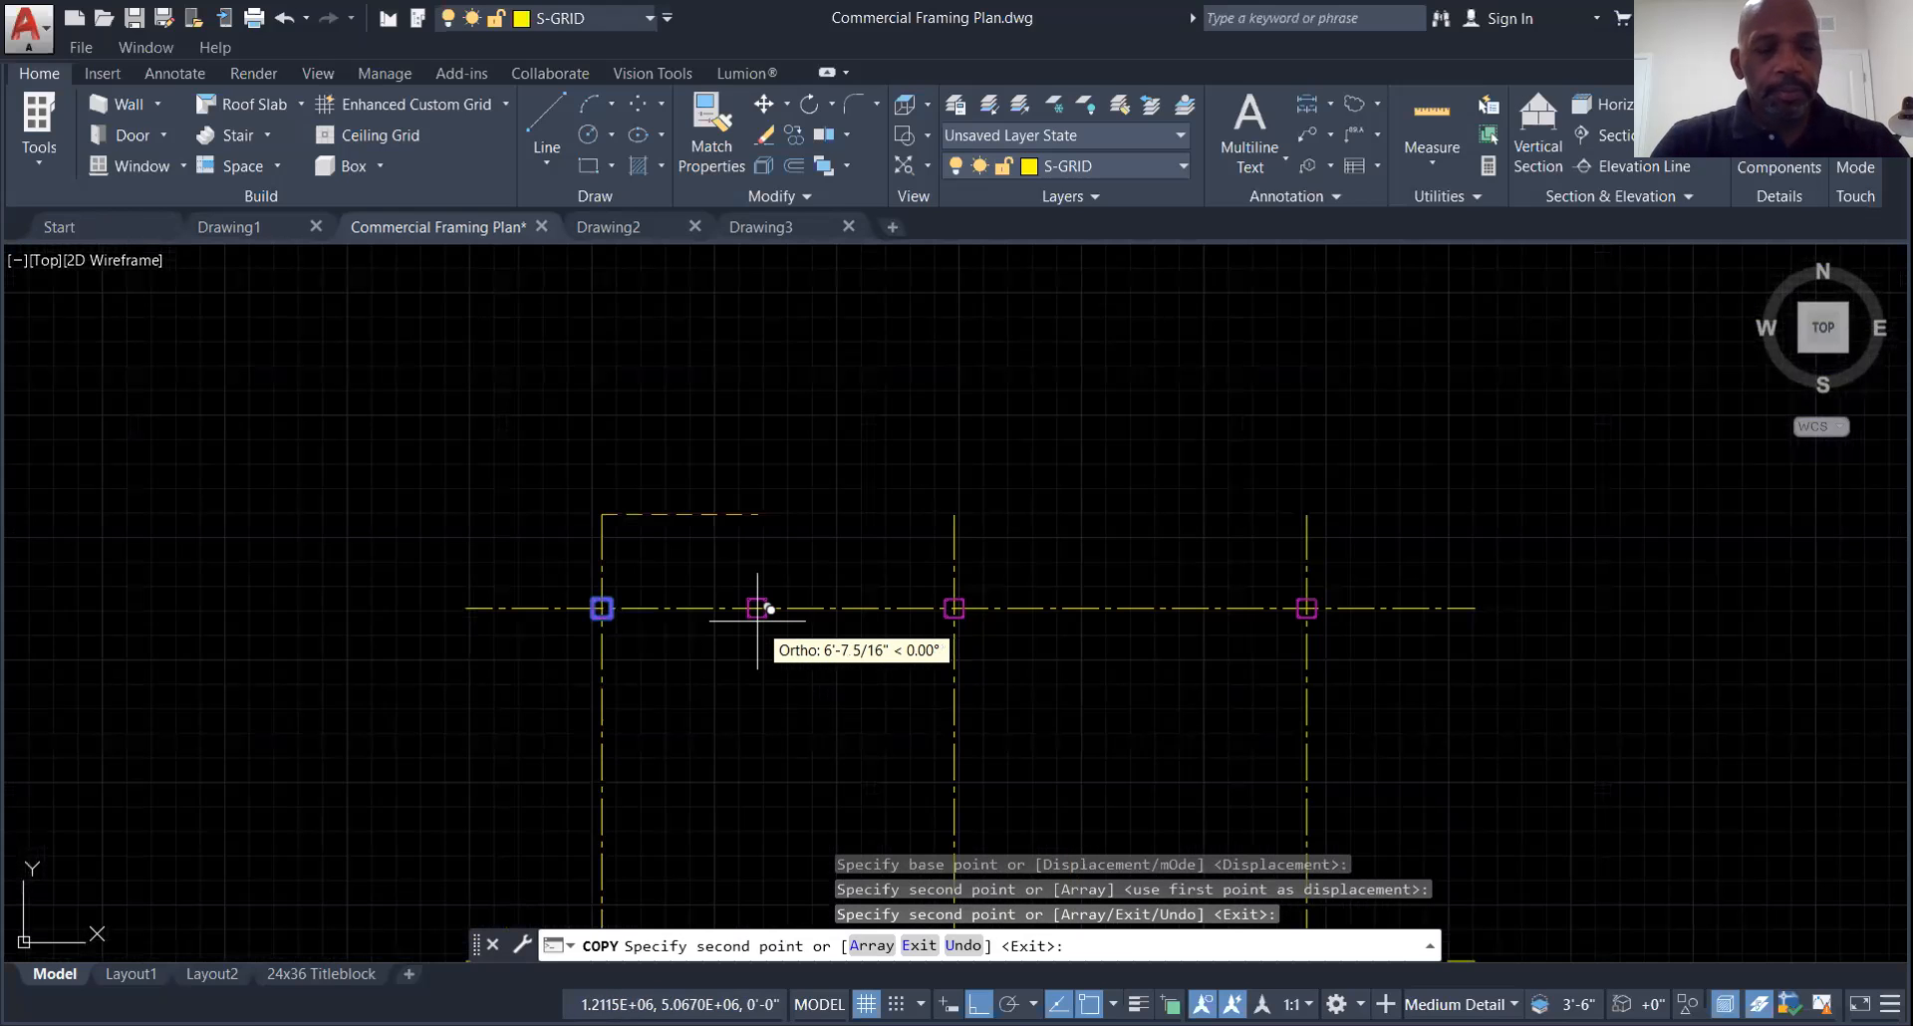
{"action": "key", "text": "Escape"}
{"action": "scroll", "coordinate": [632, 693], "scroll_direction": "down", "scroll_amount": 2}
{"action": "scroll", "coordinate": [683, 791], "scroll_direction": "down", "scroll_amount": 2}
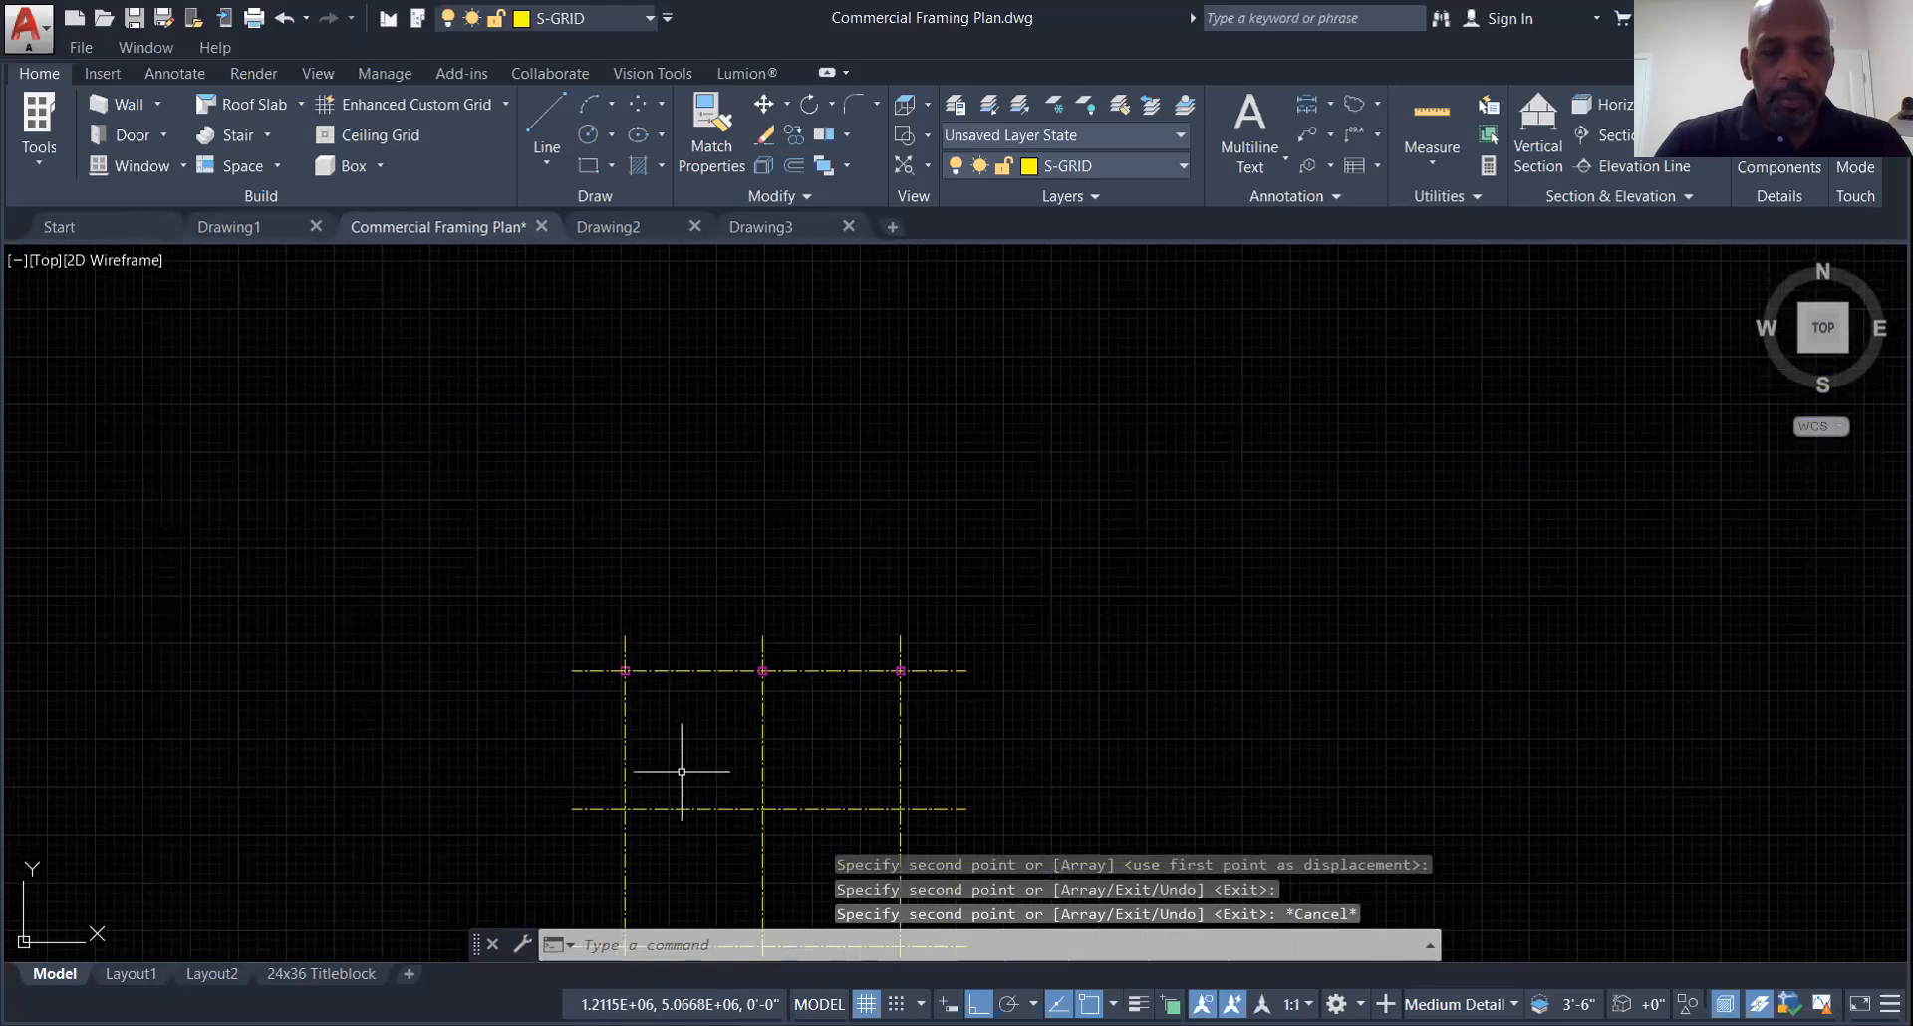
{"action": "middle_click_drag", "start_coordinate": [764, 775], "coordinate": [741, 601]}
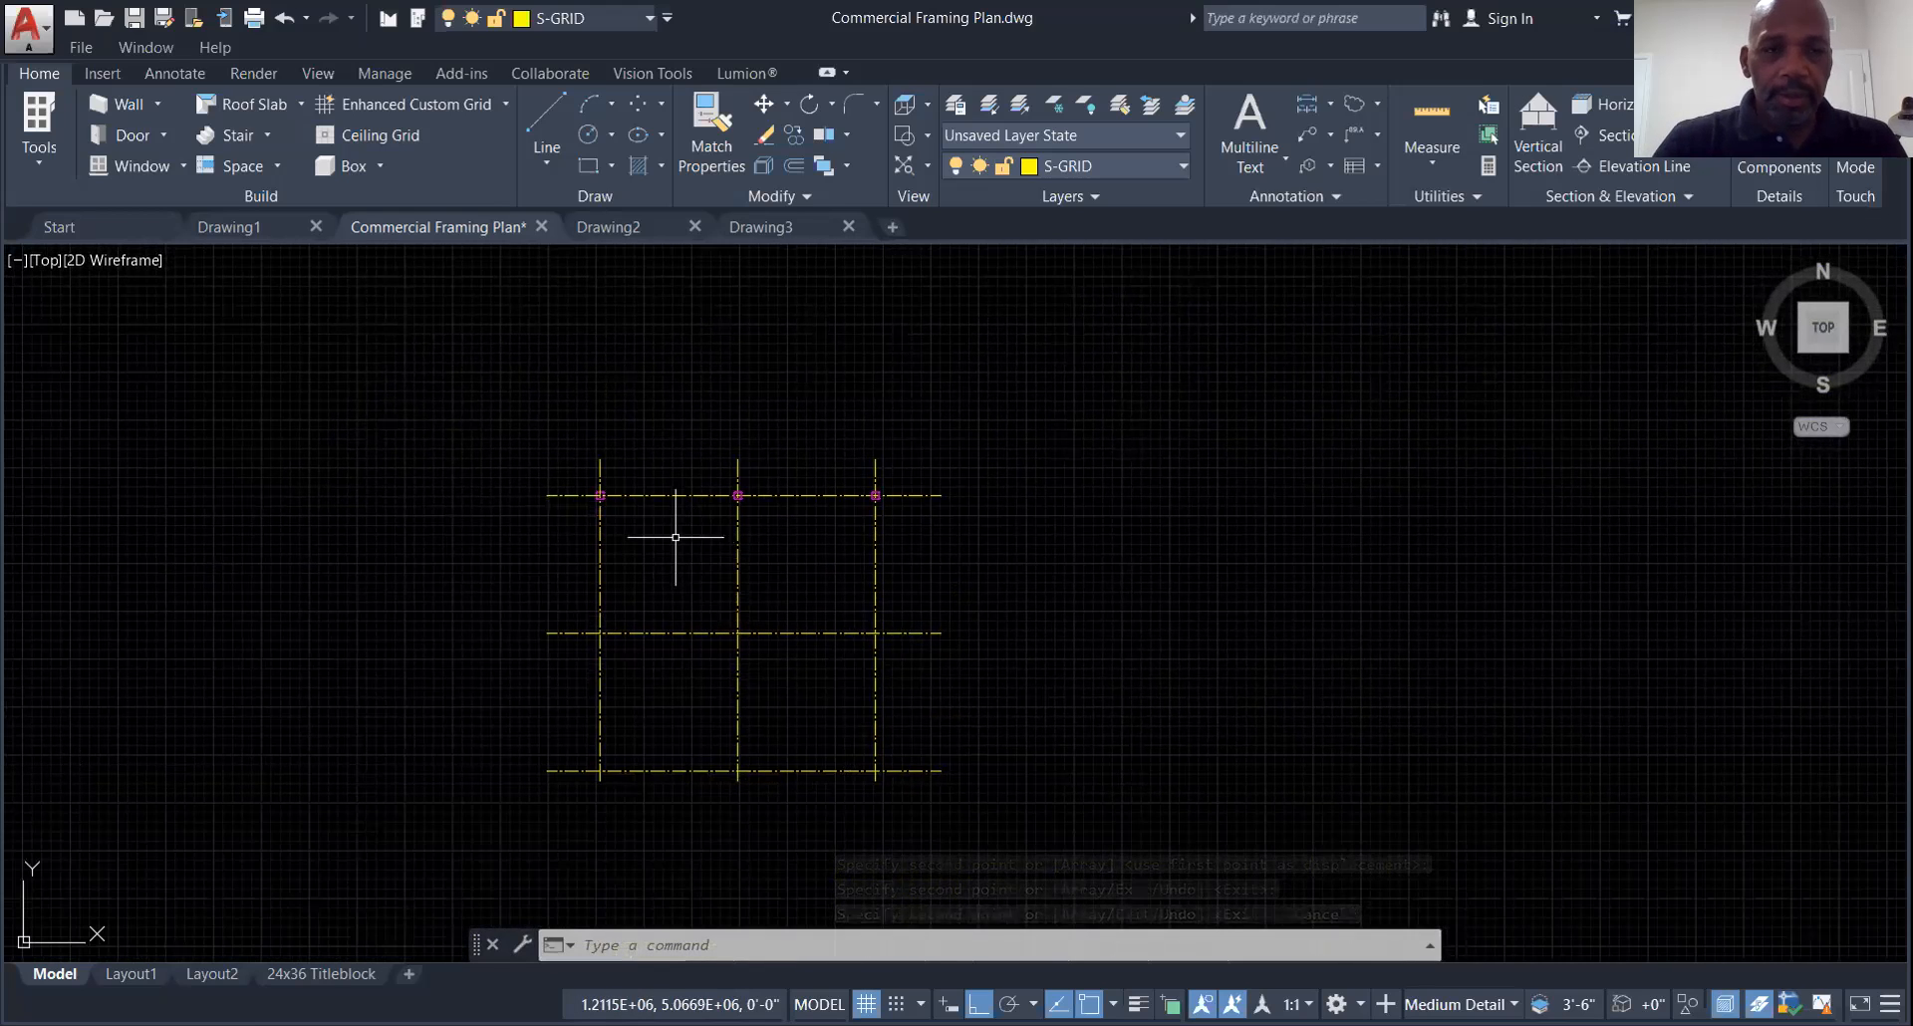
{"action": "scroll", "coordinate": [652, 537], "scroll_direction": "up", "scroll_amount": 2}
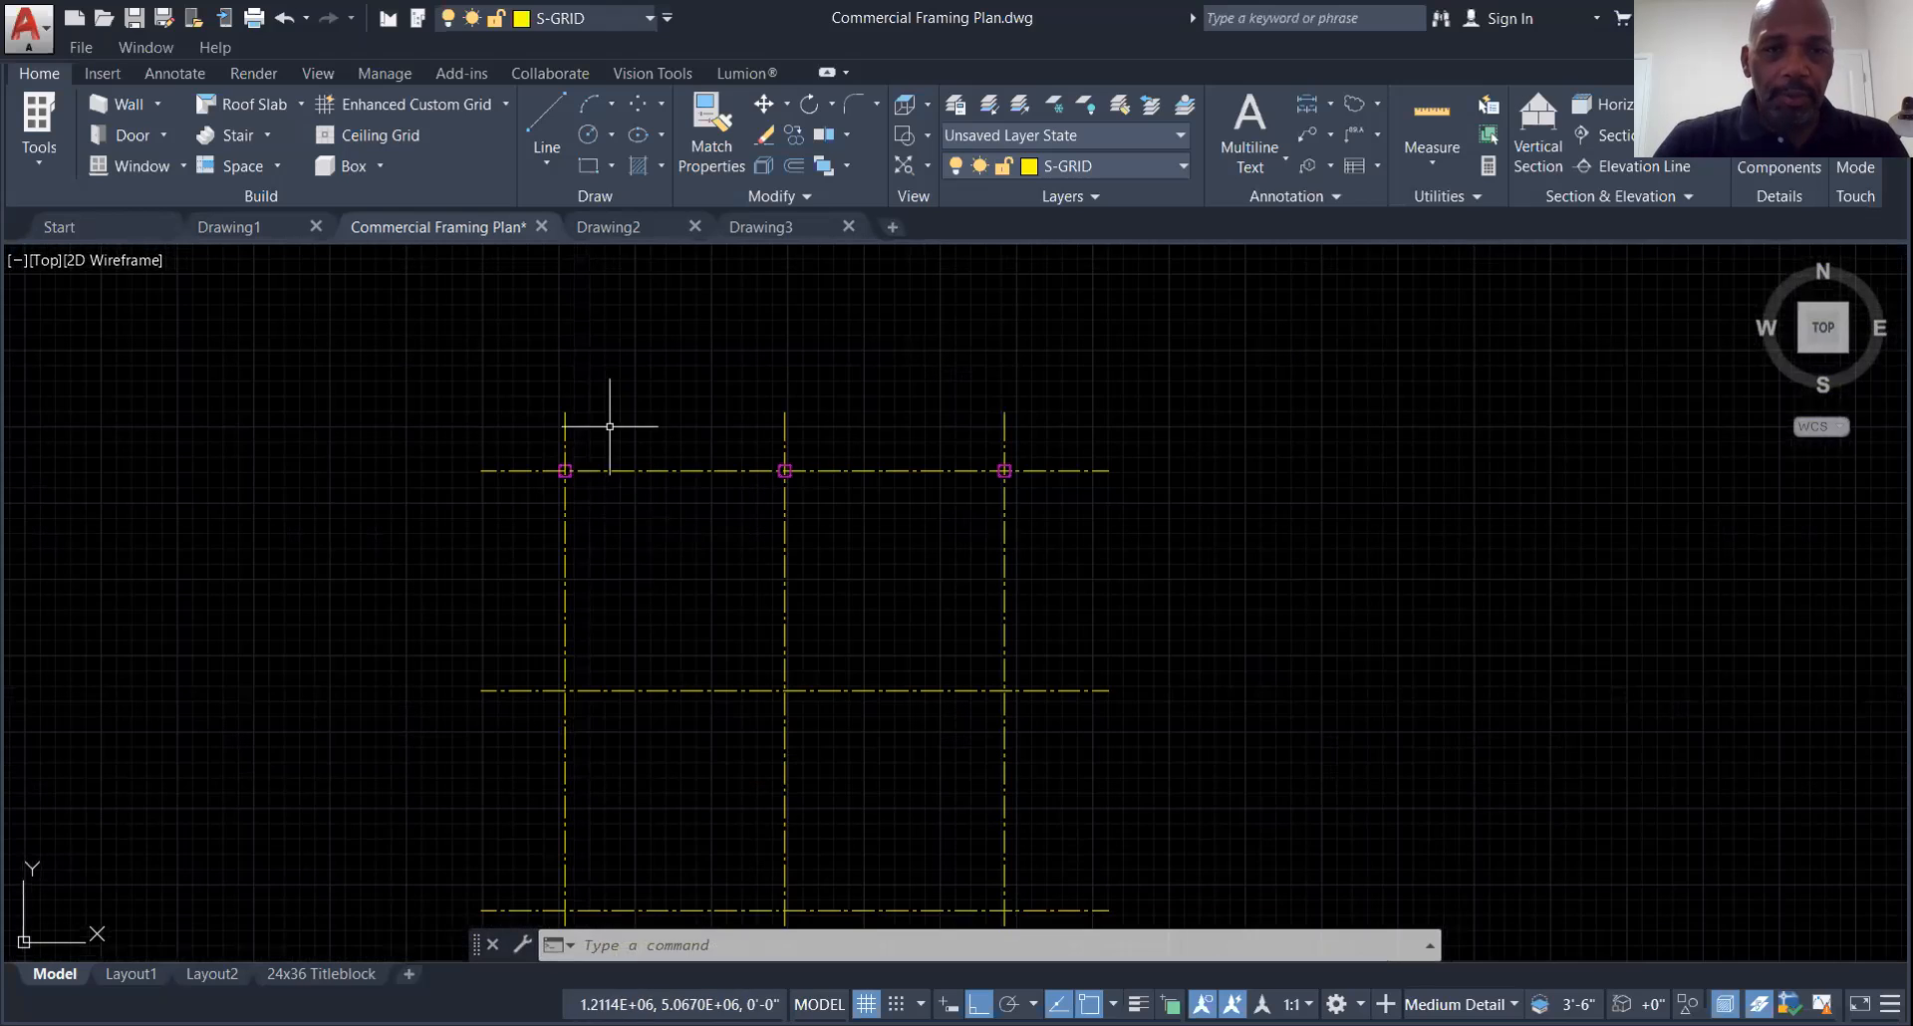